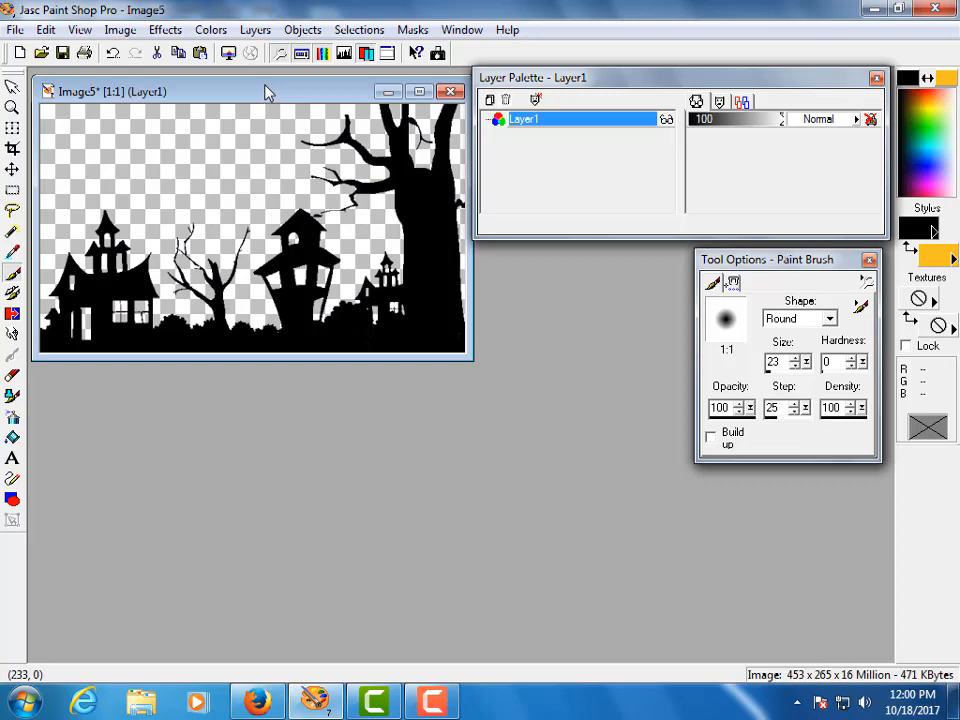
Rename the silhouette layer, Layer1, as buildings
double_click(527, 124)
type("ho")
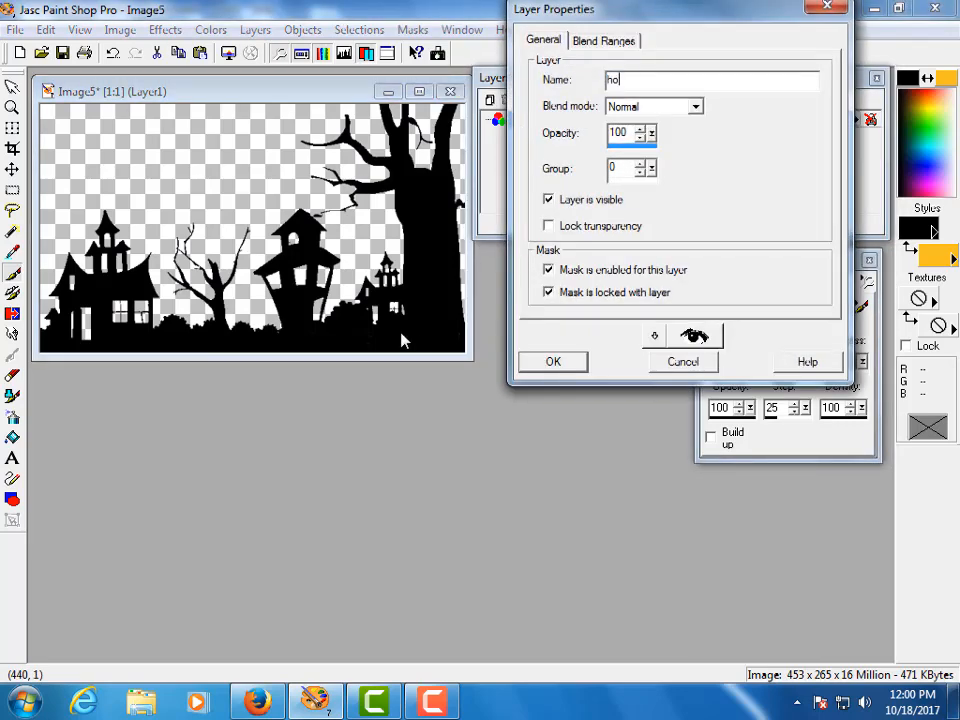
type("ildings")
key("Return")
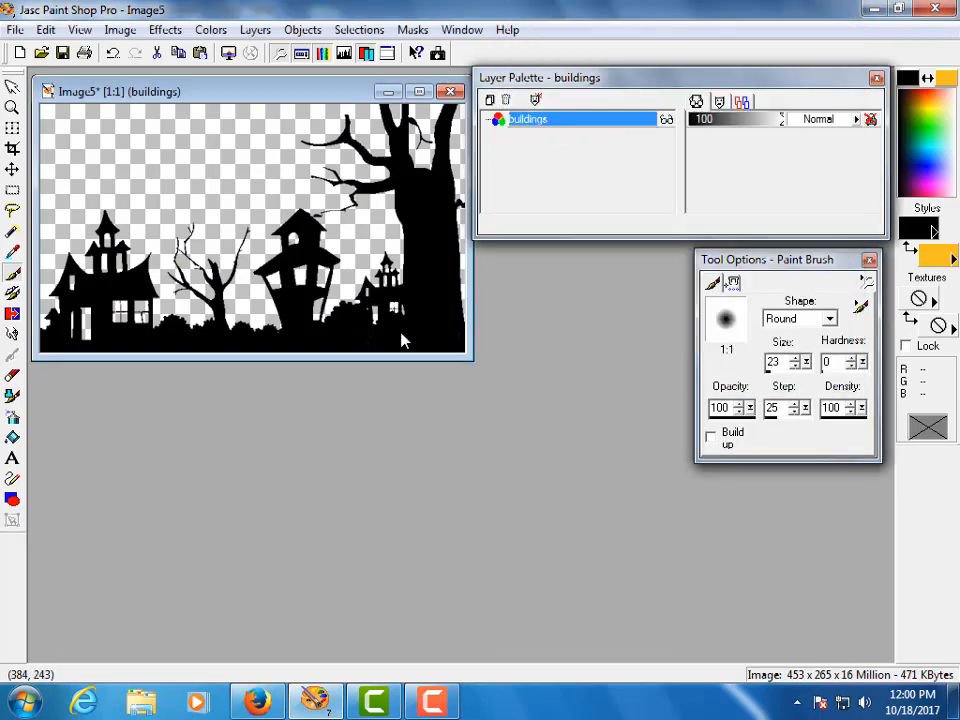
Add a new layer named sky
left_click(490, 101)
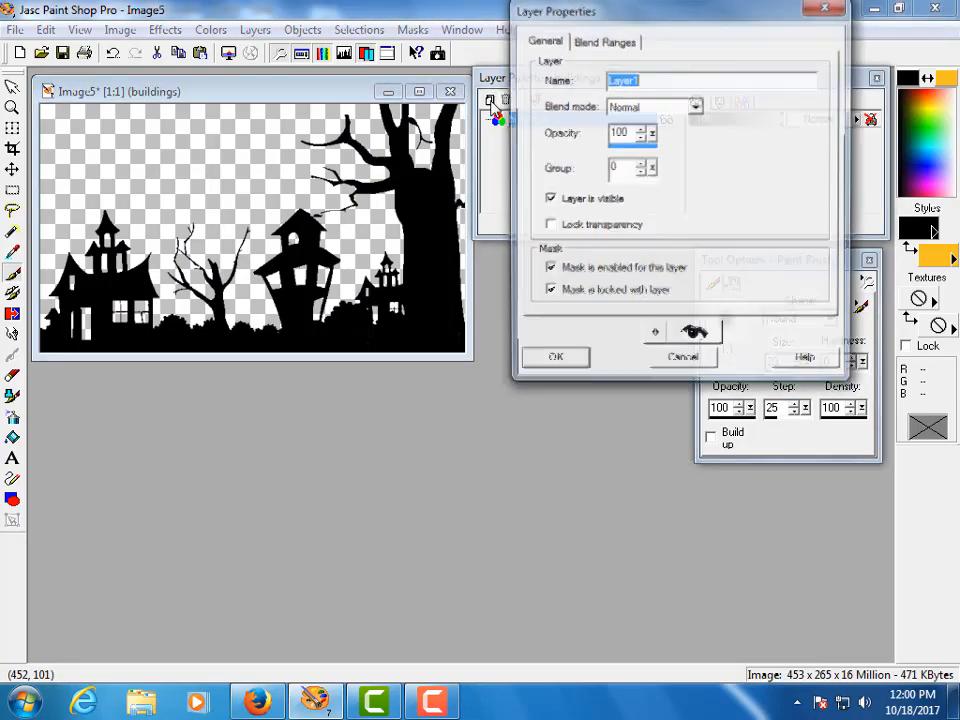
type("sky")
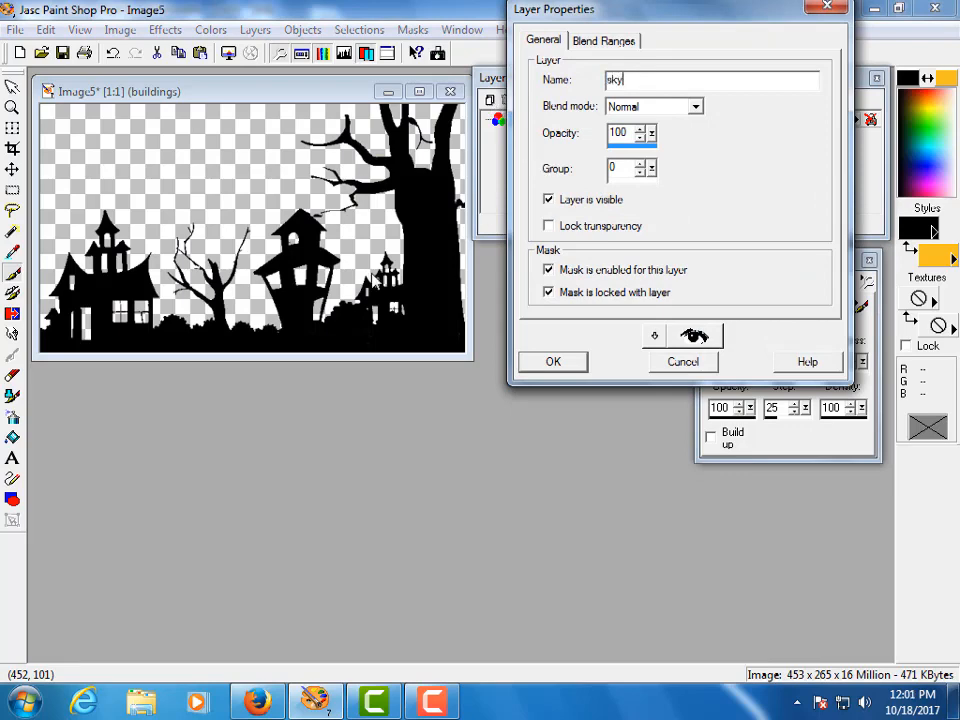
key("Return")
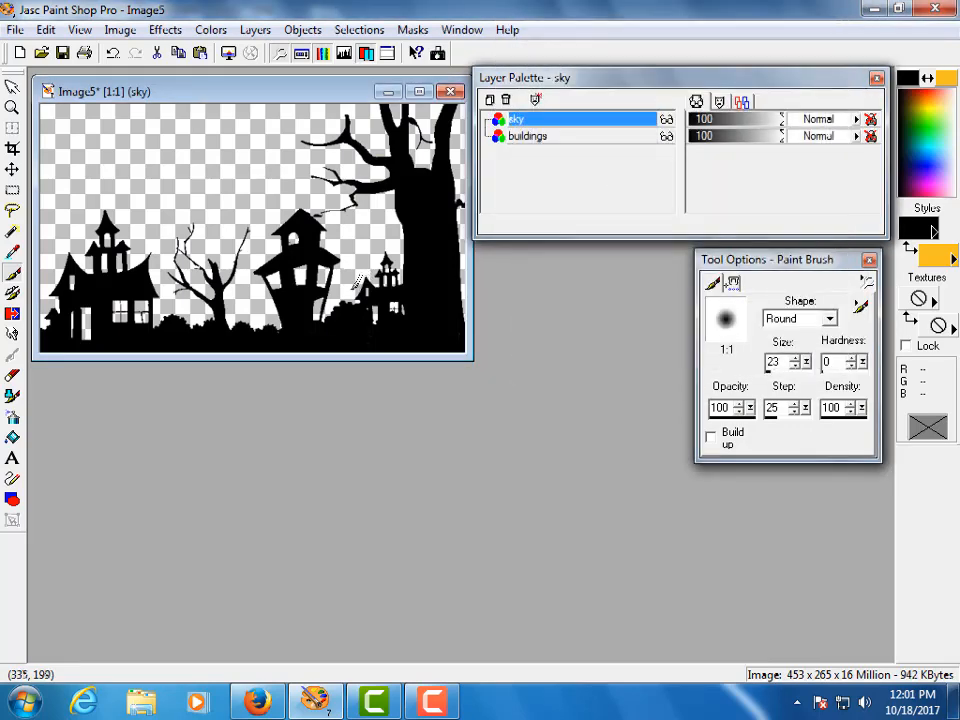
Choose the Flood Fill tool and set the background colour of its gradient to a muted dark blue (#42466C)
left_click(12, 437)
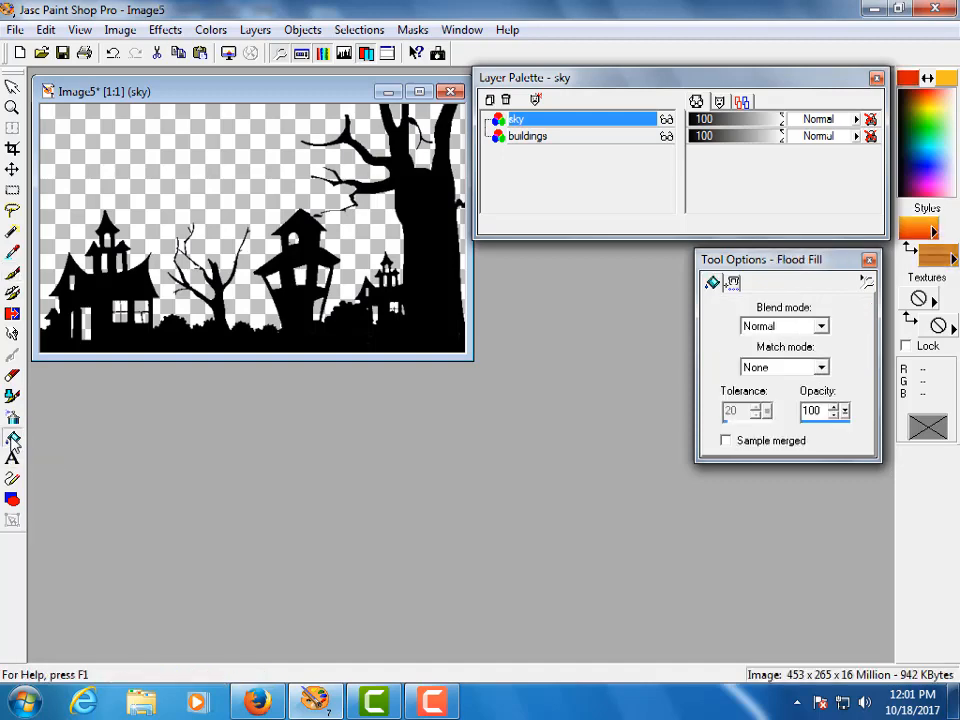
left_click(930, 232)
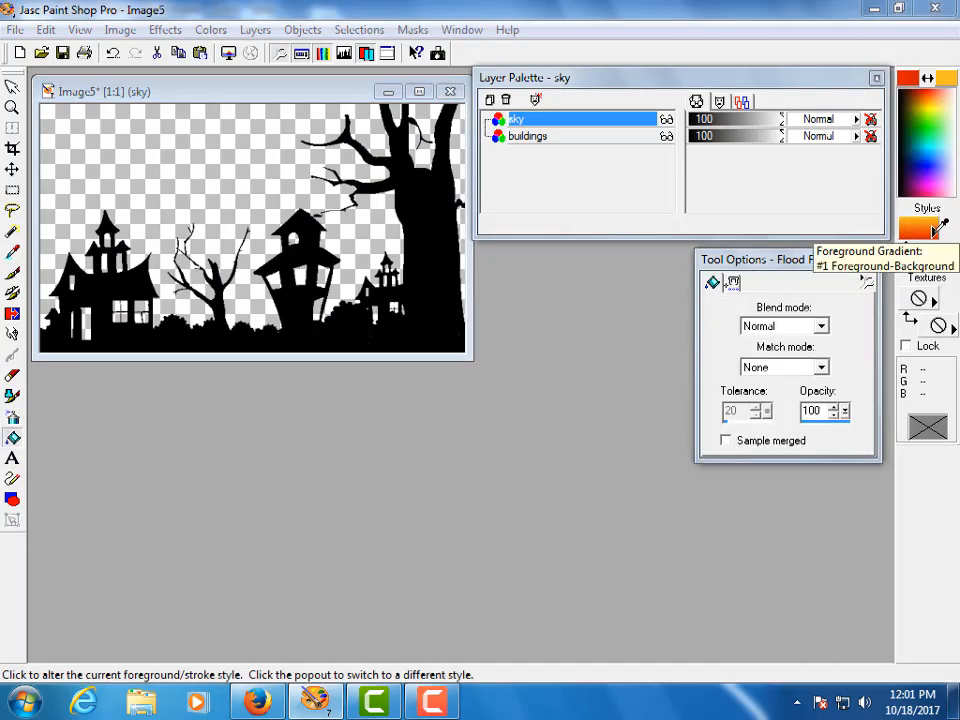
left_click(947, 79)
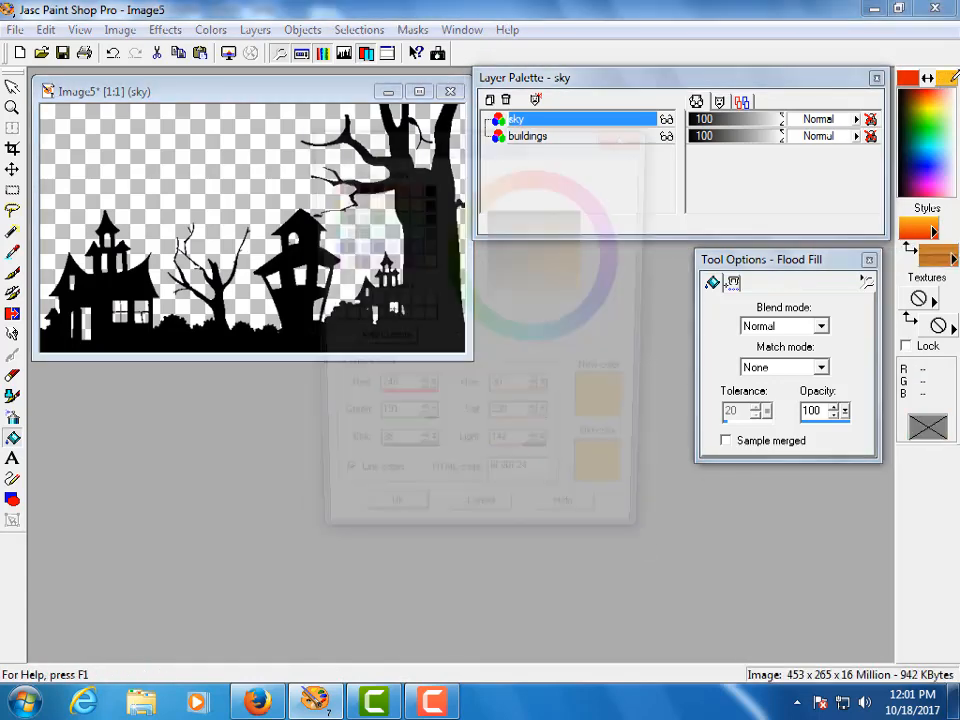
mouse_move(479, 197)
left_mouse_down()
mouse_move(604, 307)
mouse_move(609, 301)
left_mouse_up()
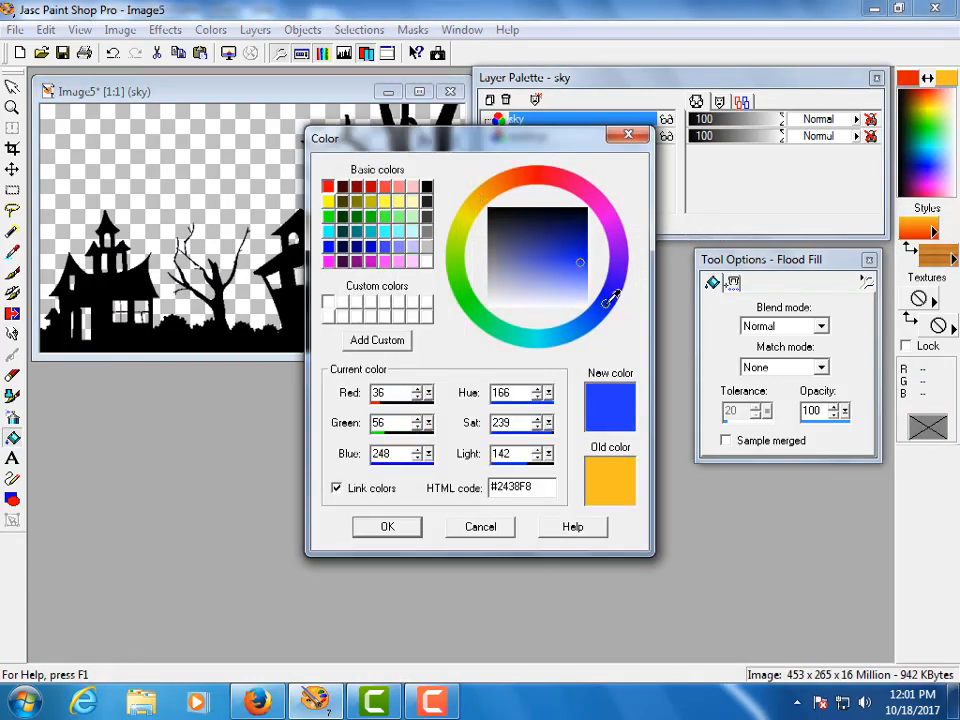
mouse_move(572, 229)
left_mouse_down()
mouse_move(572, 240)
mouse_move(570, 229)
mouse_move(561, 236)
mouse_move(594, 229)
mouse_move(522, 237)
mouse_move(510, 251)
left_mouse_up()
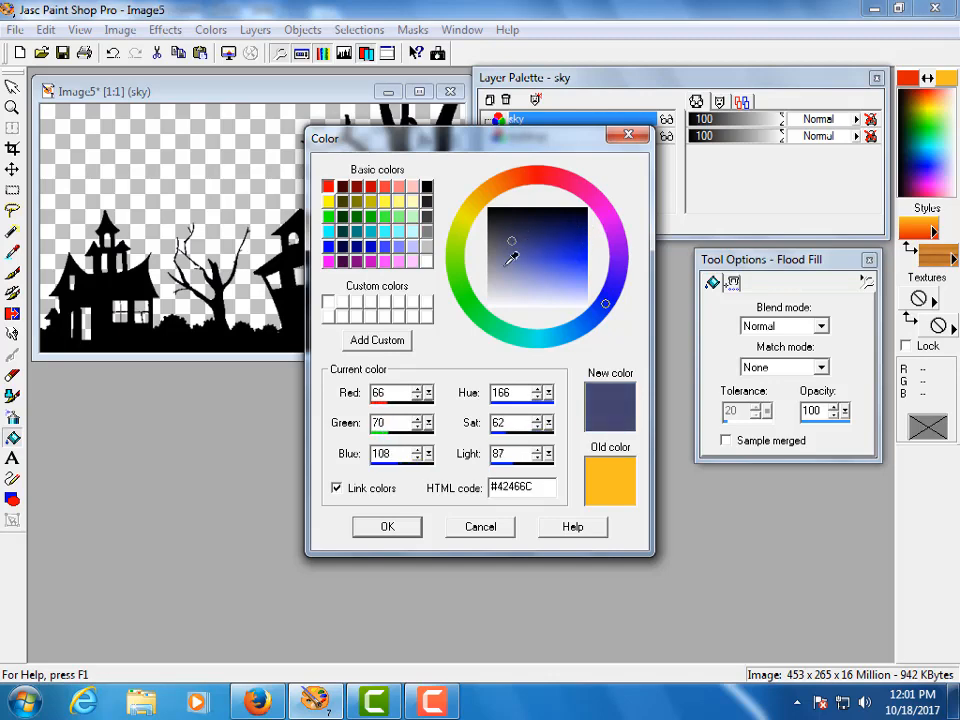
left_click(392, 526)
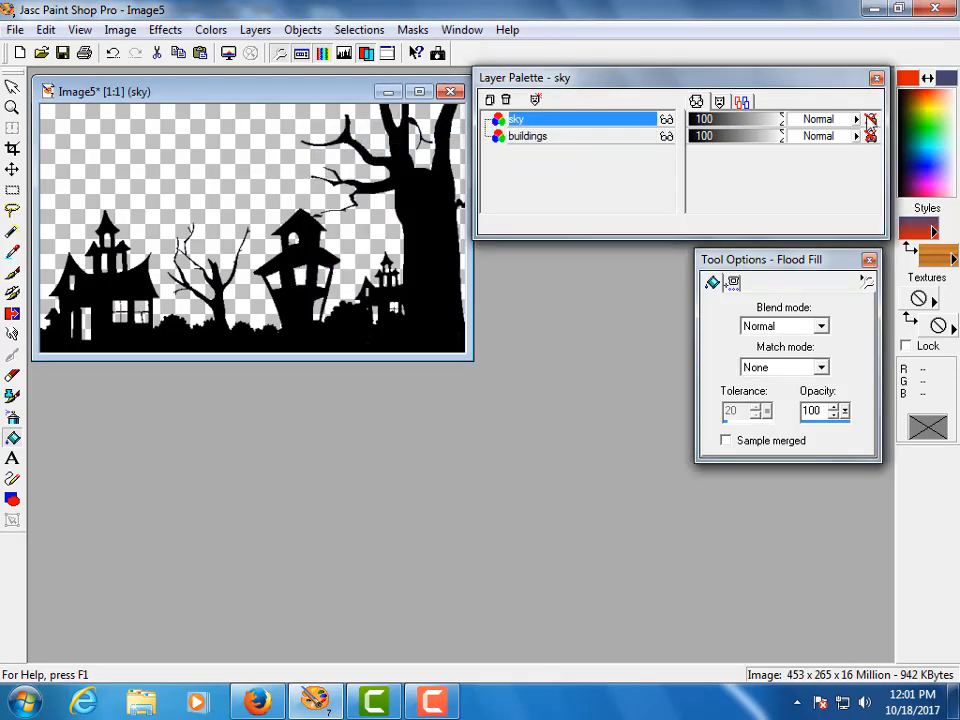
Set the foreground colour of the gradient to a light greyish blue (#899AB9)
left_click(907, 78)
left_click(590, 320)
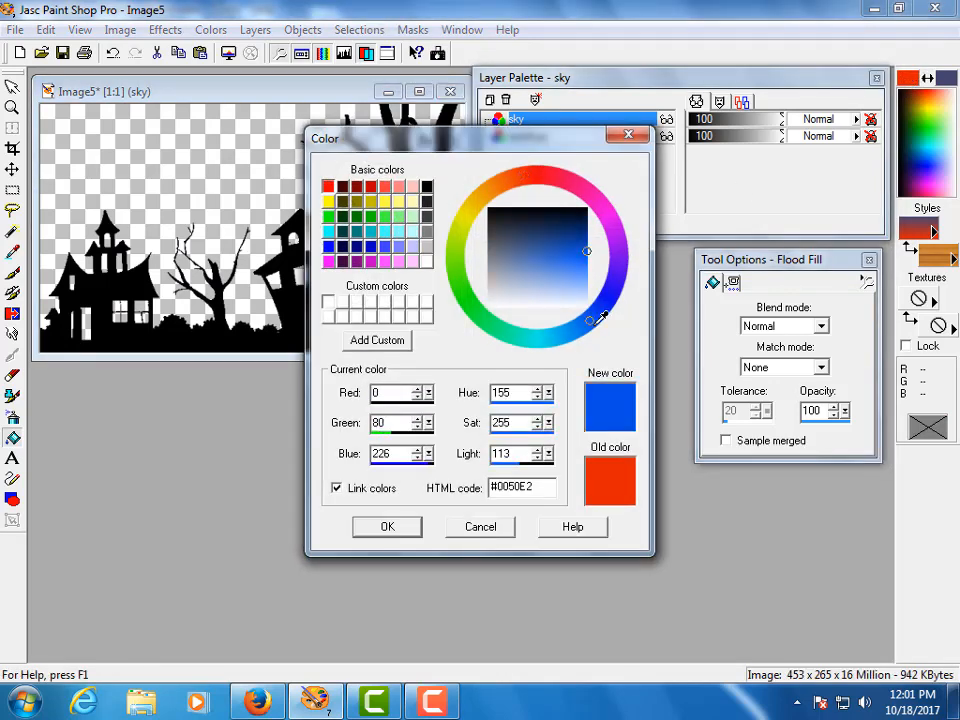
left_click_drag(542, 274, 518, 261)
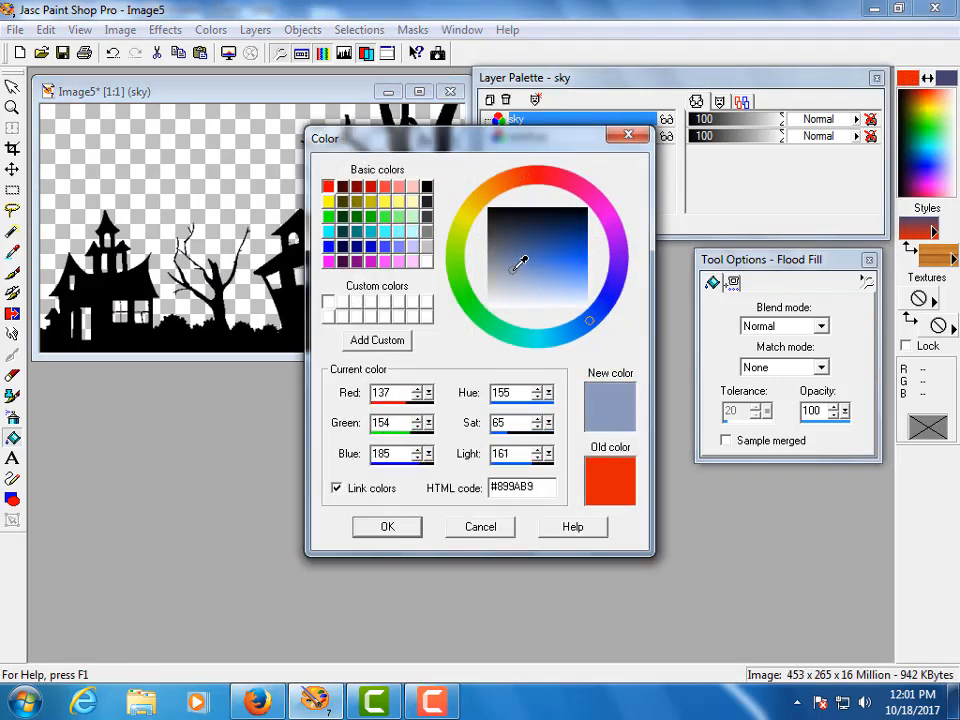
left_click(407, 525)
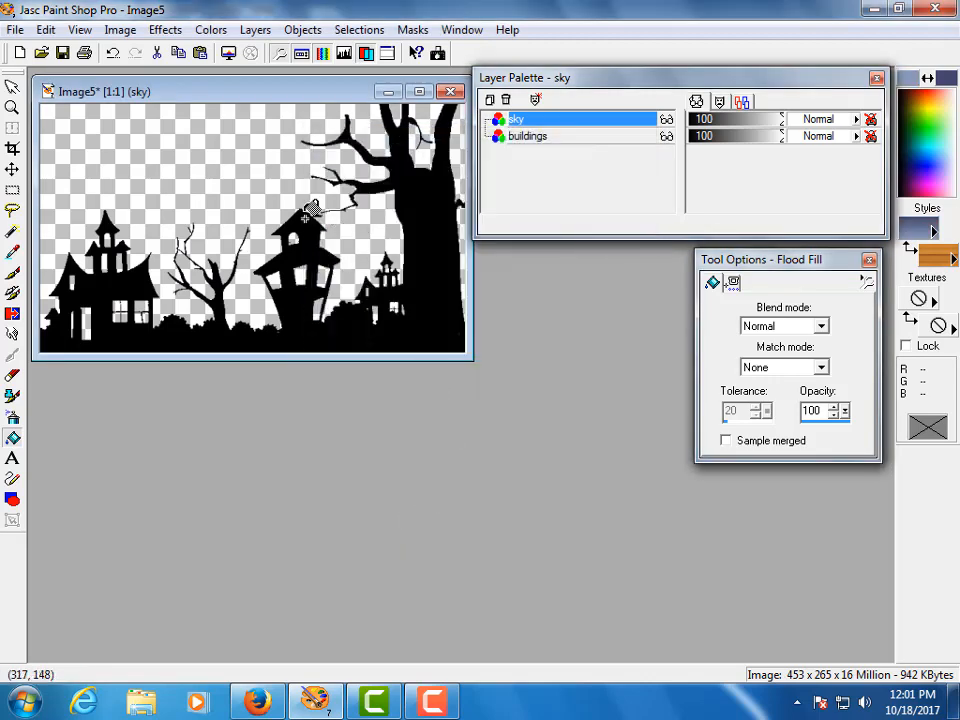
Fill the sky layer with the blue gradient and move the layer beneath the buildings layer
left_click(235, 162)
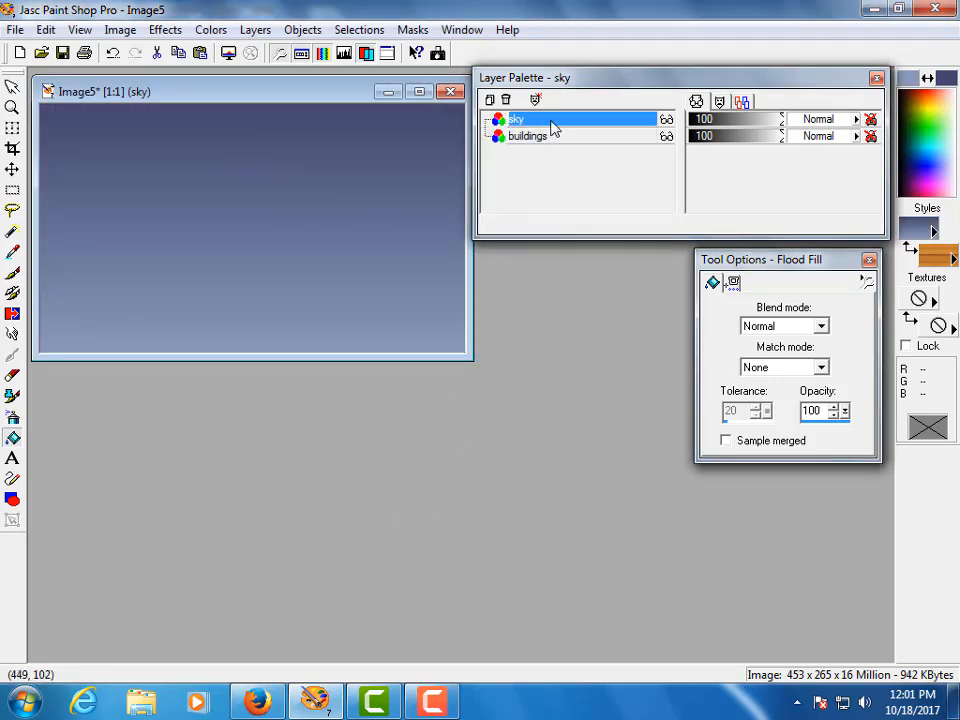
left_click_drag(550, 120, 550, 137)
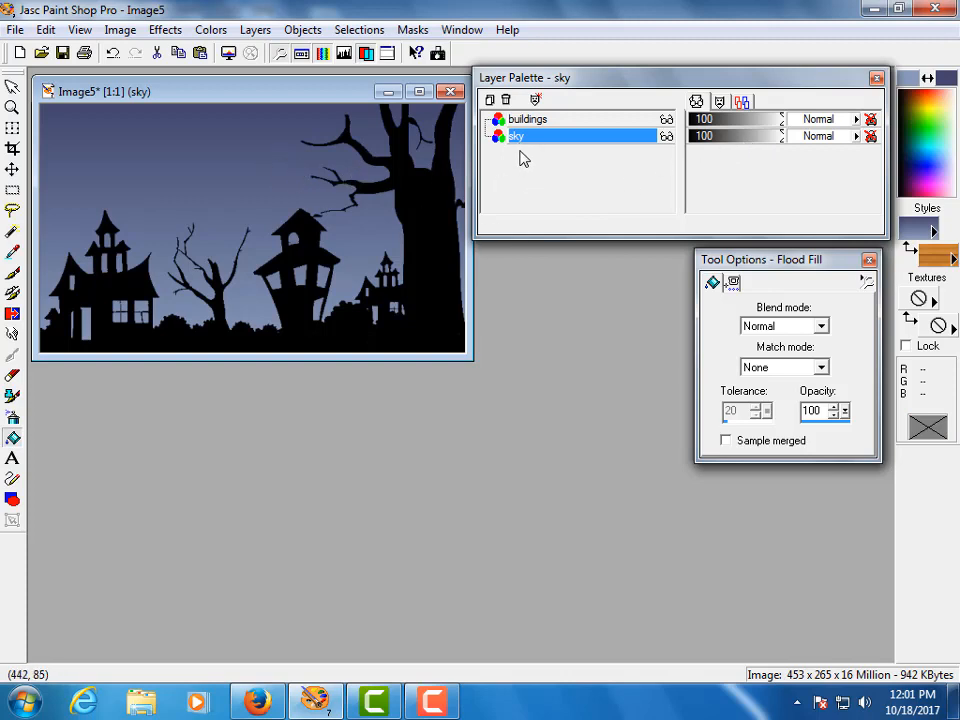
Add a new layer named lights and place it above the buildings layer
left_click(490, 100)
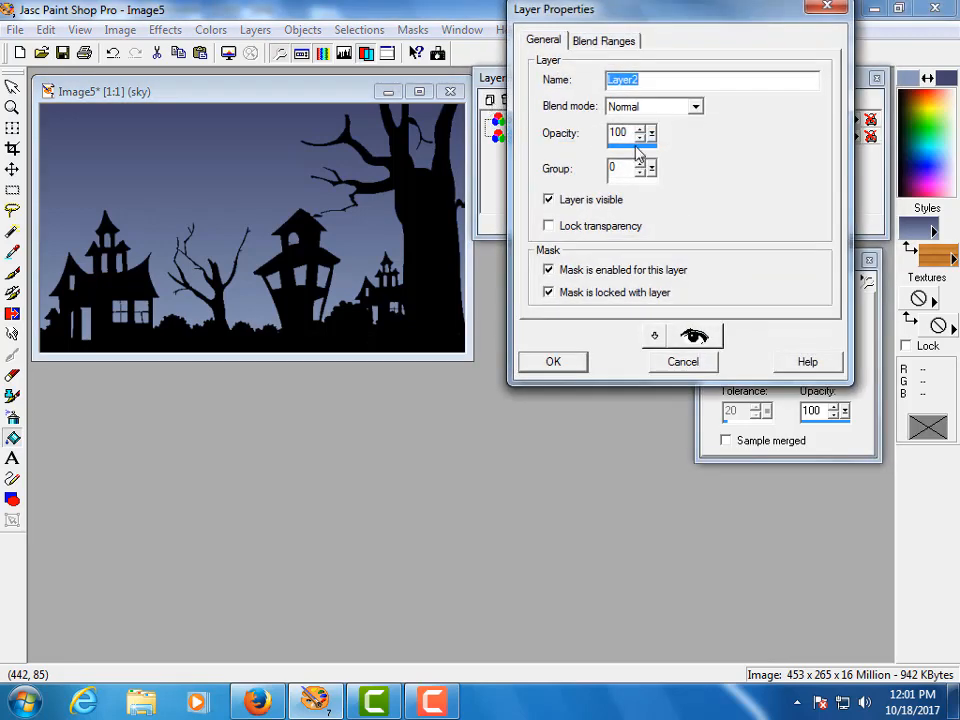
type("lights")
key("Return")
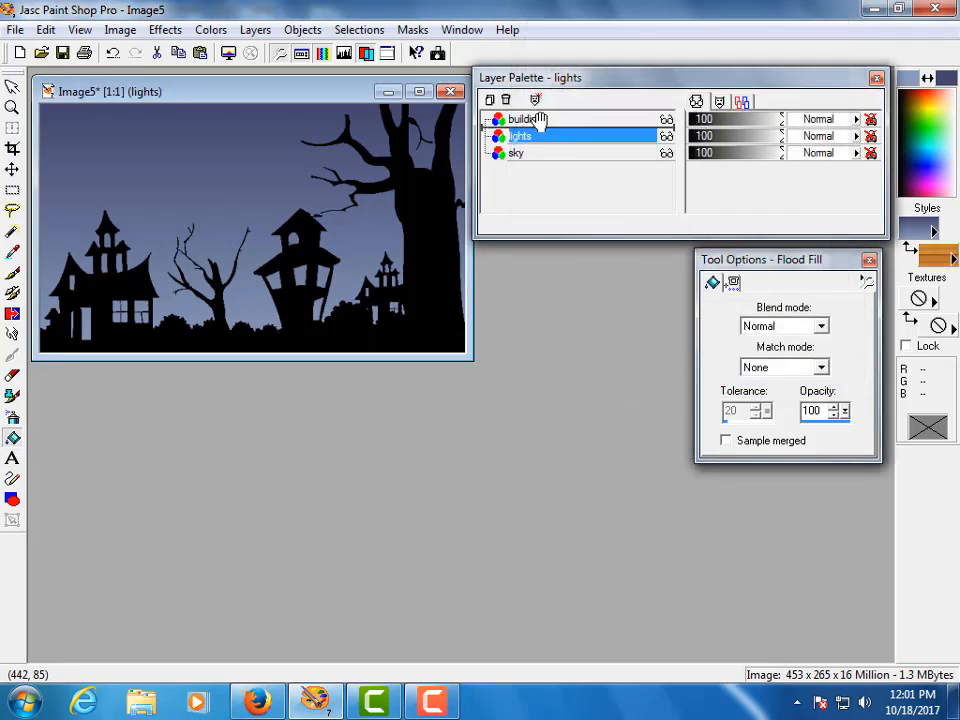
left_click_drag(540, 116, 536, 114)
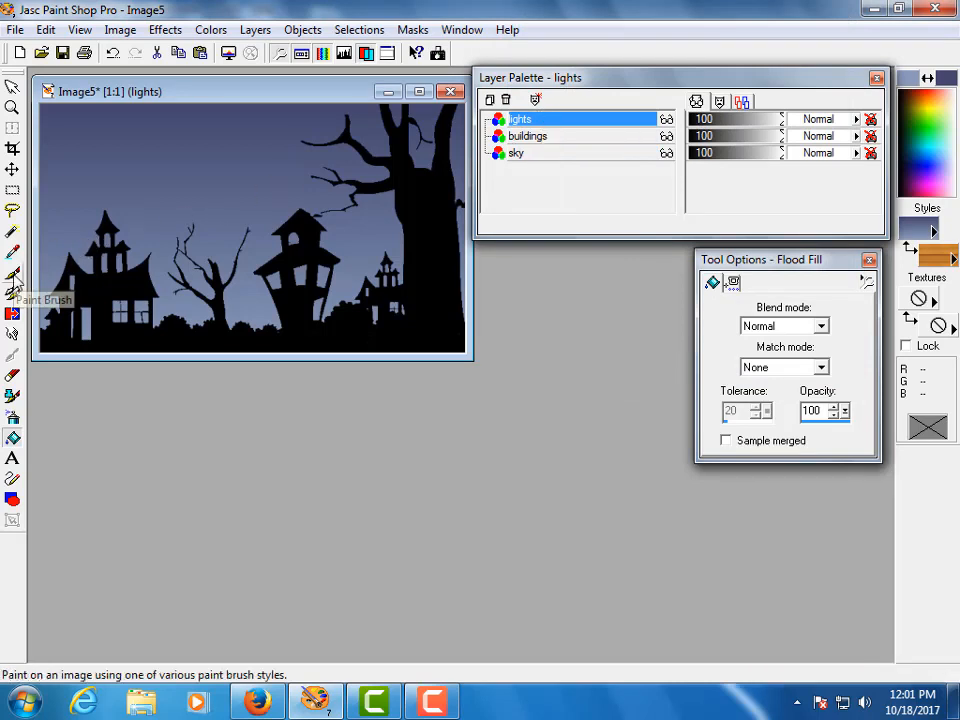
Set up the Paint Brush with a square shape and a size of 15
left_click(12, 272)
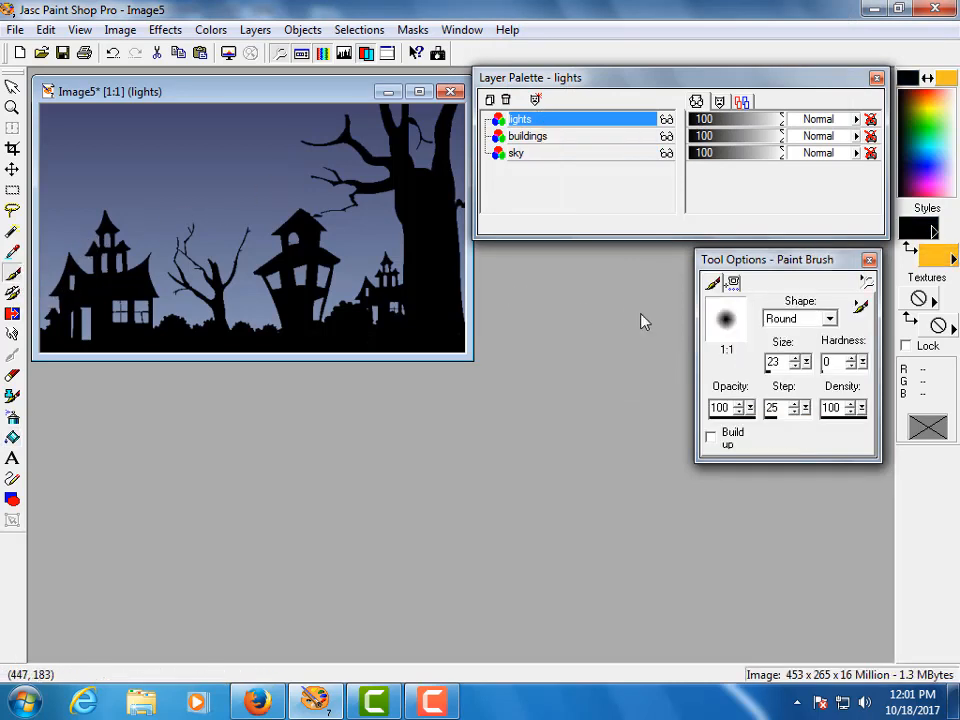
left_click_drag(805, 362, 810, 364)
left_click(797, 359)
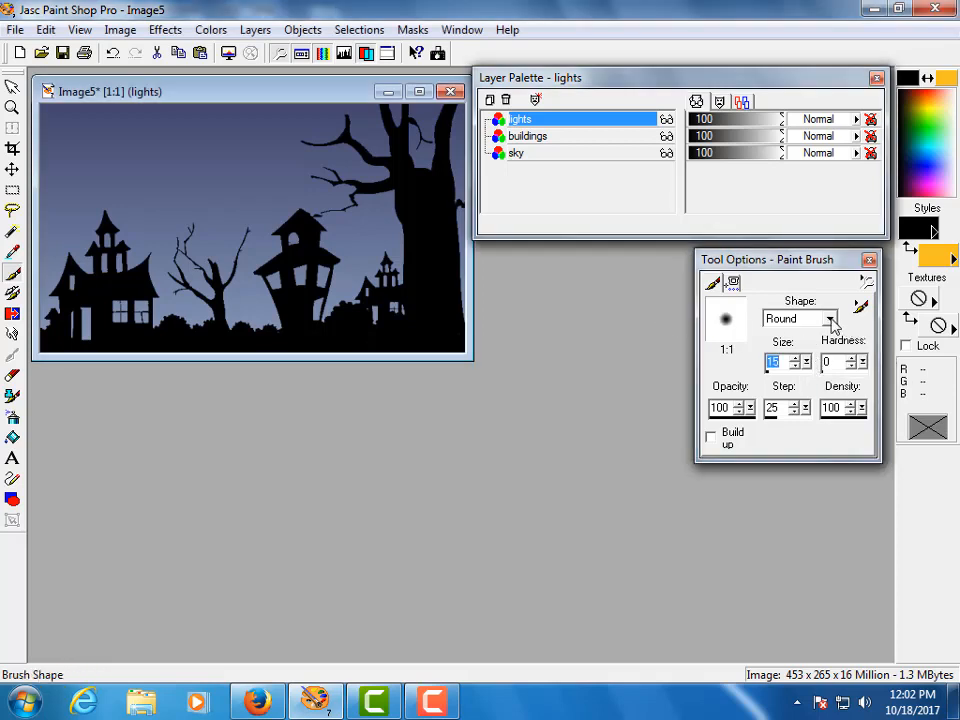
left_click(829, 318)
scroll(818, 345, "up", 1)
left_click(812, 336)
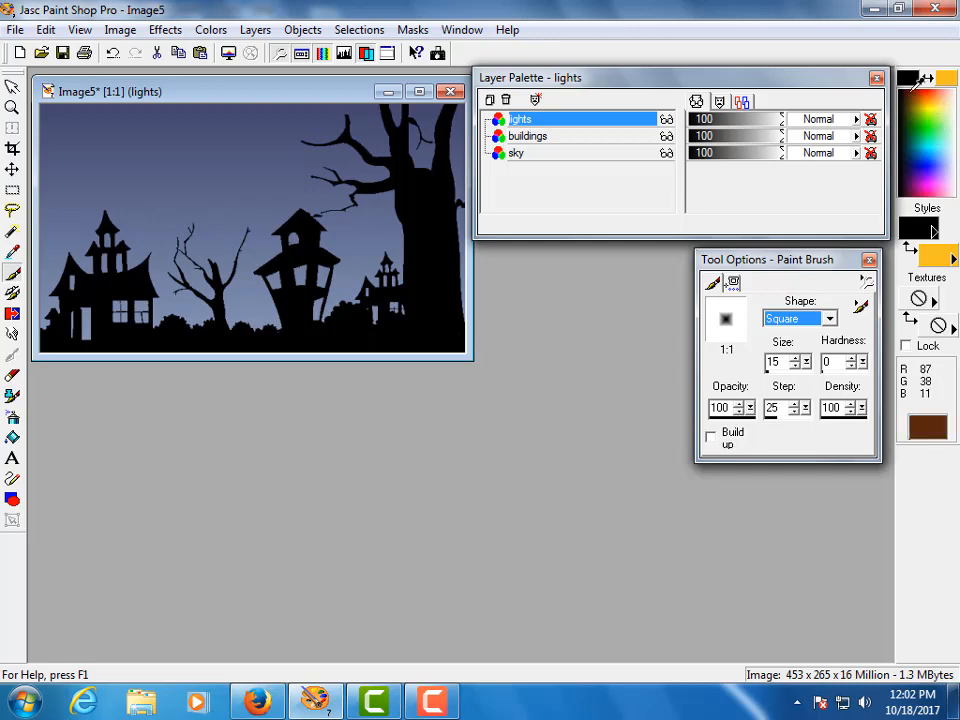
Set the foreground colour to bright yellow (#FAE10E) and paint over the window openings of the large house and the crooked middle house
left_click(916, 229)
left_click(478, 206)
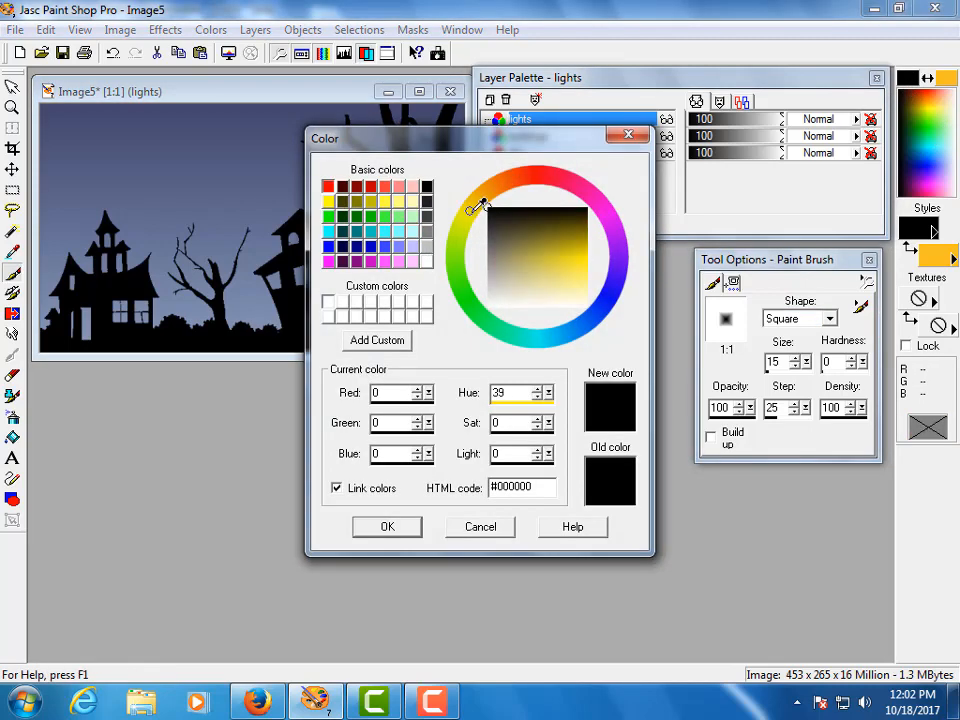
left_click_drag(558, 258, 583, 257)
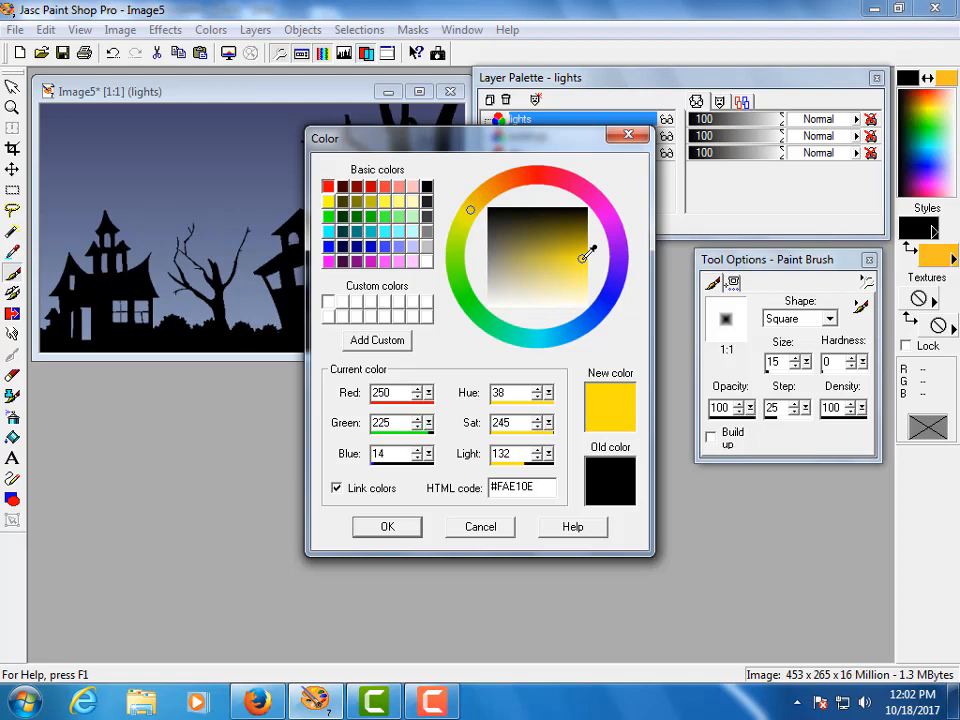
left_click(386, 527)
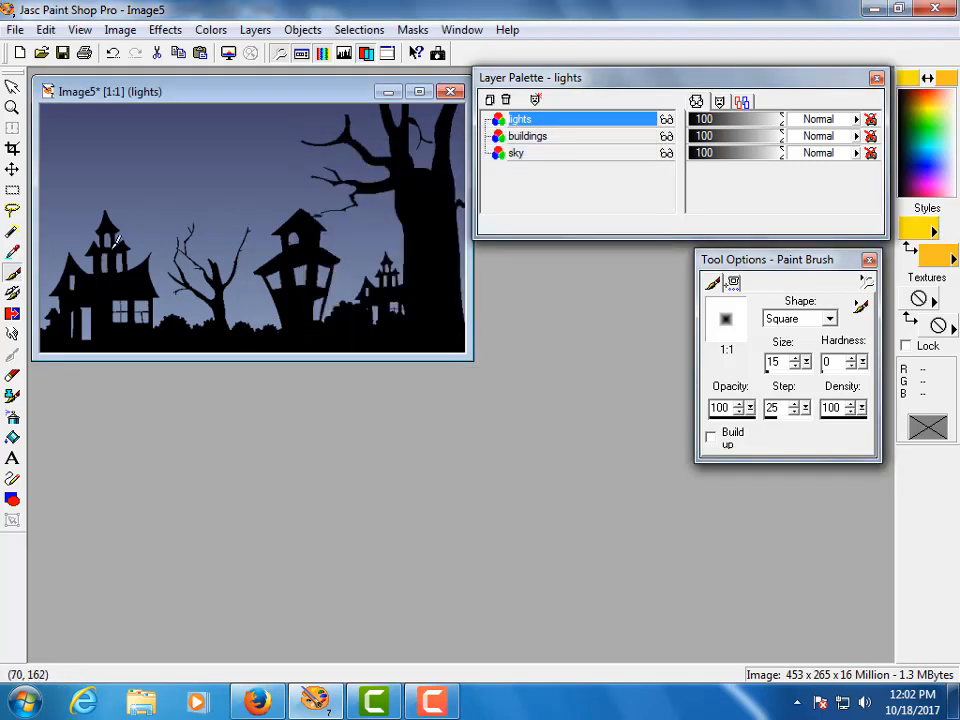
mouse_move(110, 232)
left_mouse_down()
mouse_move(108, 272)
mouse_move(106, 262)
mouse_move(122, 273)
mouse_move(123, 263)
mouse_move(78, 276)
mouse_move(80, 328)
mouse_move(90, 329)
mouse_move(92, 306)
mouse_move(128, 300)
mouse_move(126, 311)
mouse_move(131, 298)
mouse_move(148, 296)
mouse_move(138, 315)
left_mouse_up()
mouse_move(283, 277)
left_mouse_down()
mouse_move(277, 263)
mouse_move(282, 282)
mouse_move(309, 274)
mouse_move(301, 265)
mouse_move(305, 278)
left_mouse_up()
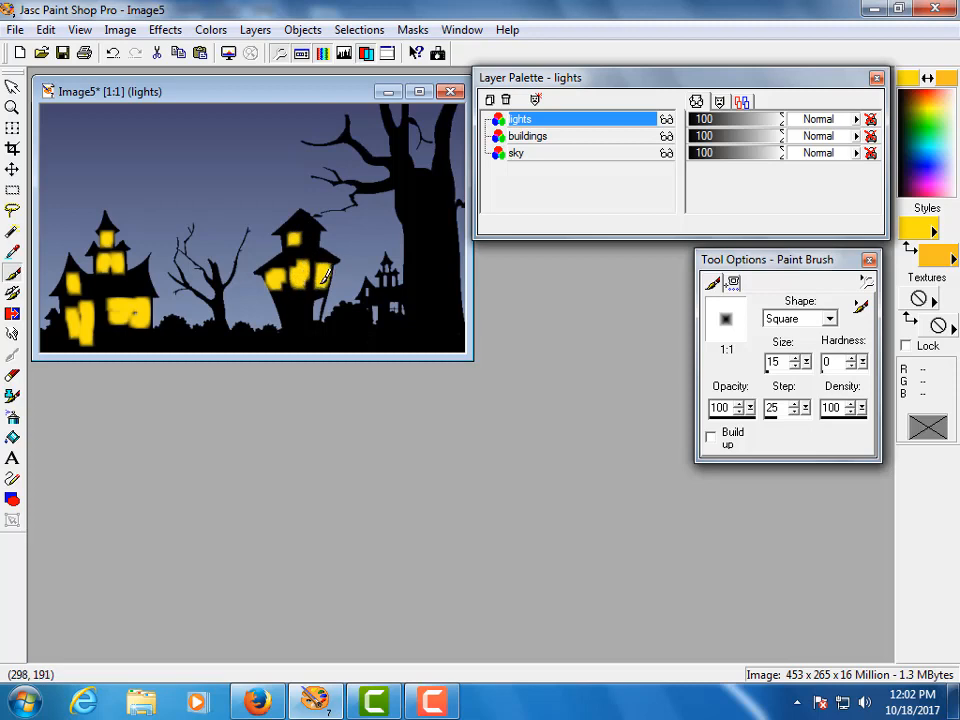
Paint the middle house's remaining lower opening and the small house's windows yellow, reducing the brush size to 11 and to 7 for the tower
left_click_drag(808, 368, 805, 370)
left_click(320, 297)
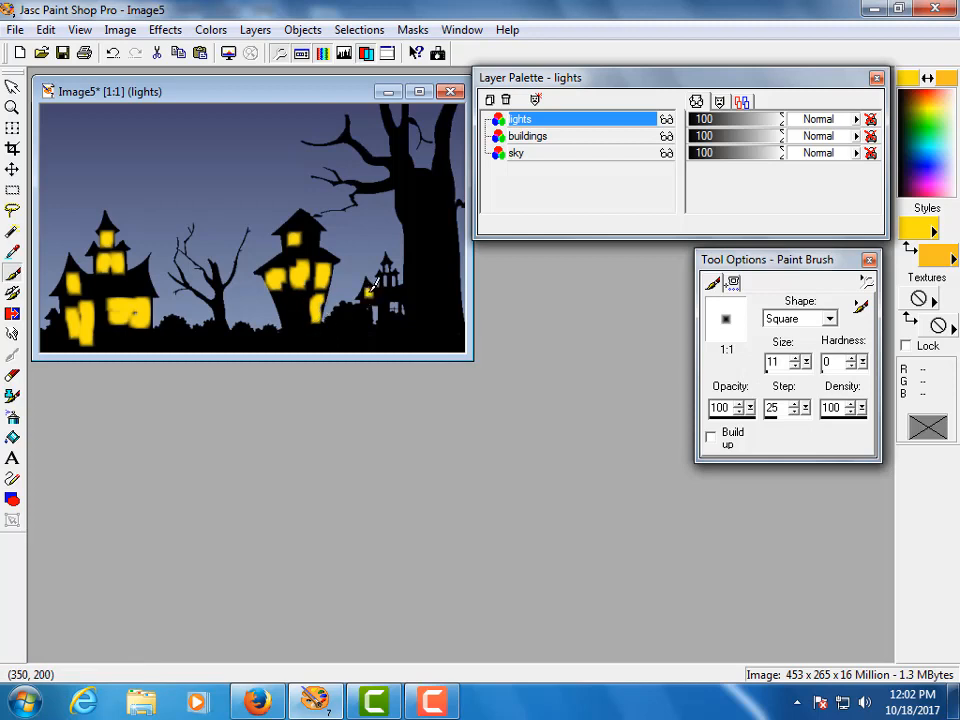
left_click_drag(377, 301, 381, 316)
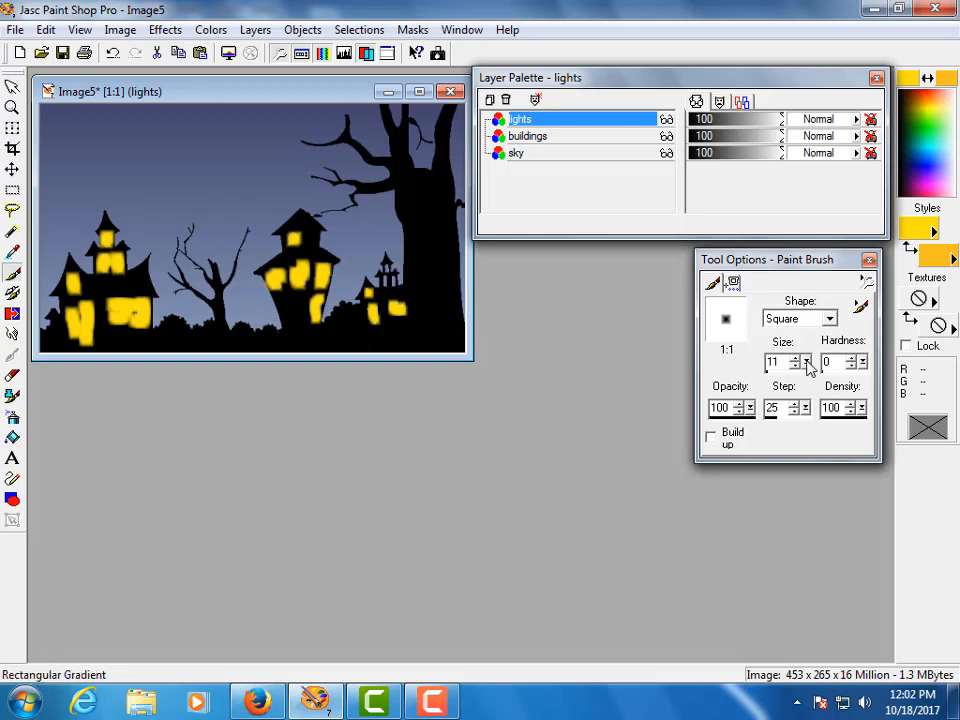
left_click_drag(805, 361, 798, 367)
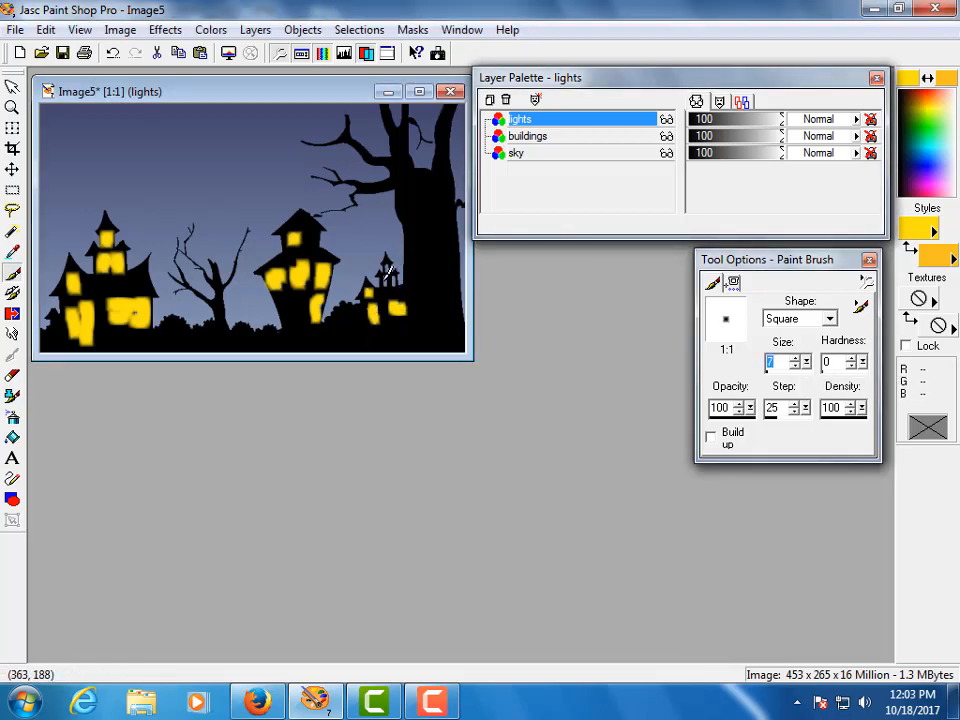
left_click_drag(387, 279, 382, 283)
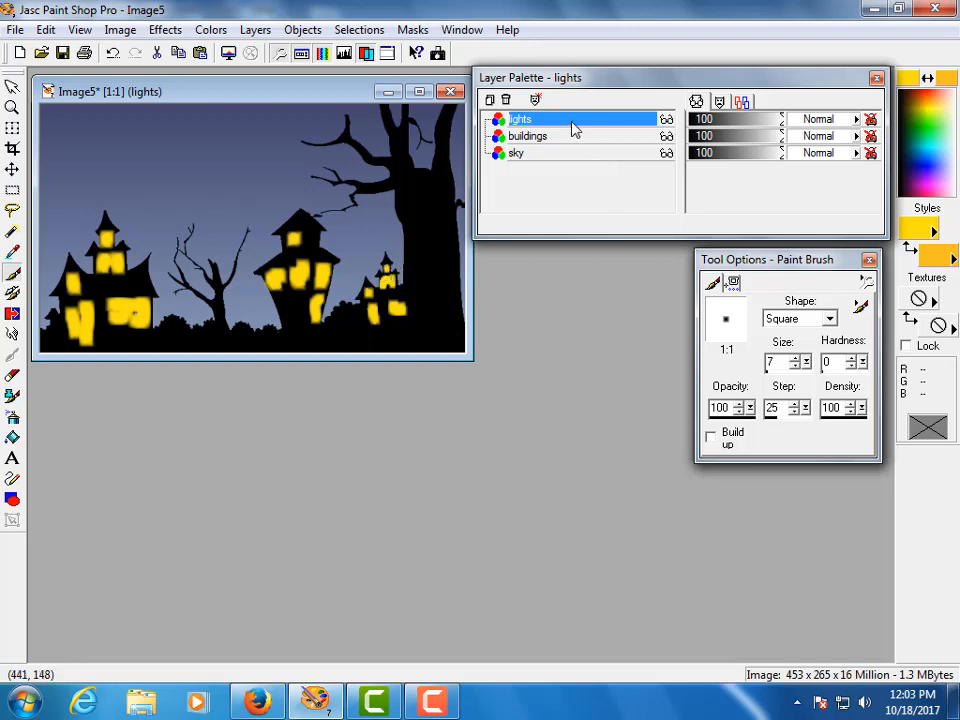
Move the lights layer beneath the buildings layer
left_click_drag(570, 126, 568, 137)
mouse_move(567, 137)
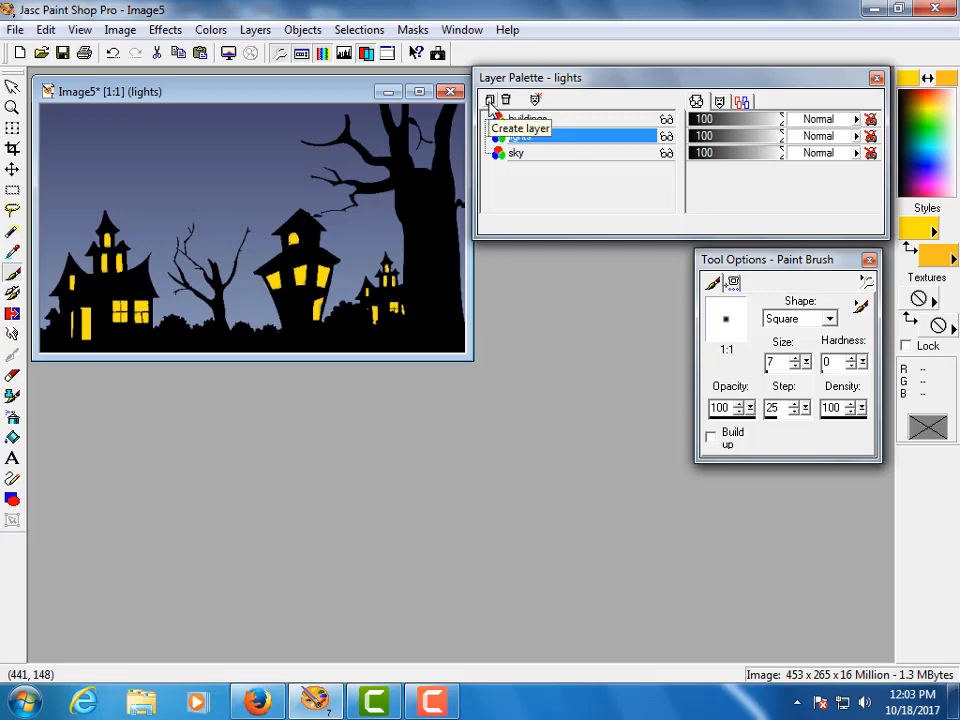
Add a new layer named moon and move it above the buildings layer
left_click(490, 101)
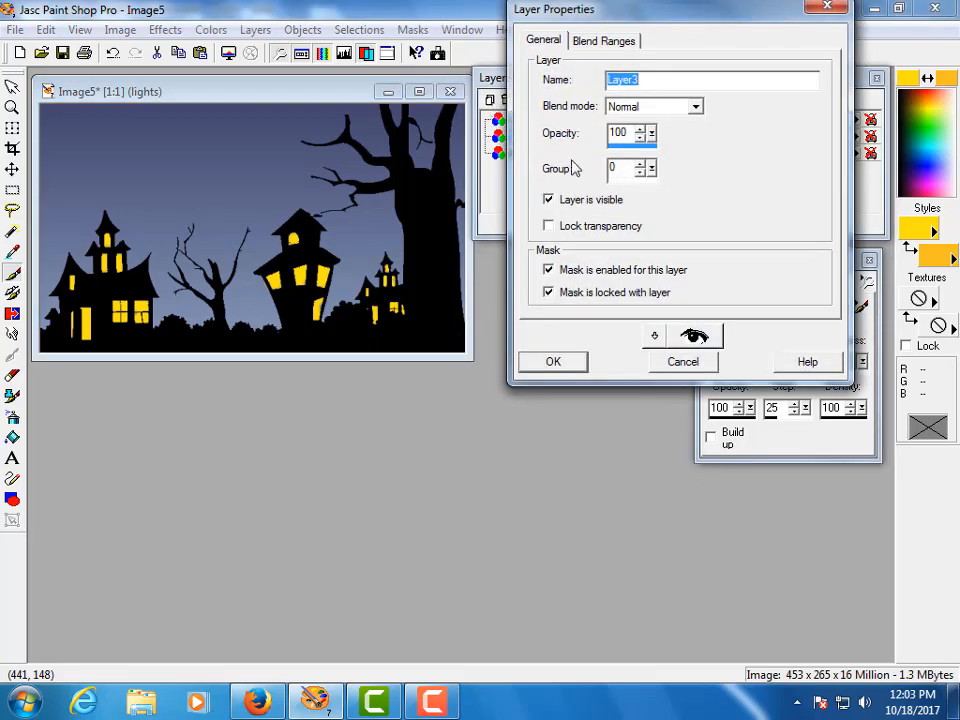
type("mo")
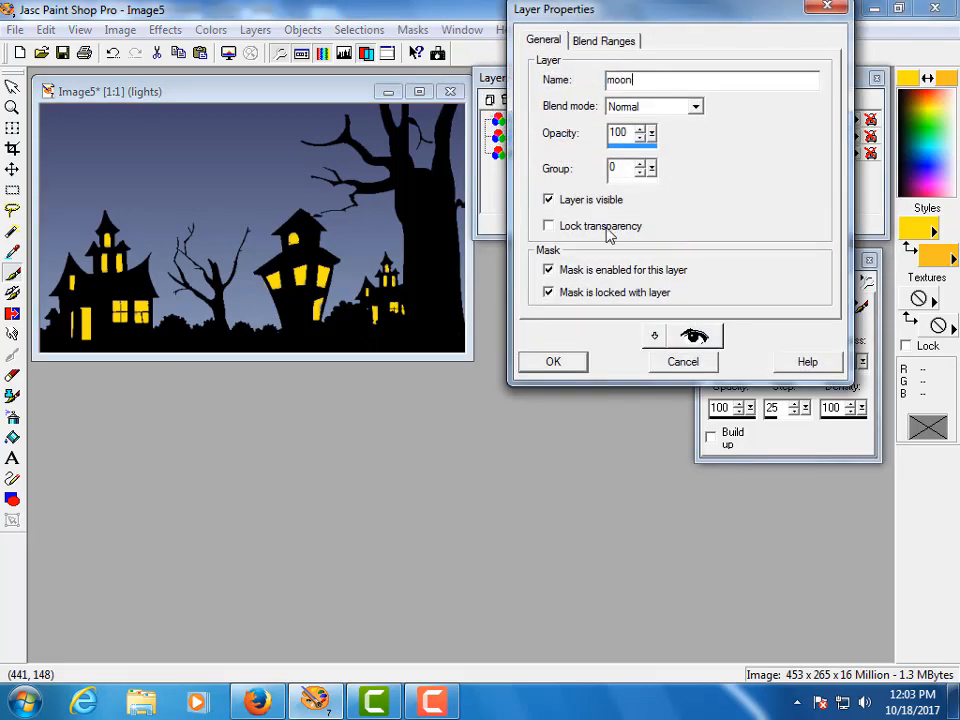
type("on")
left_click(553, 361)
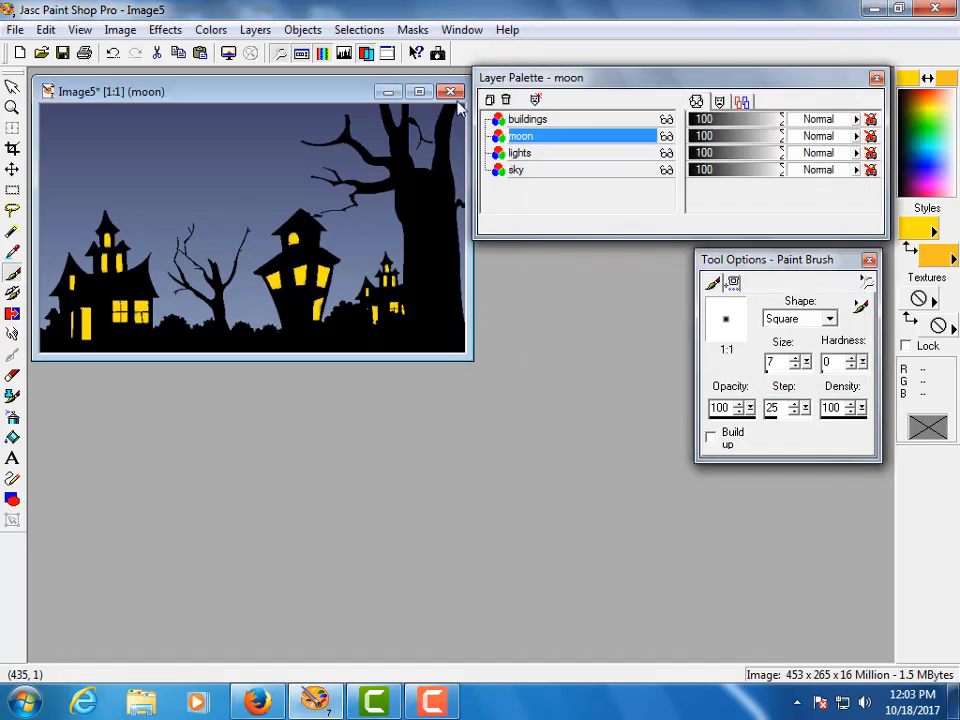
left_click_drag(538, 139, 539, 122)
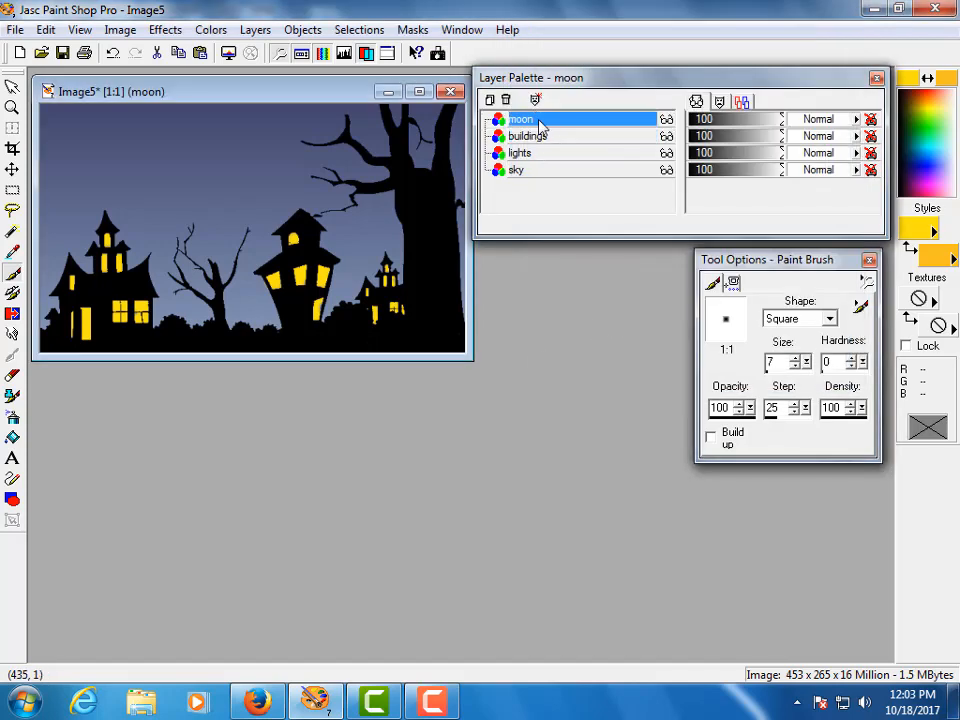
Select a circle in the sky above the bare tree on the moon layer, with the feather set to 22
left_click(12, 192)
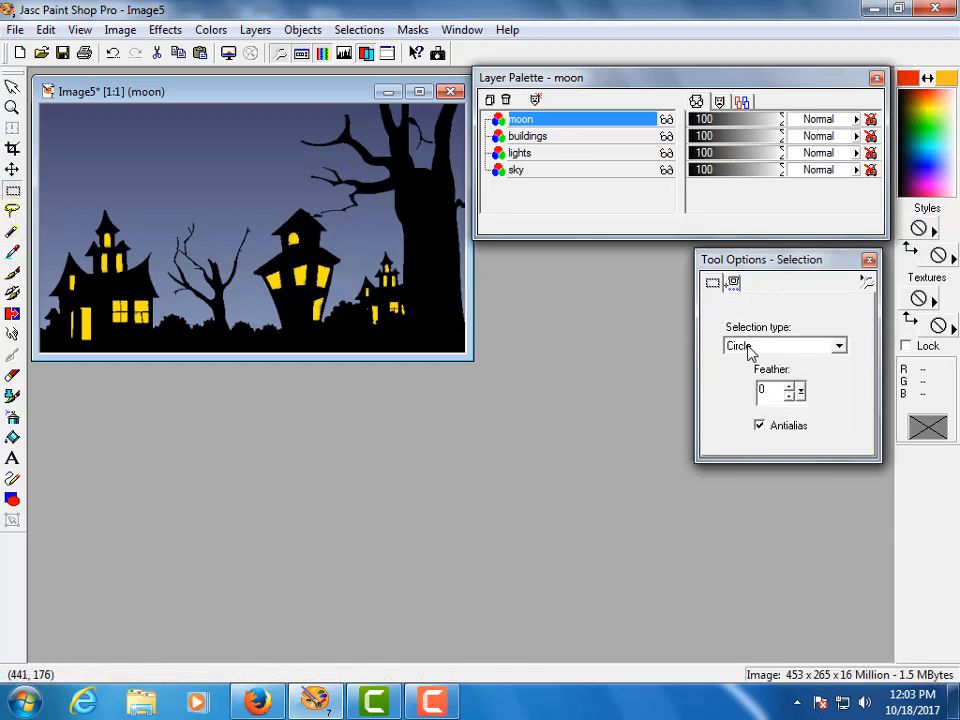
left_click_drag(801, 392, 808, 398)
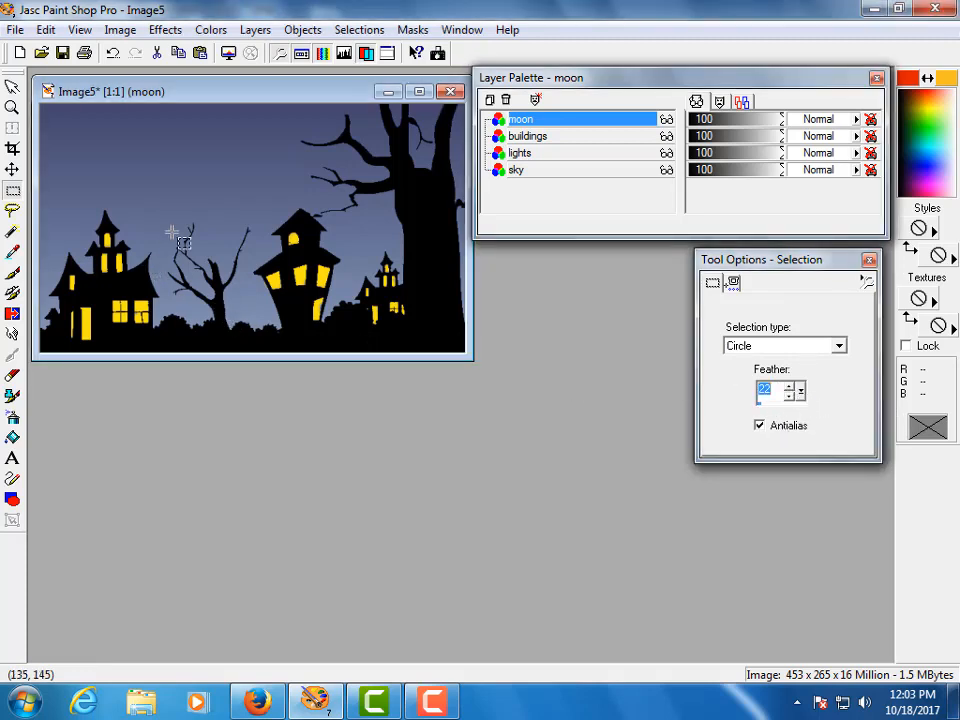
left_click_drag(195, 192, 245, 245)
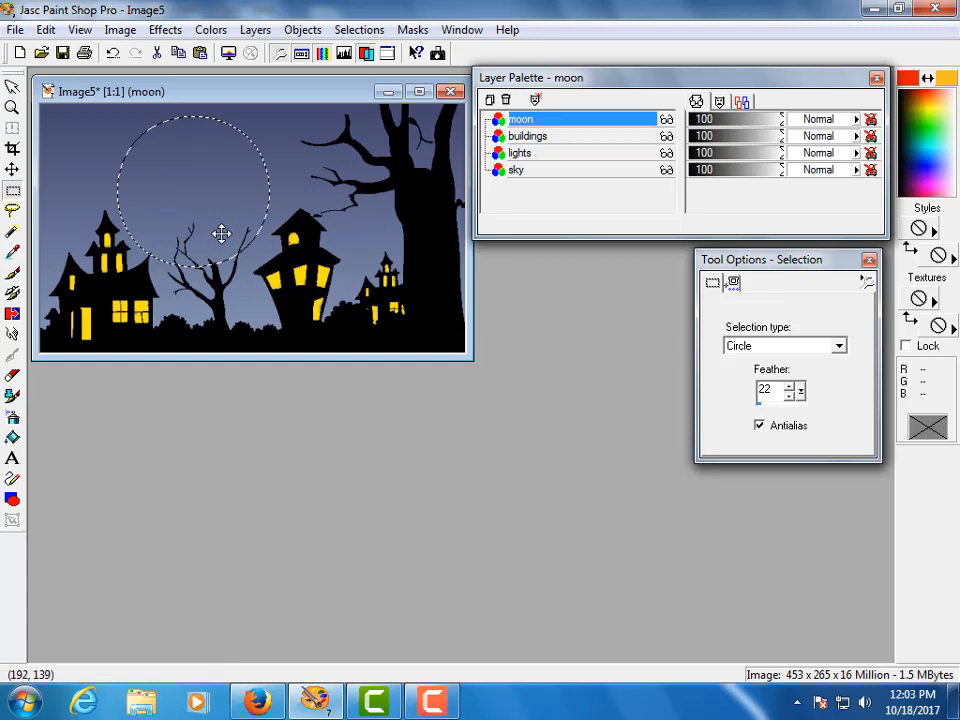
Flood fill the circular selection with solid white (#FFFFFF) and clear the selection
left_click(13, 440)
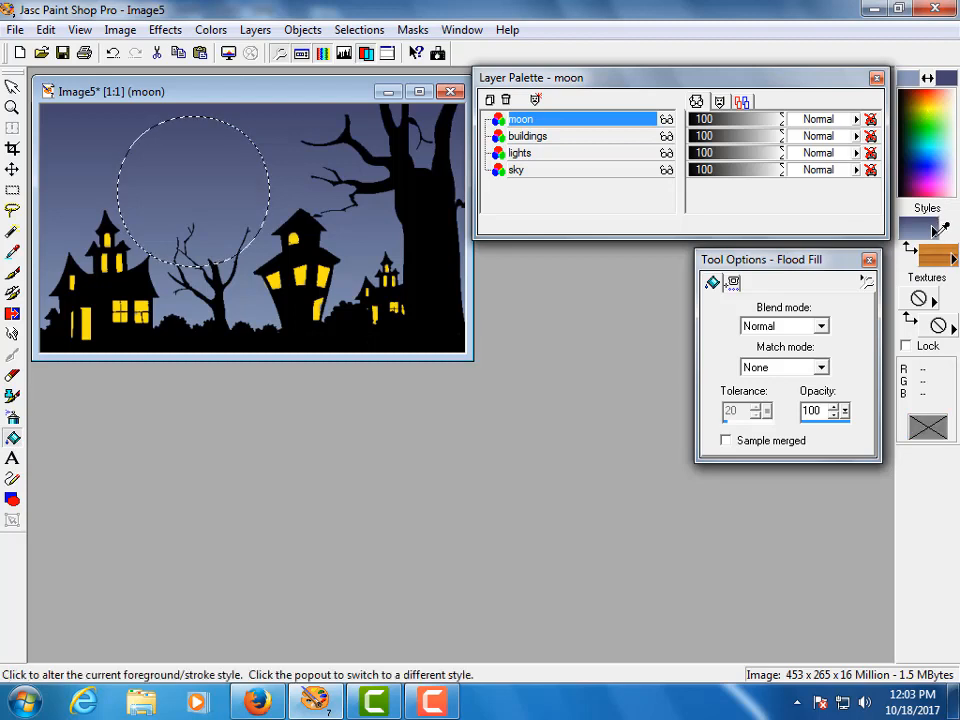
left_click(938, 230)
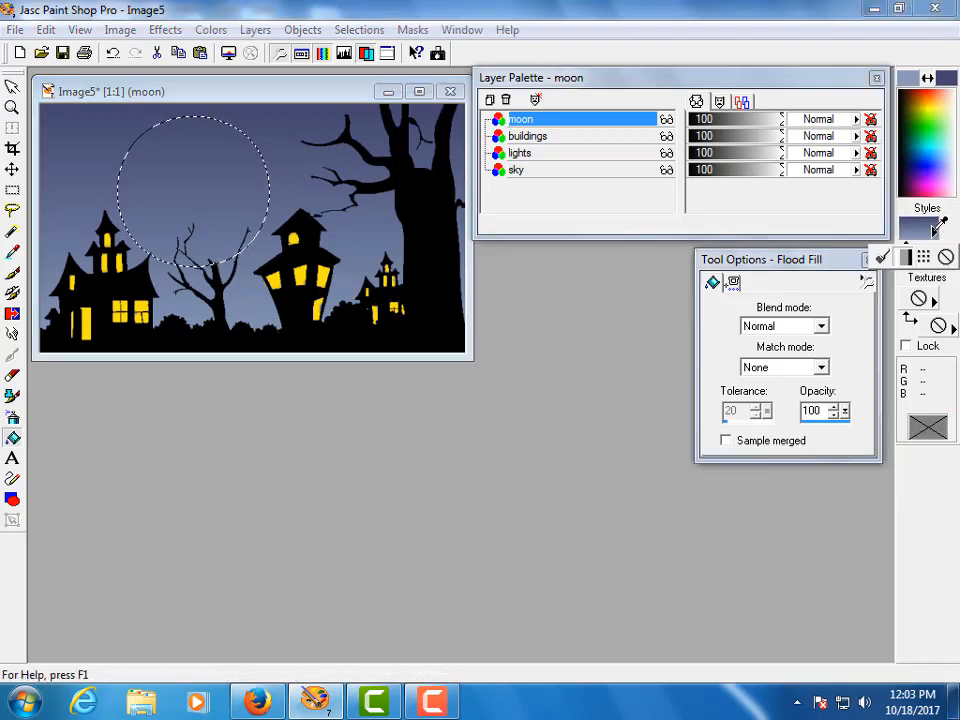
left_click(882, 260)
left_click(910, 82)
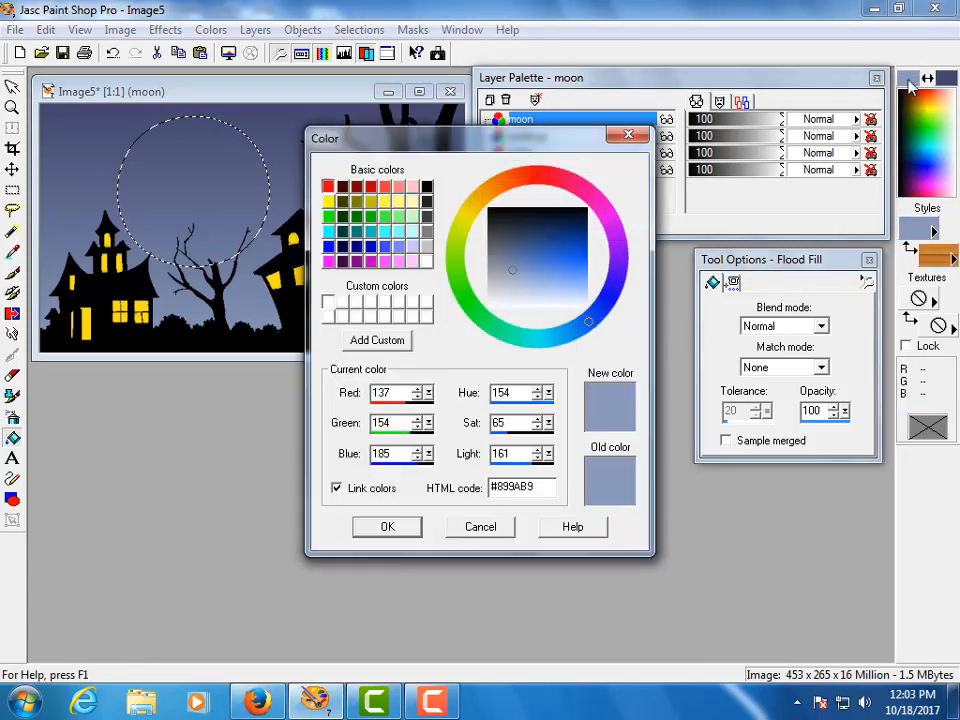
left_click_drag(508, 266, 471, 377)
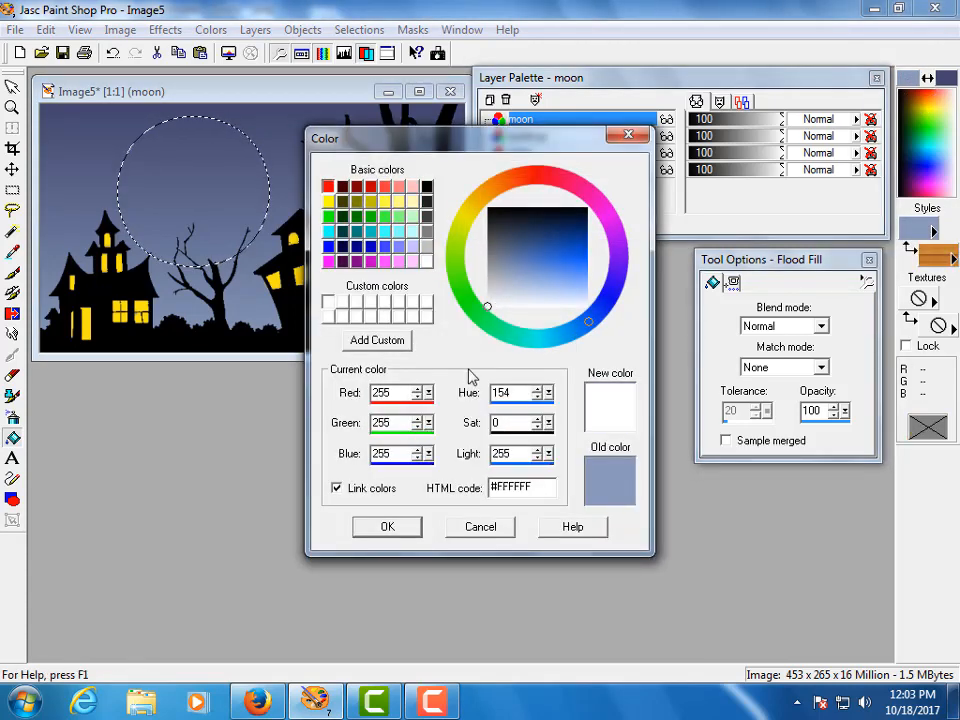
left_click(398, 527)
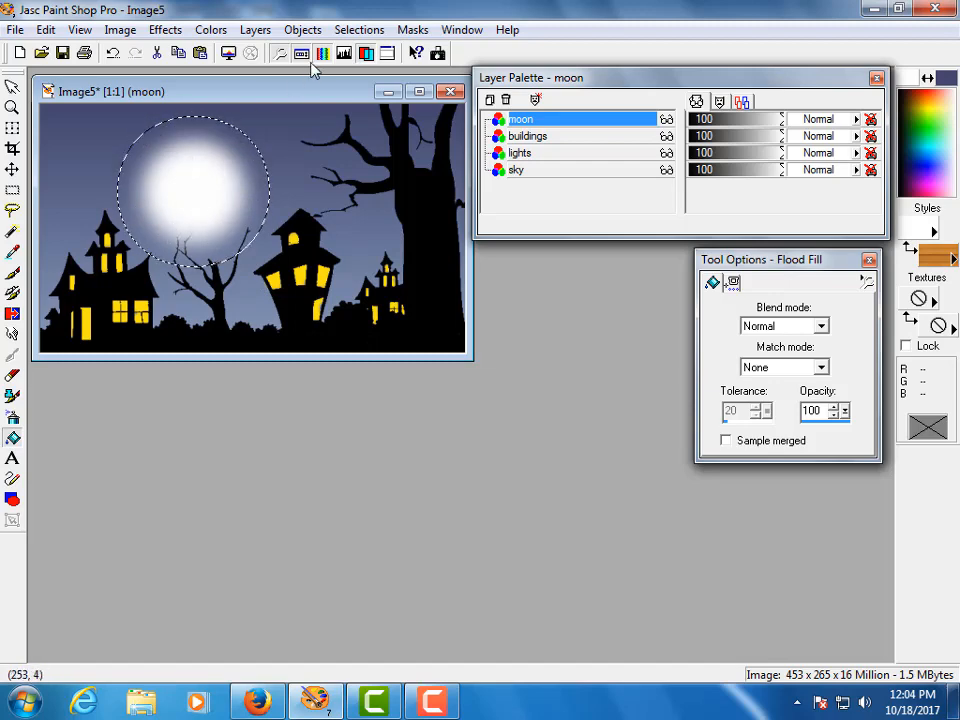
left_click(358, 30)
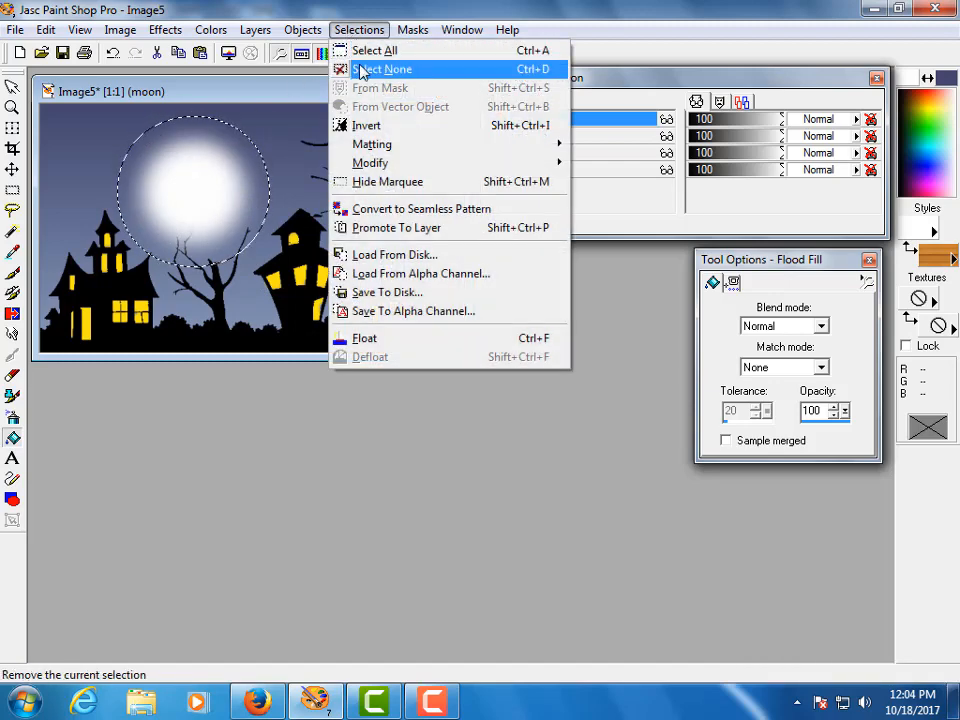
left_click(360, 70)
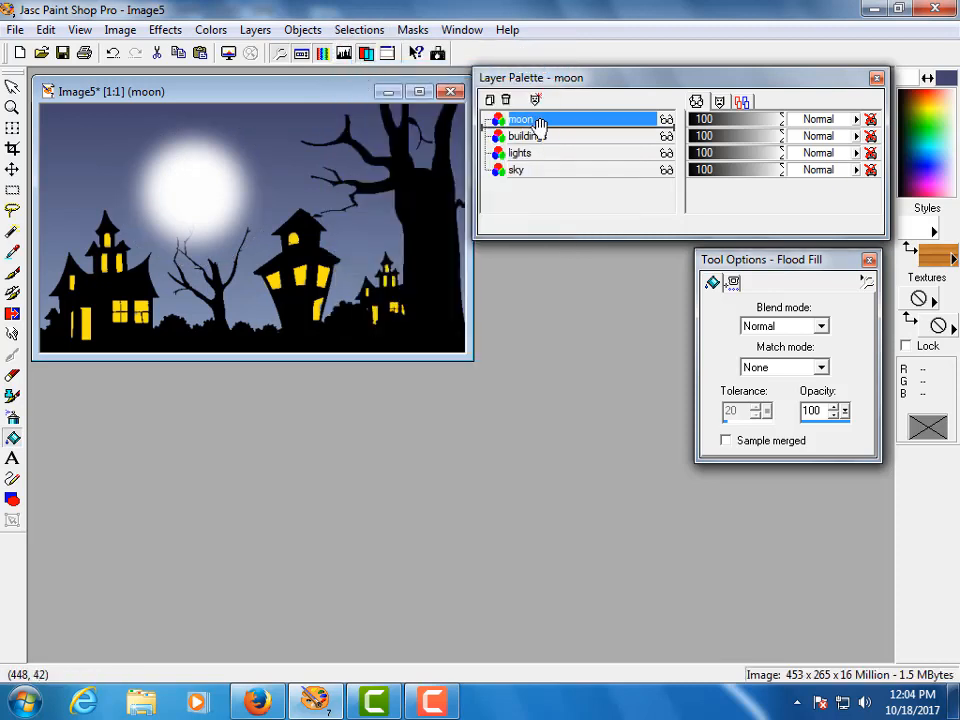
Place the moon layer between the lights and sky layers, and nudge the moon slightly up in the sky
left_click_drag(541, 124, 540, 152)
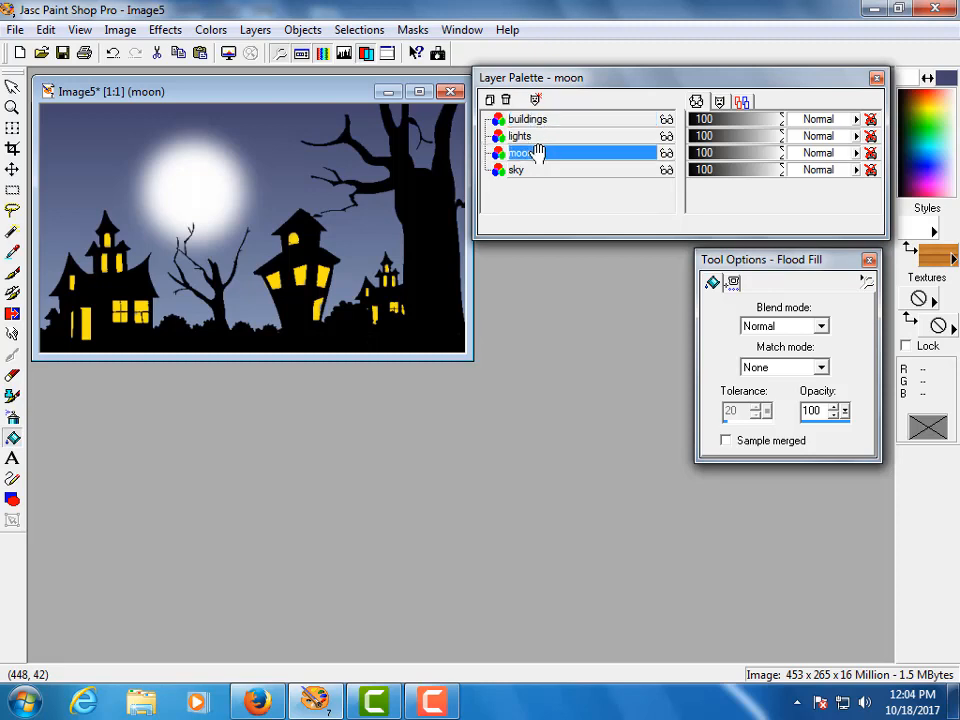
left_click(12, 172)
mouse_move(197, 189)
left_mouse_down()
mouse_move(213, 305)
mouse_move(246, 256)
mouse_move(199, 181)
left_mouse_up()
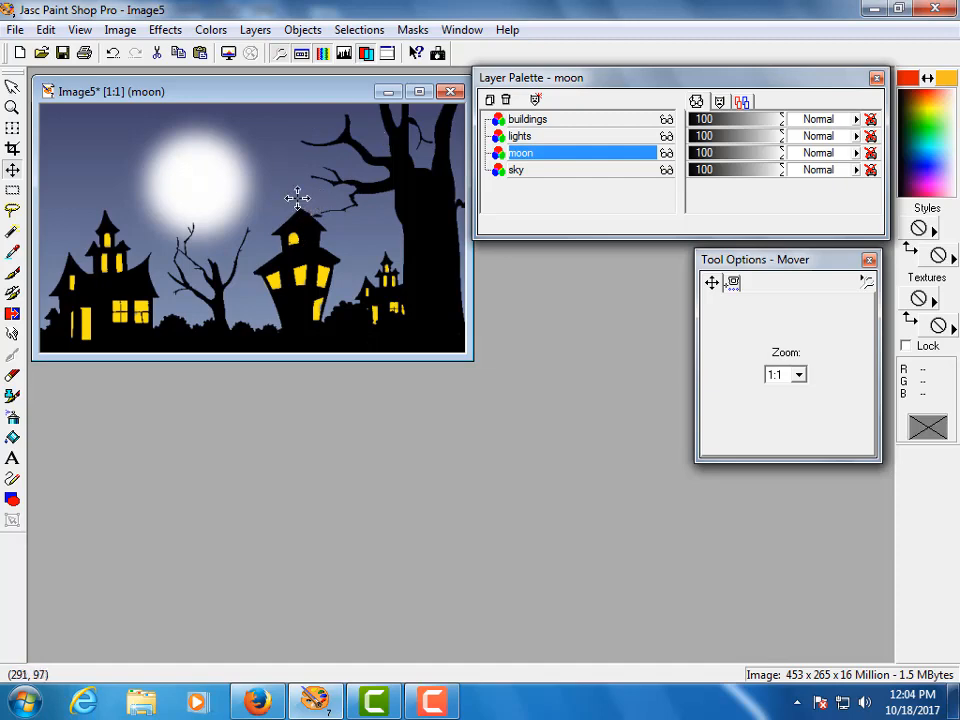
Start saving the image and create a new folder named halloween scene on the Desktop
left_click(15, 30)
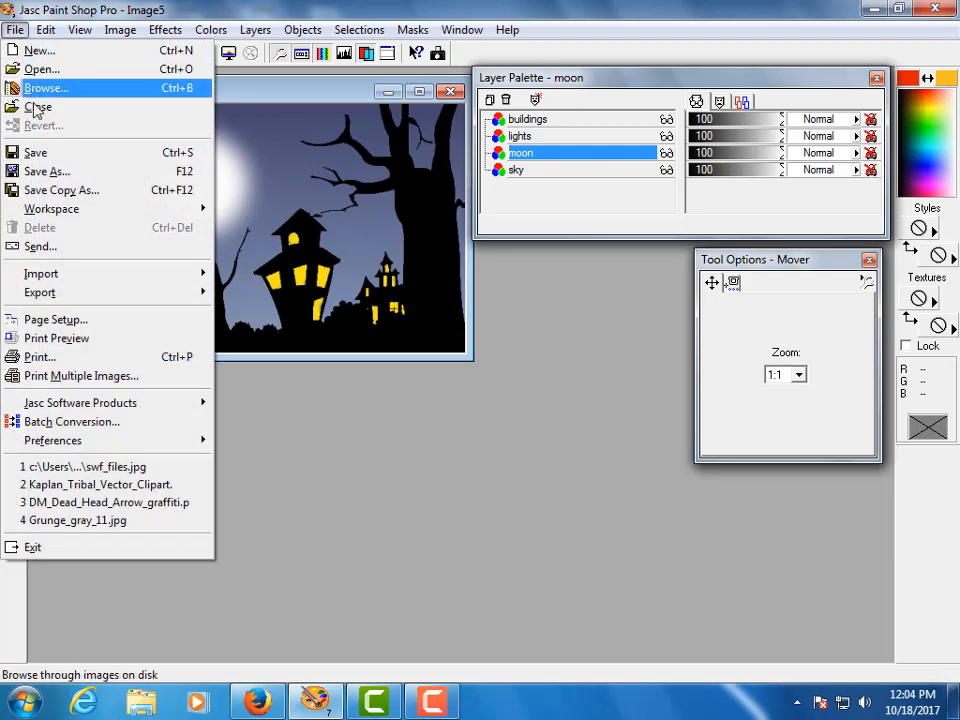
left_click(43, 155)
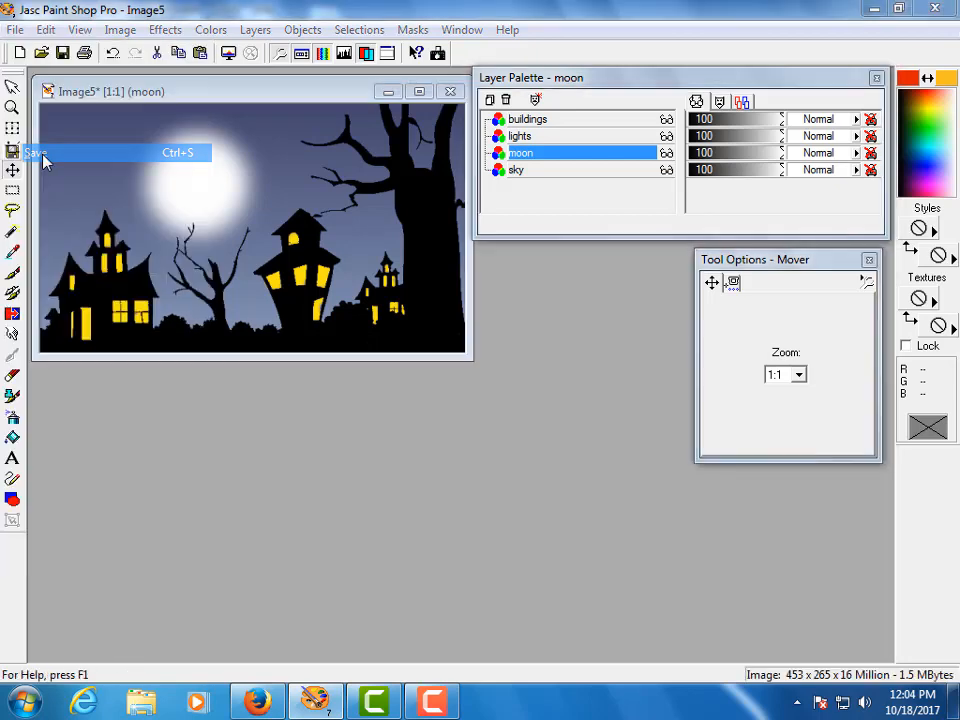
left_click(356, 200)
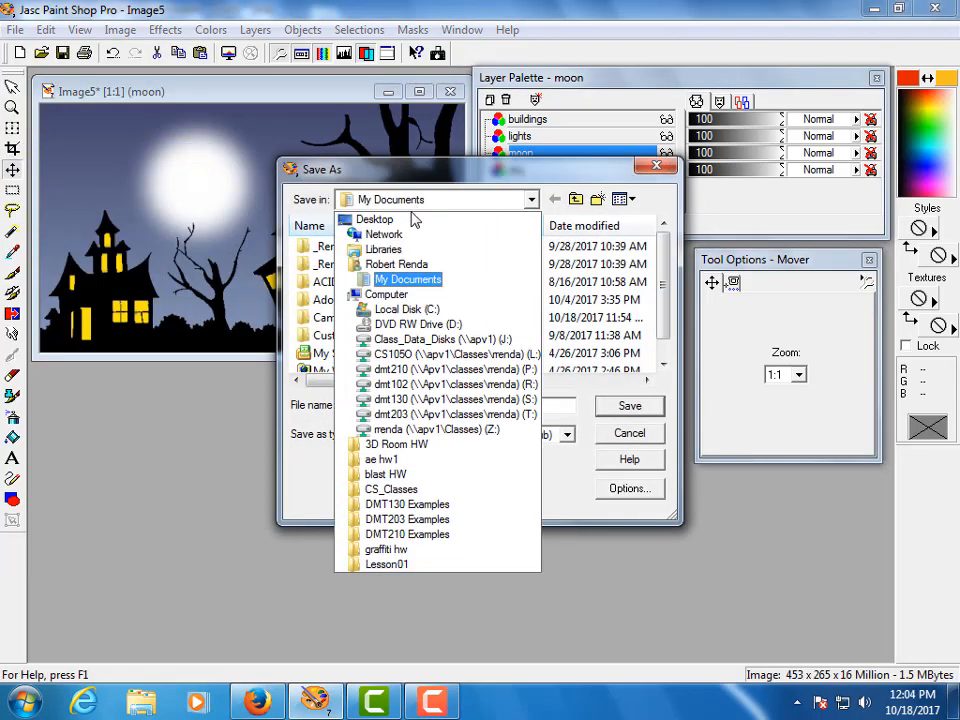
left_click(414, 220)
left_click(597, 199)
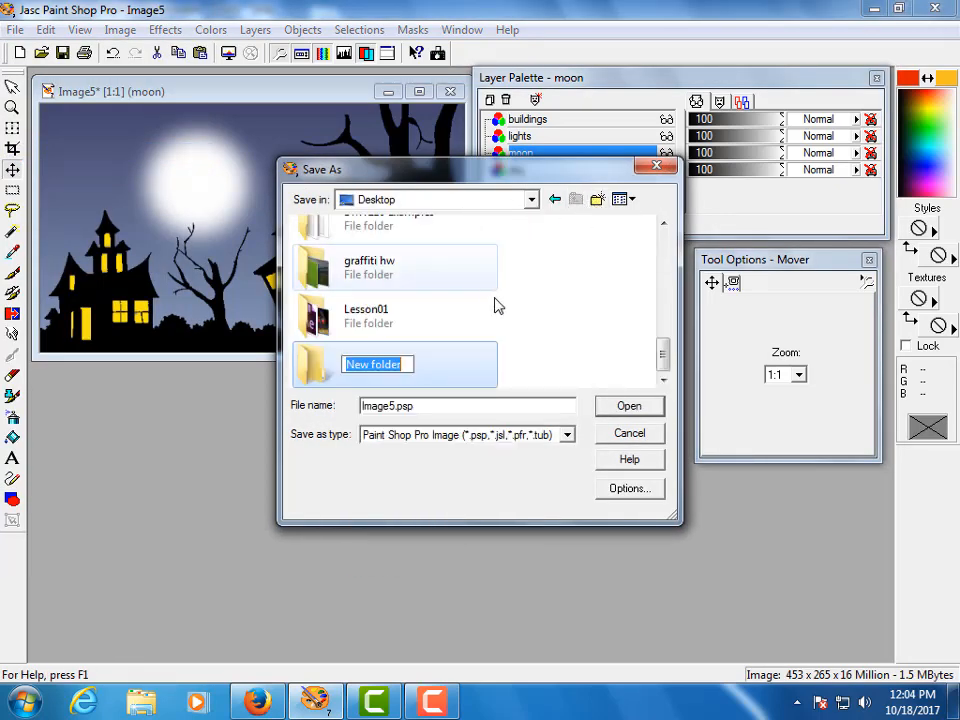
type("hall")
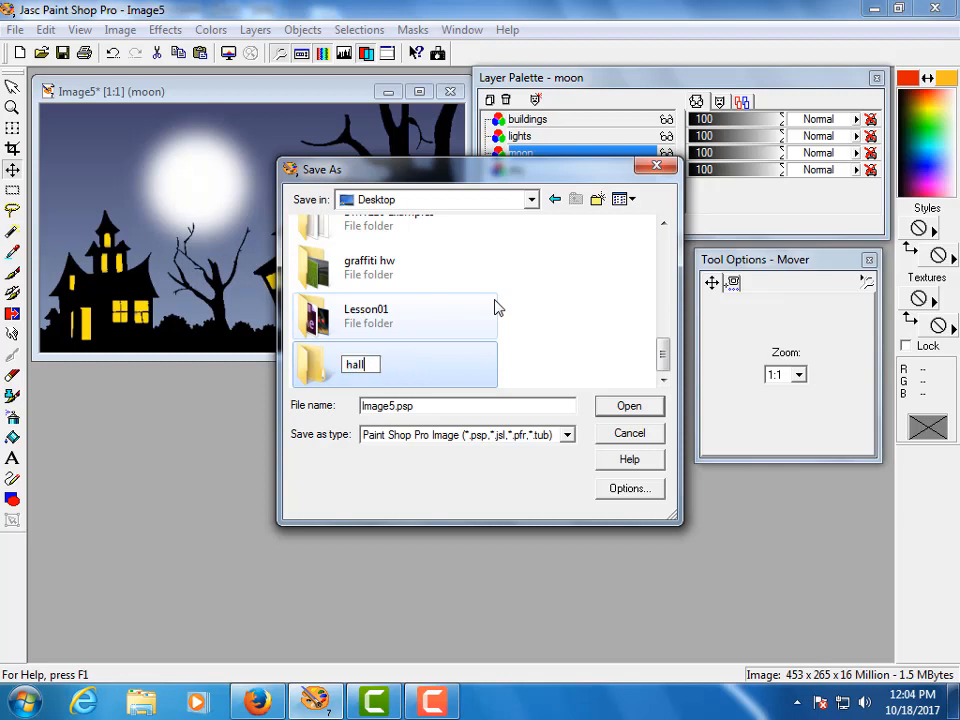
type("oween scene")
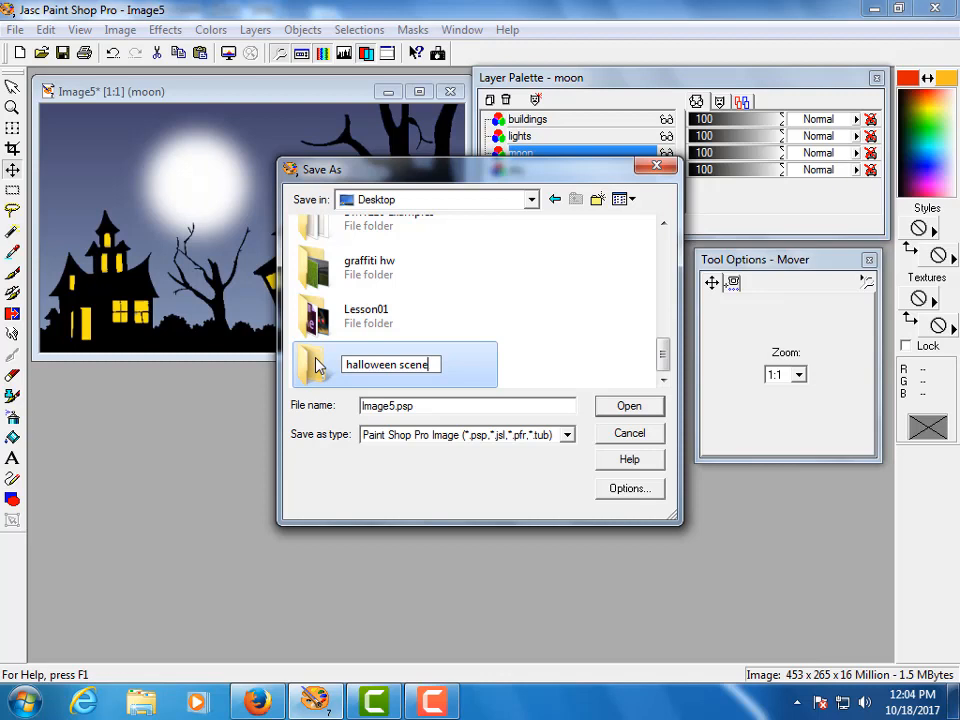
key("Return")
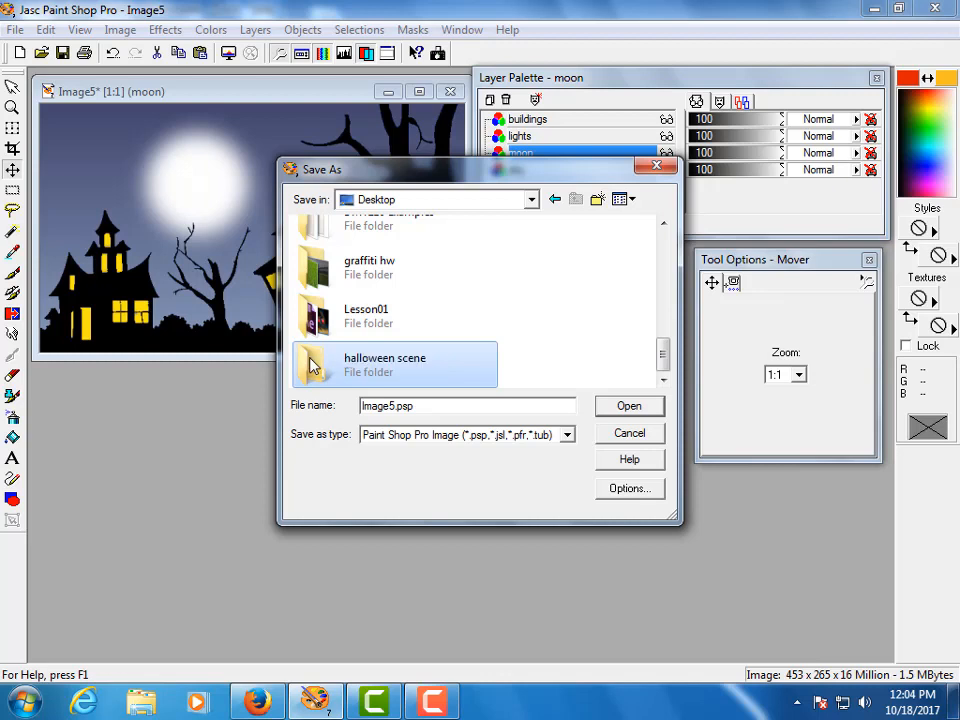
Save the image in the halloween scene folder as a Paint Shop Pro file named halloween scene master
key("Return")
left_click_drag(437, 409, 304, 420)
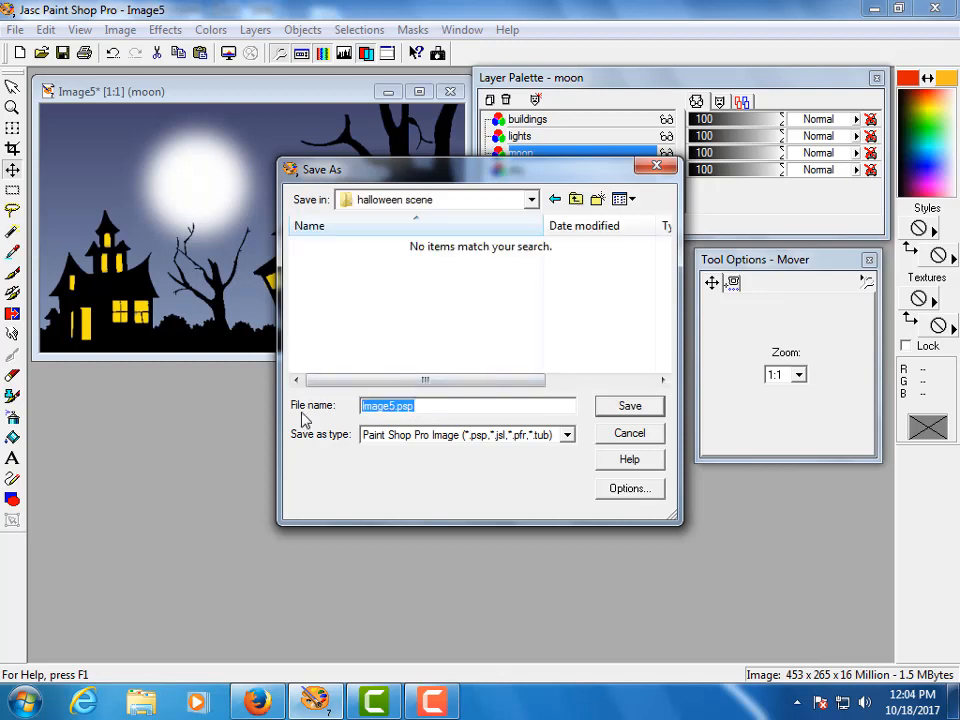
type("halloween scene master")
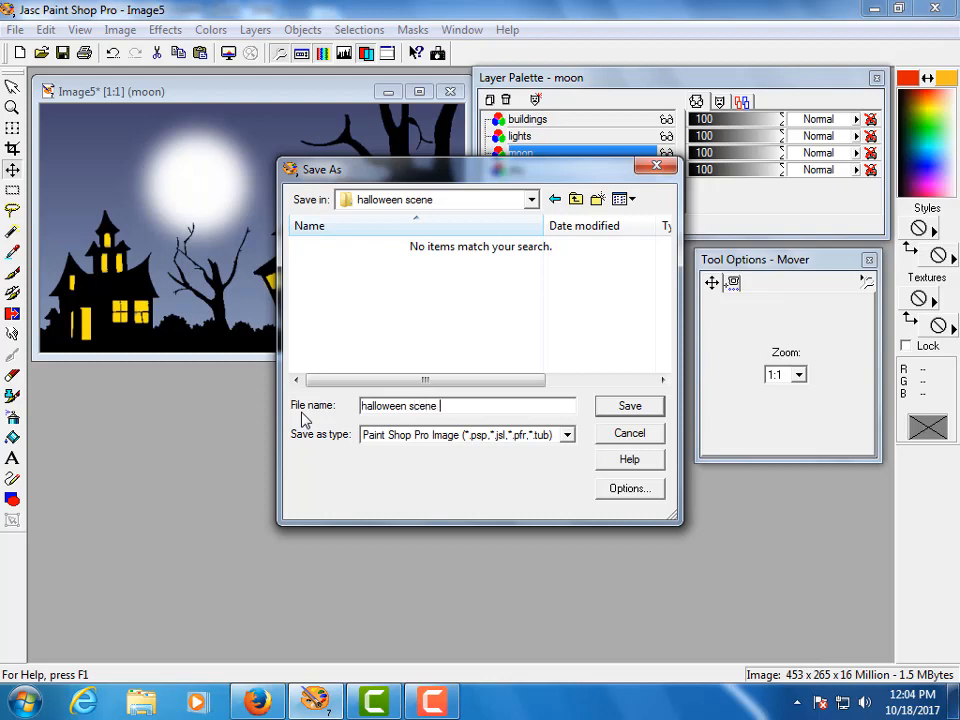
left_click(637, 407)
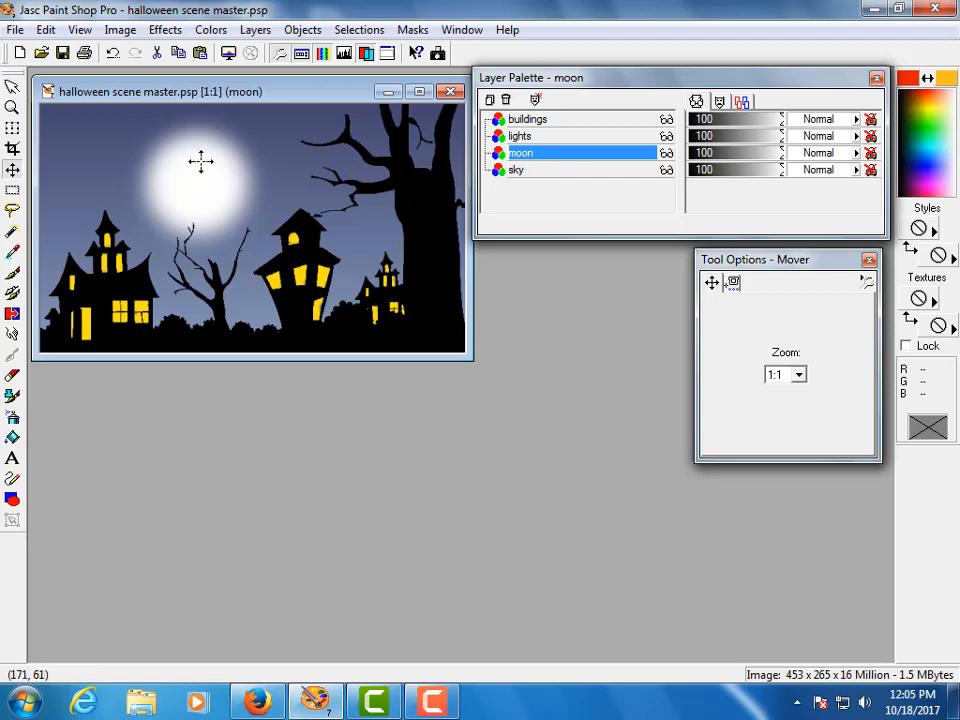
Move the moon down behind the bushes at the base of the bare tree
left_click_drag(201, 163, 199, 318)
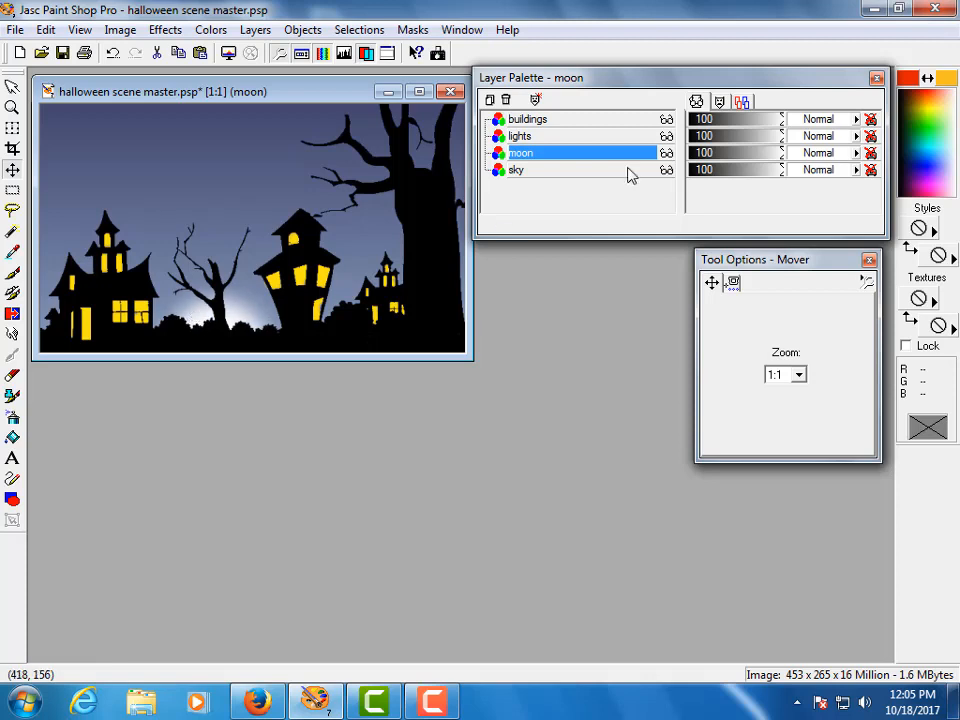
Add a new layer named title and move it above the buildings layer
left_click(490, 101)
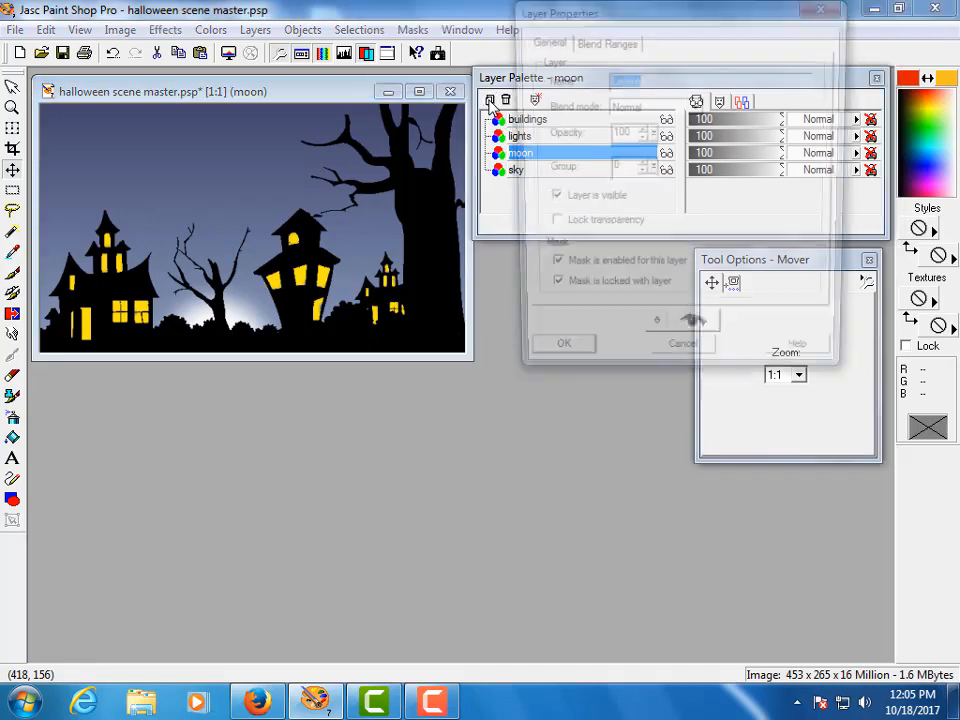
type("title")
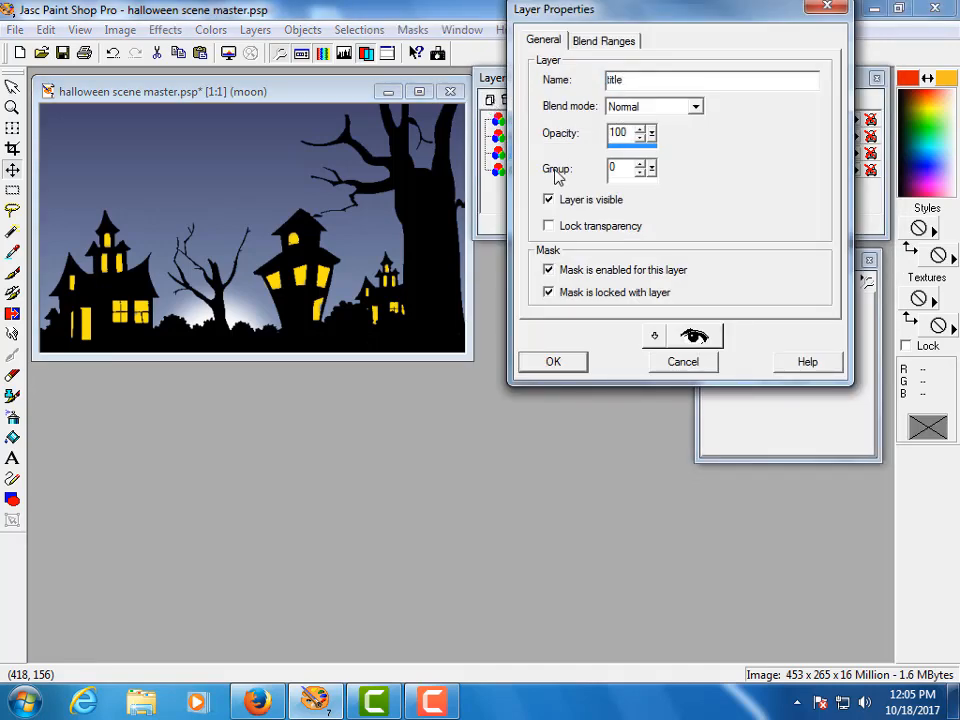
key("Return")
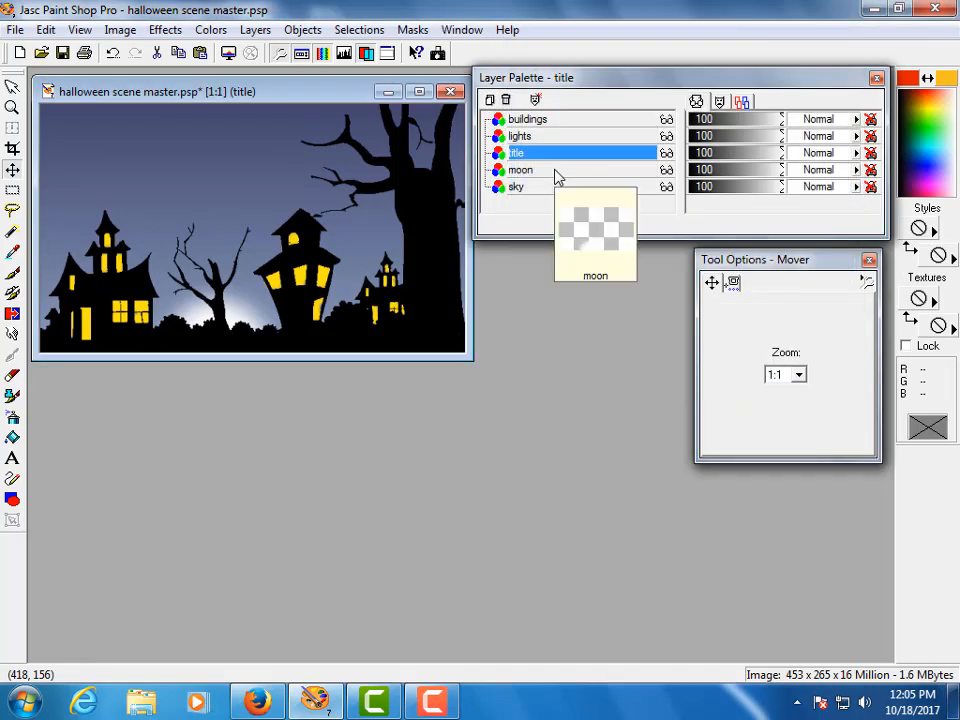
left_click_drag(535, 156, 533, 116)
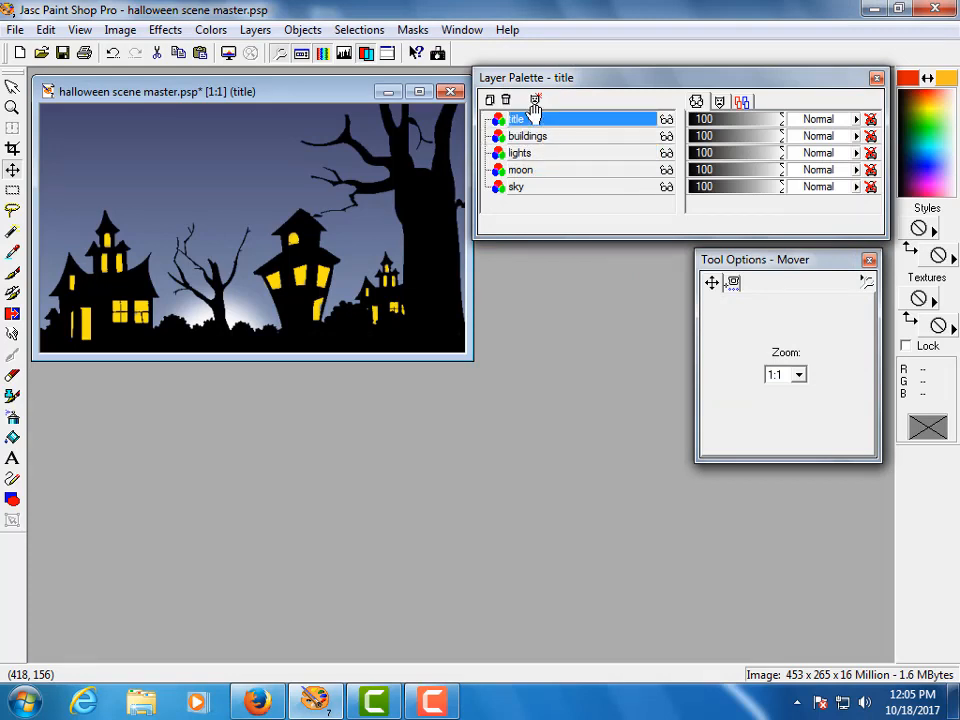
Start a text entry in the sky on the title layer and set its font to Chiller
left_click(12, 459)
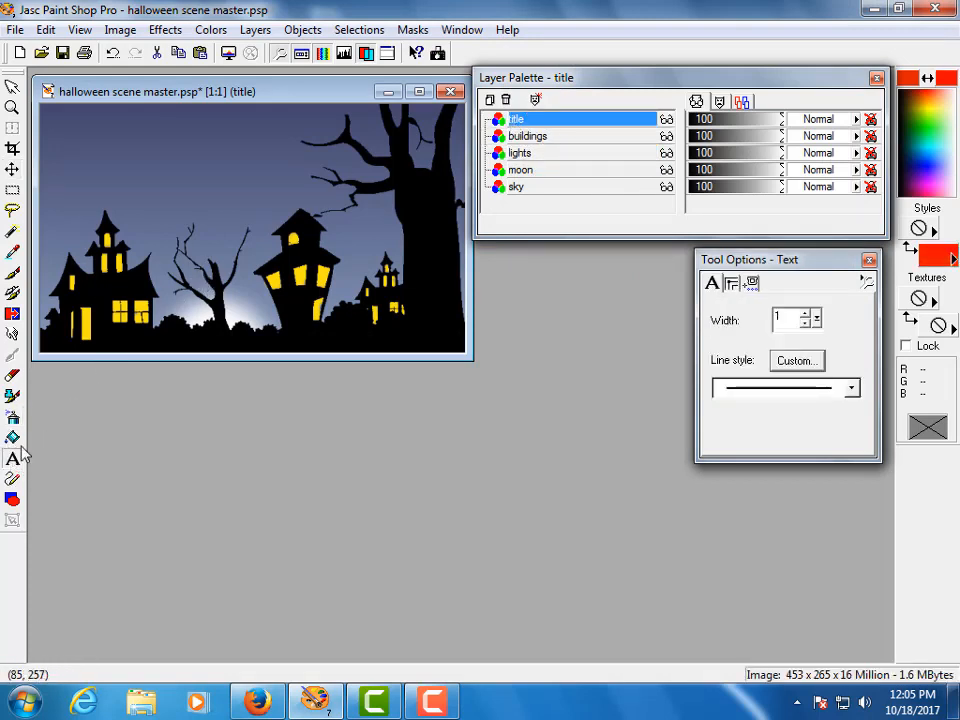
left_click(225, 192)
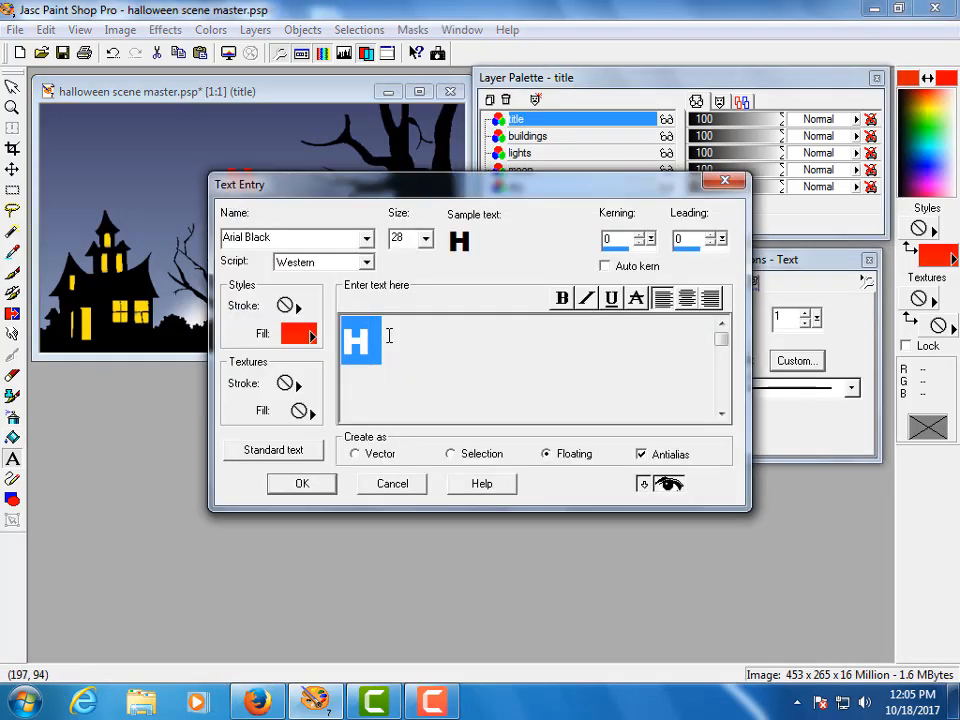
left_click(366, 238)
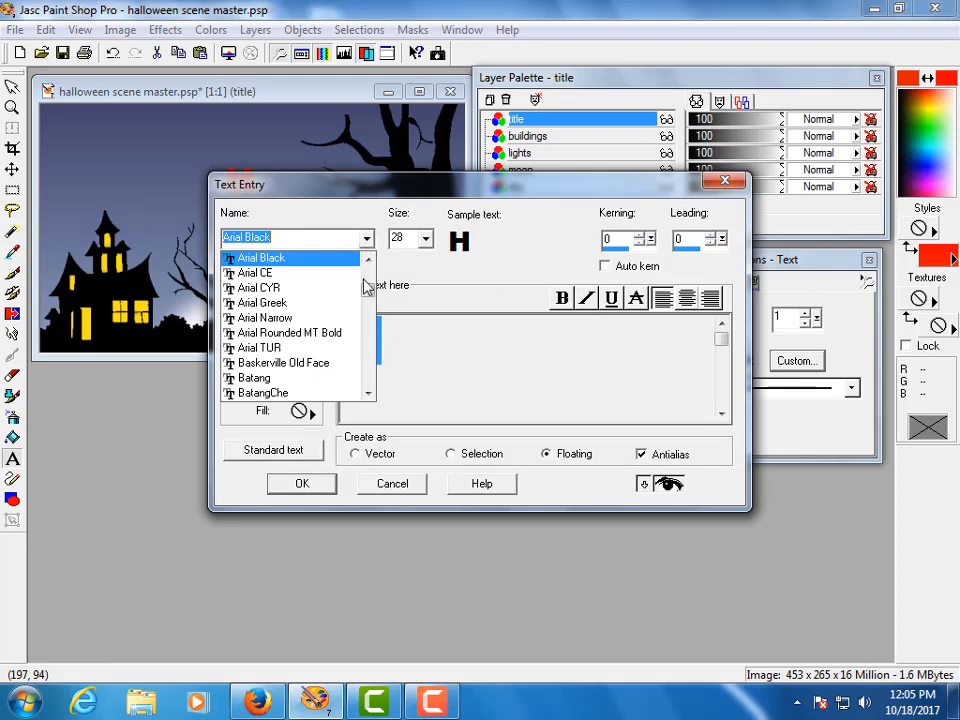
left_click_drag(369, 285, 372, 305)
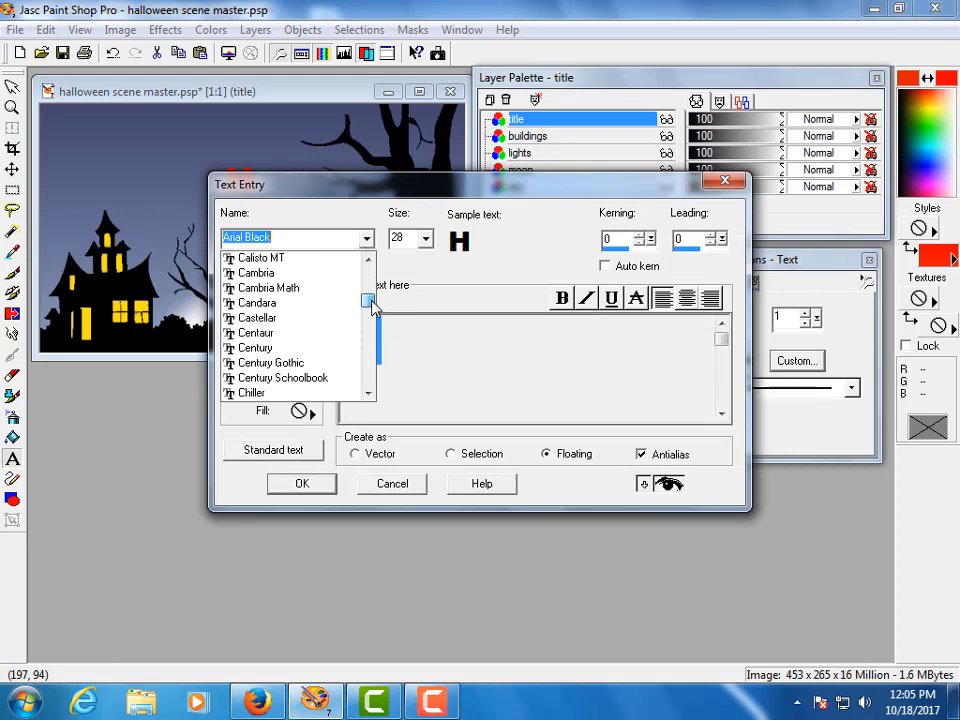
left_click(250, 392)
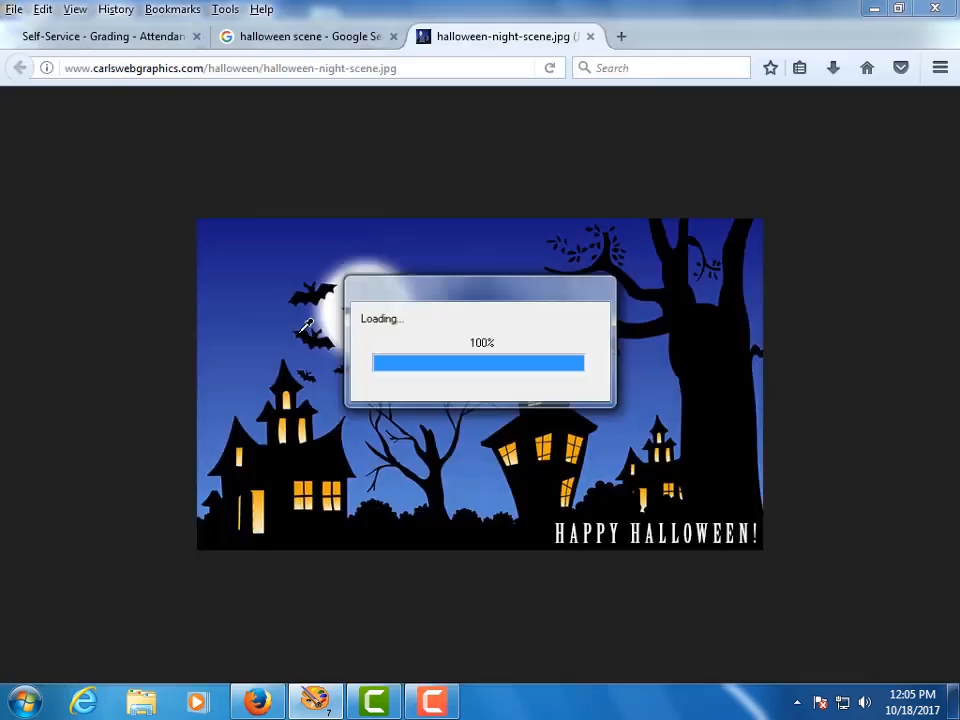
left_click(300, 334)
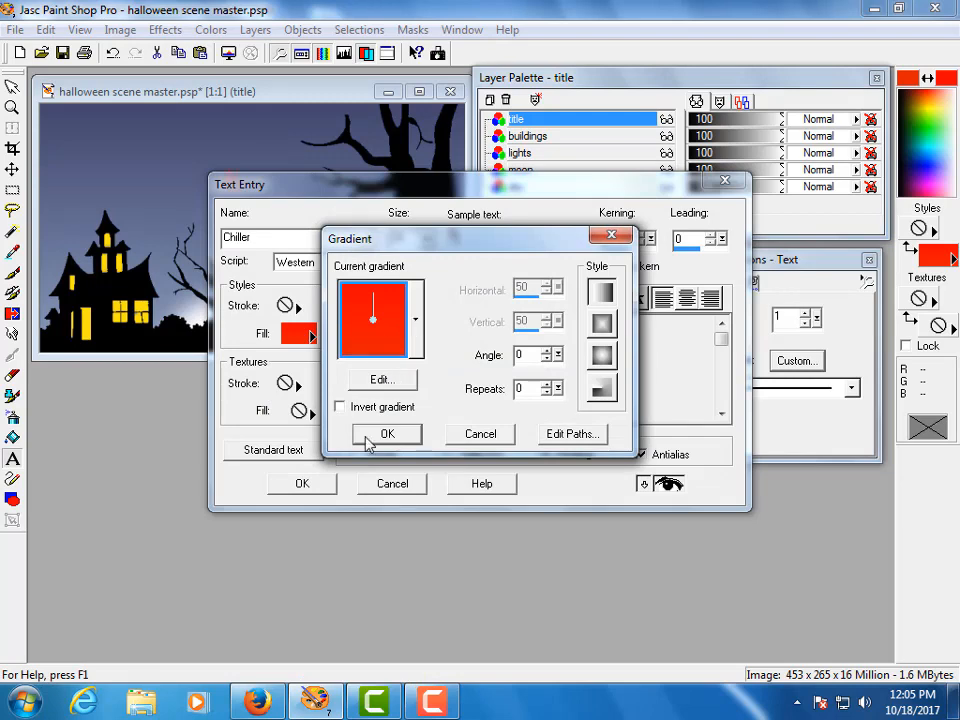
left_click(457, 441)
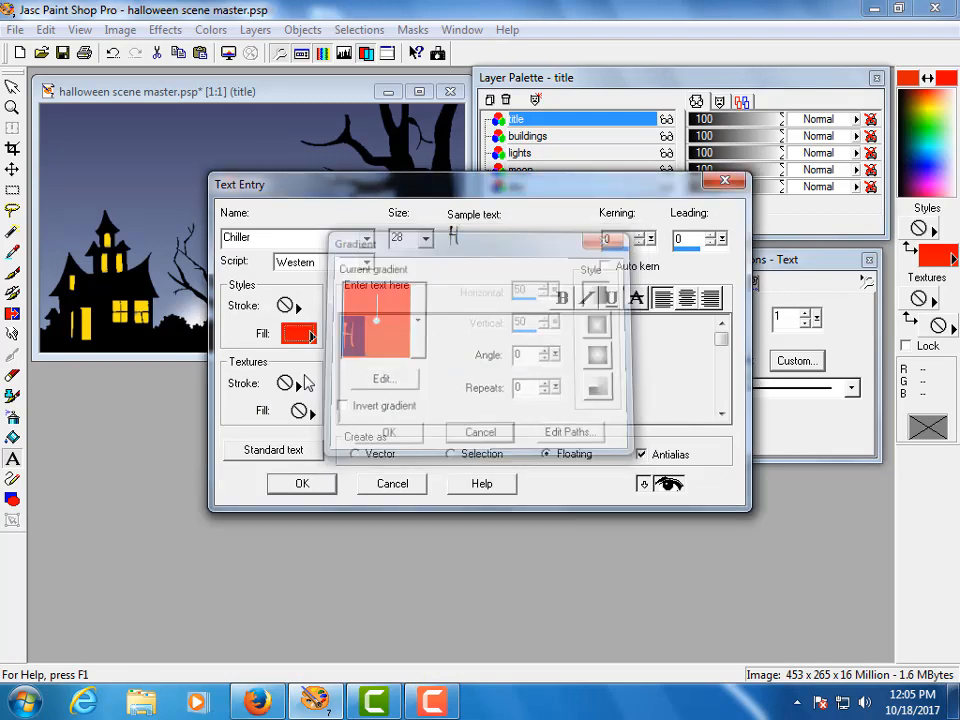
left_click(300, 334)
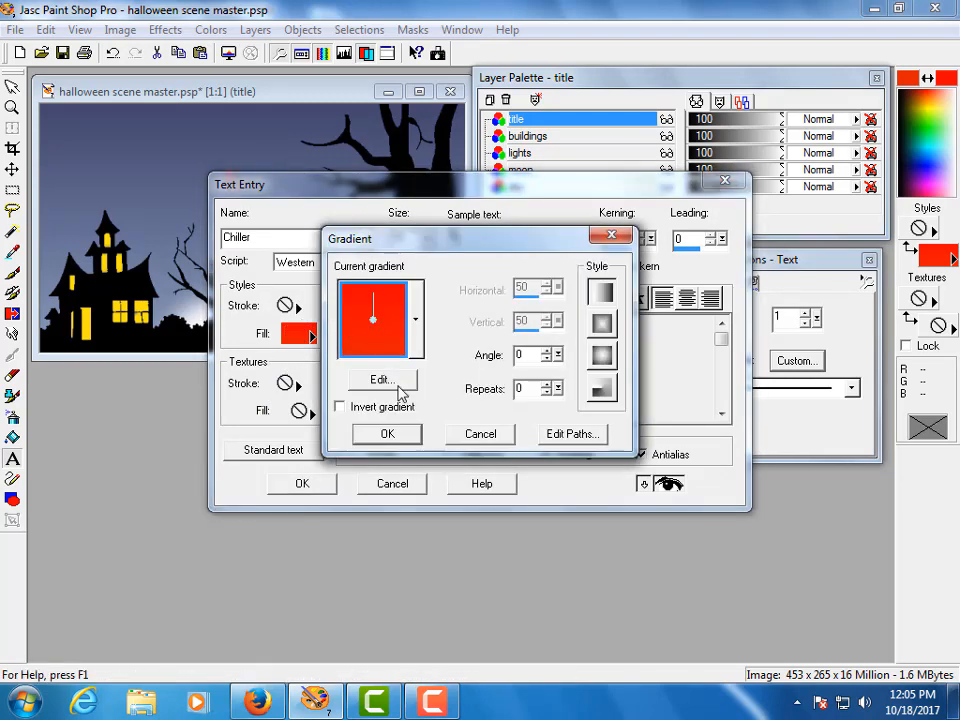
left_click(465, 434)
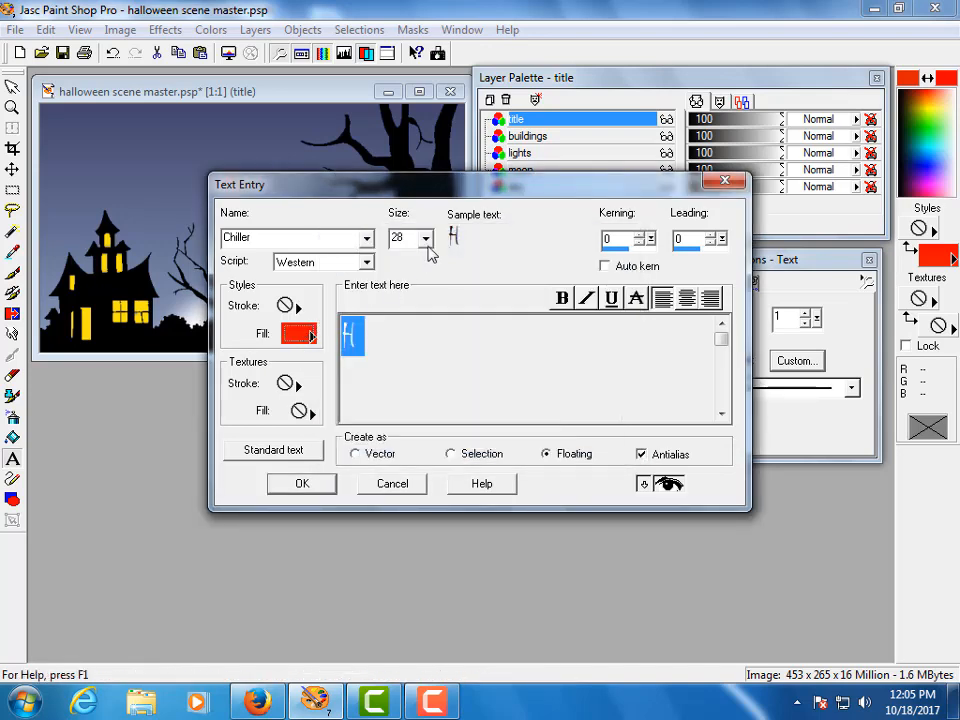
left_click_drag(449, 195, 466, 192)
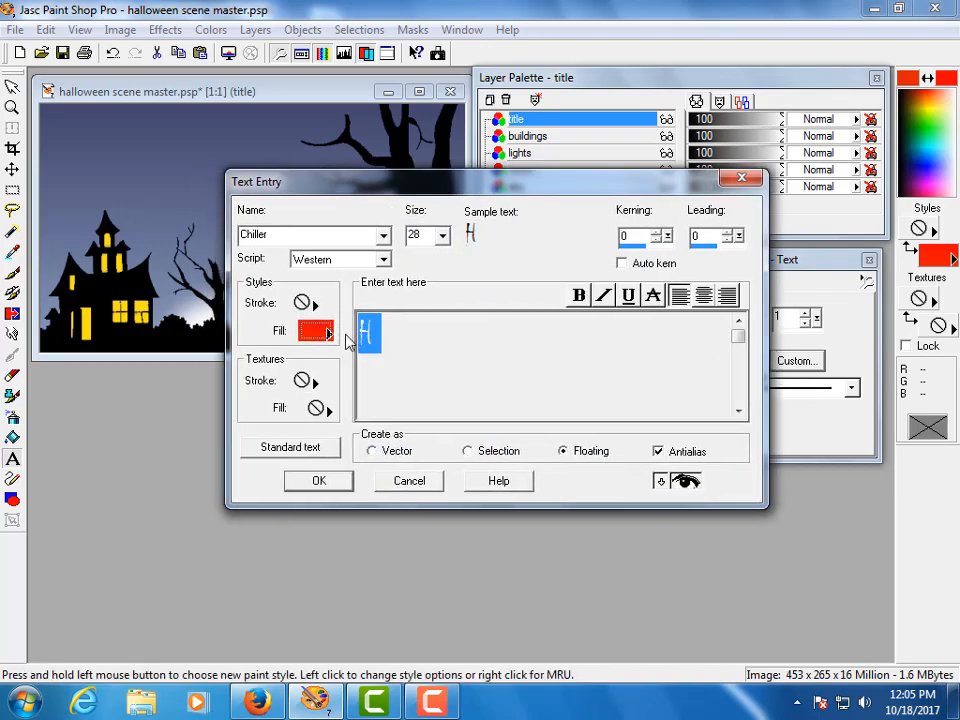
left_click(318, 328)
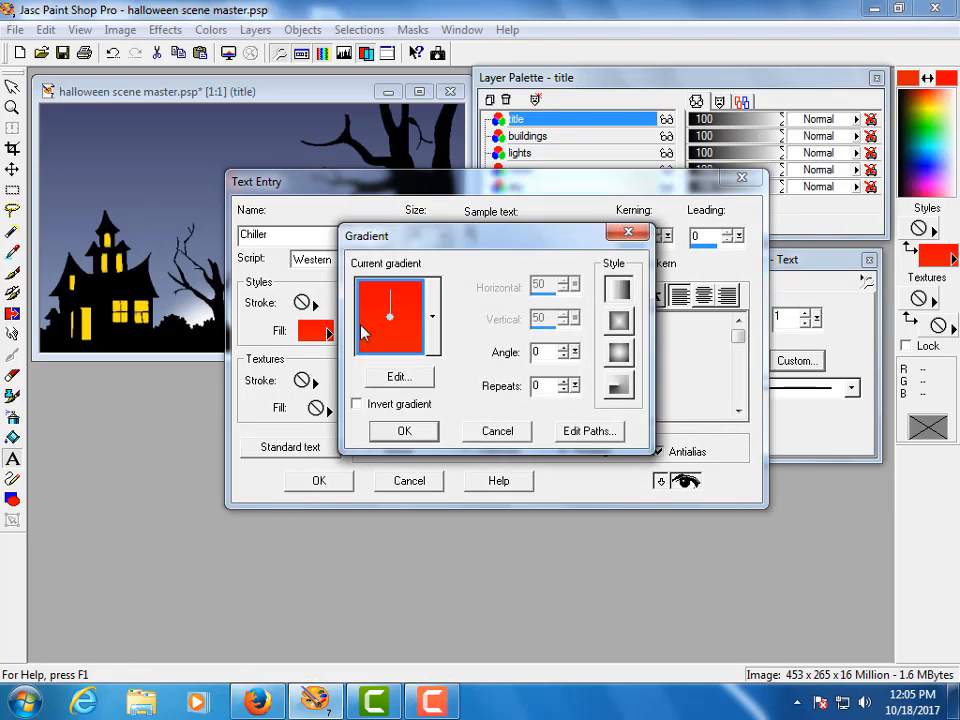
left_click(400, 335)
left_click(495, 432)
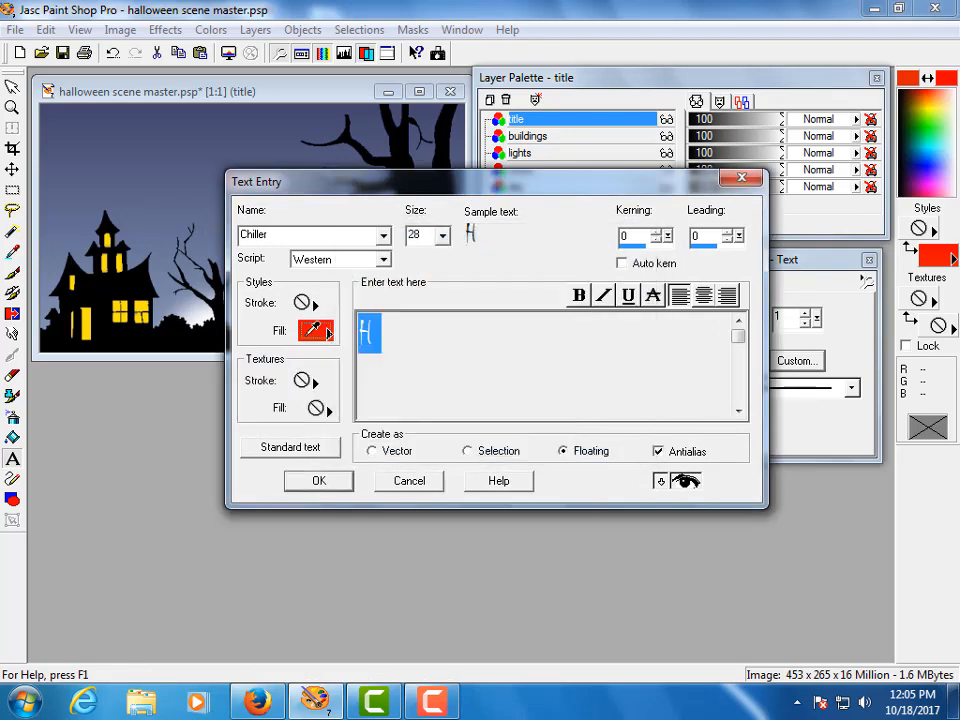
Switch the title text's fill style to a solid colour and set it to golden yellow #F4CB0C
left_click_drag(330, 333, 349, 333)
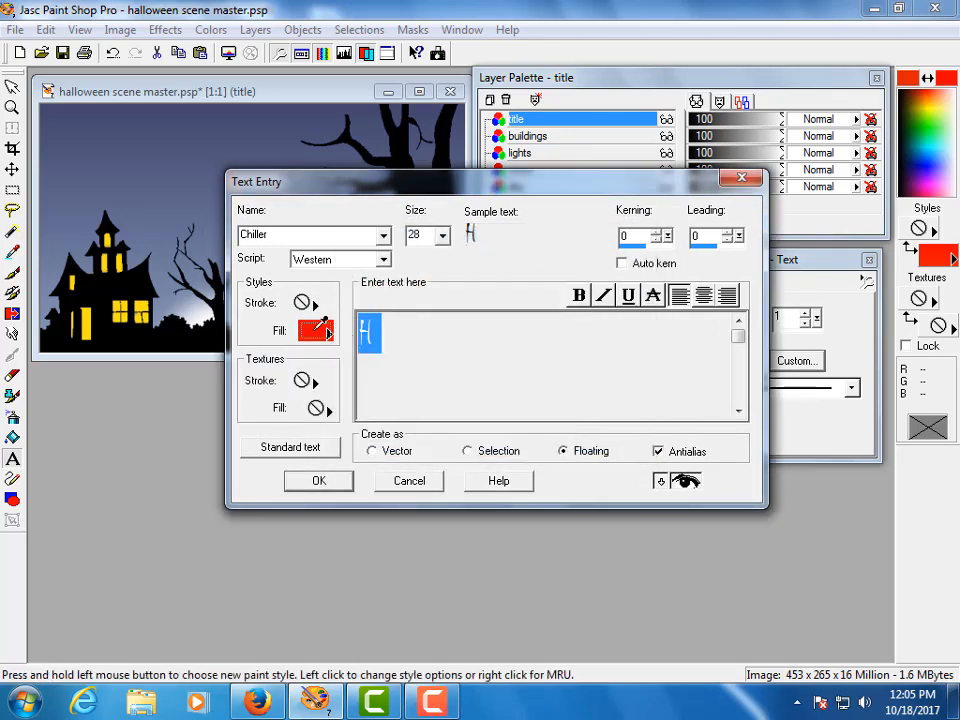
left_click(316, 330)
left_click(505, 189)
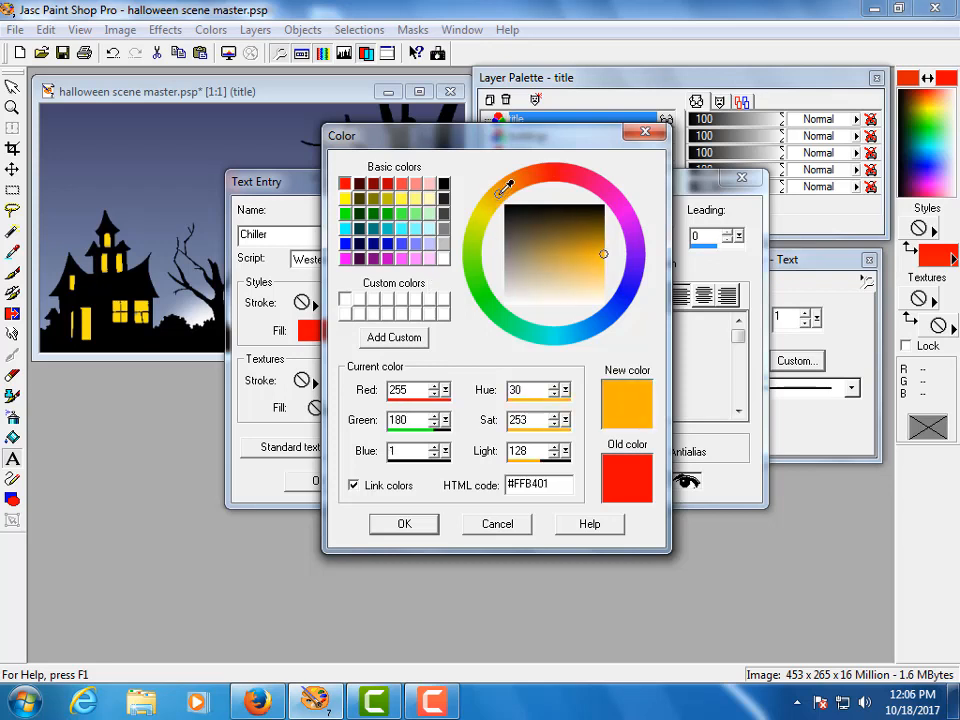
left_click_drag(505, 189, 491, 203)
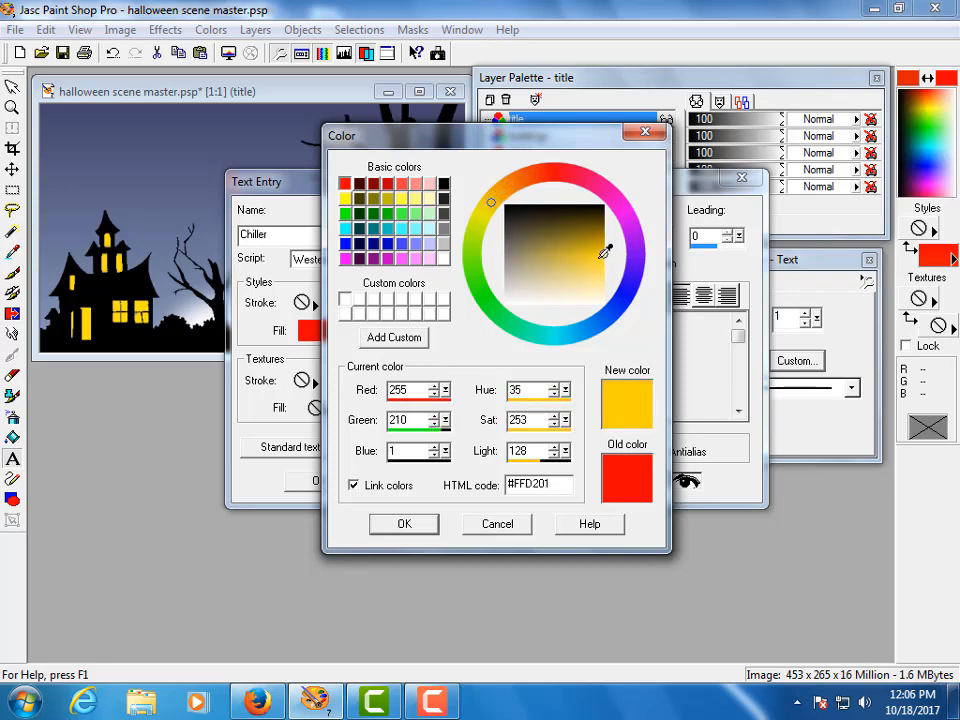
mouse_move(601, 254)
left_mouse_down()
mouse_move(580, 252)
mouse_move(597, 251)
left_mouse_up()
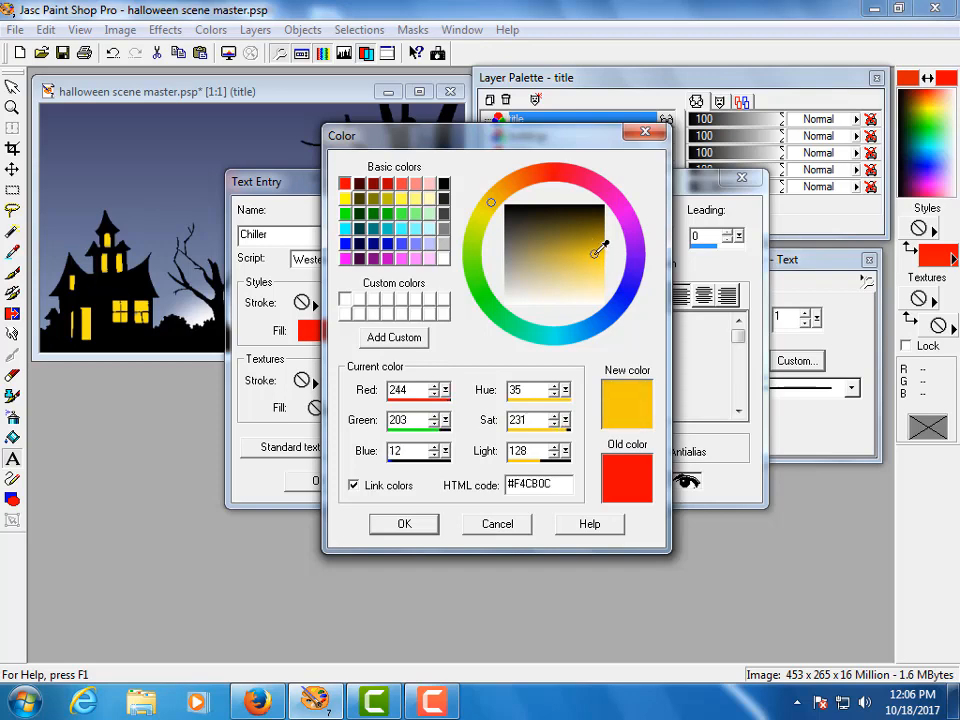
left_click(404, 524)
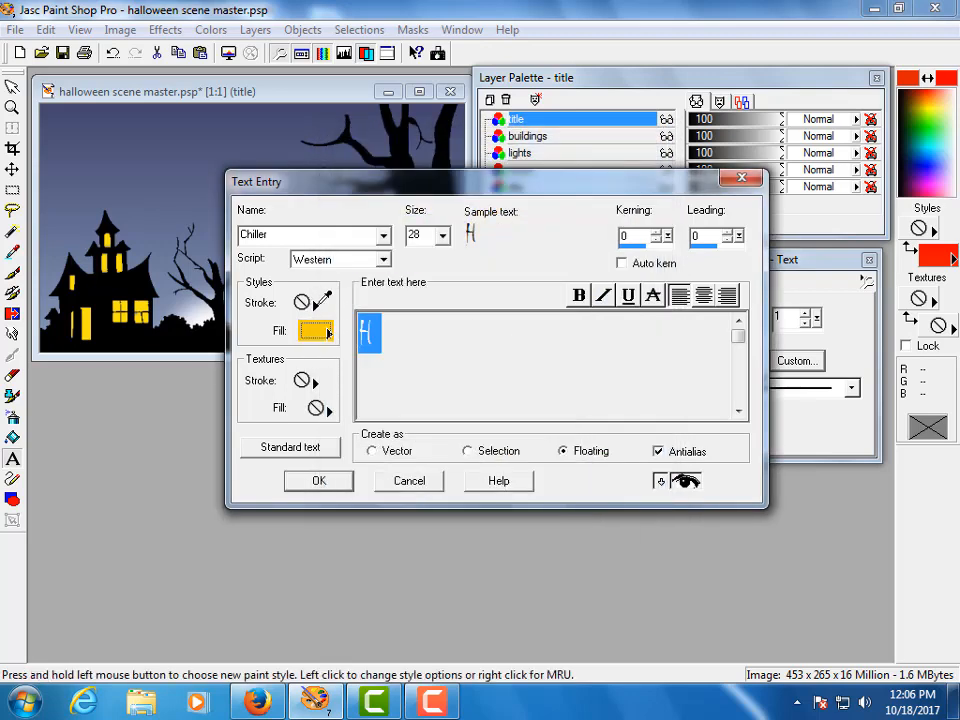
Give the title text a solid stroke in the basic bright yellow #FFFF40
left_click(316, 306)
left_click(335, 308)
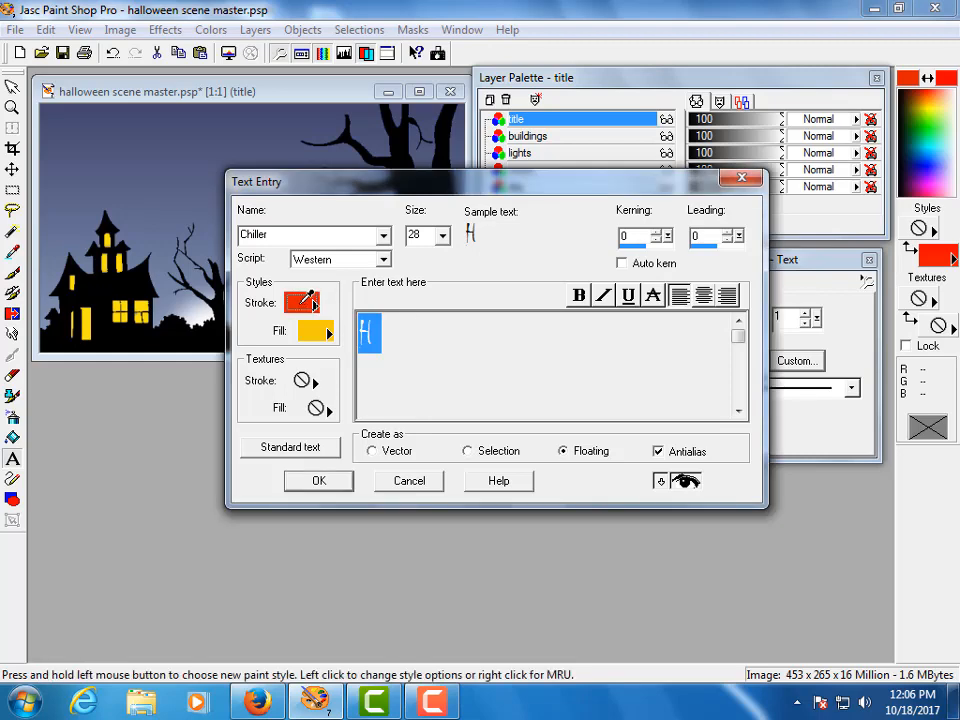
left_click(302, 302)
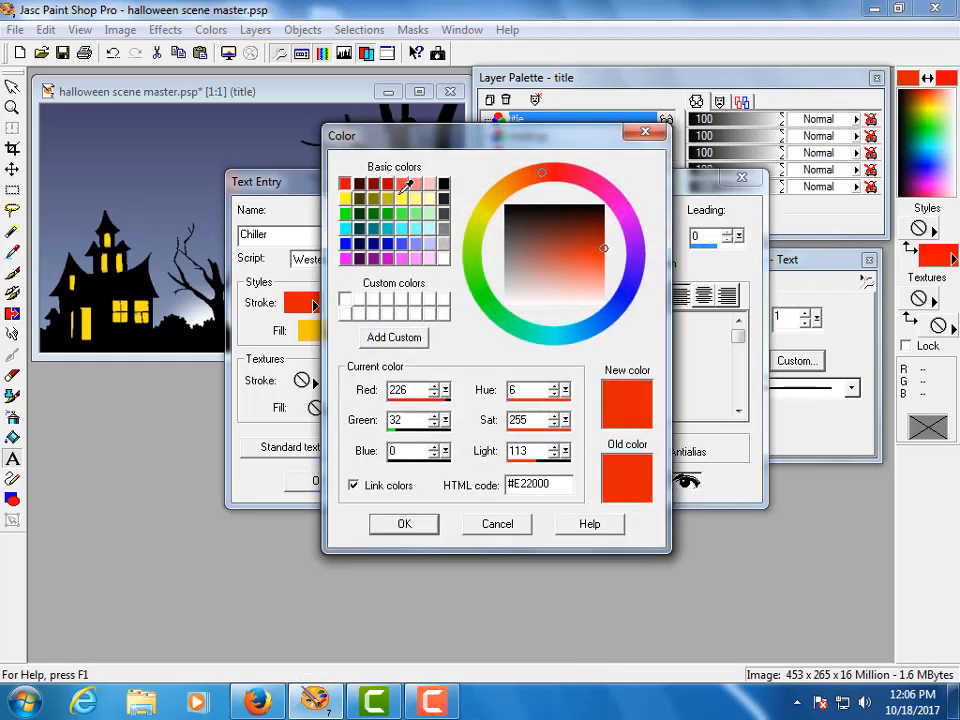
left_click(401, 197)
left_click(400, 523)
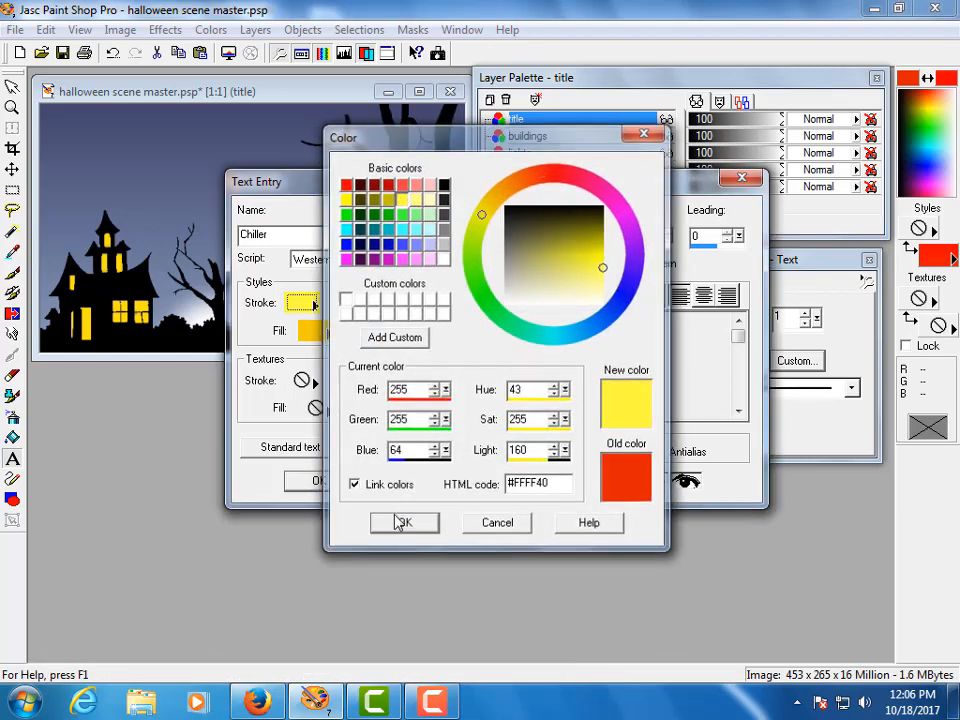
Set the title text to size 48 and make it bold
left_click(445, 234)
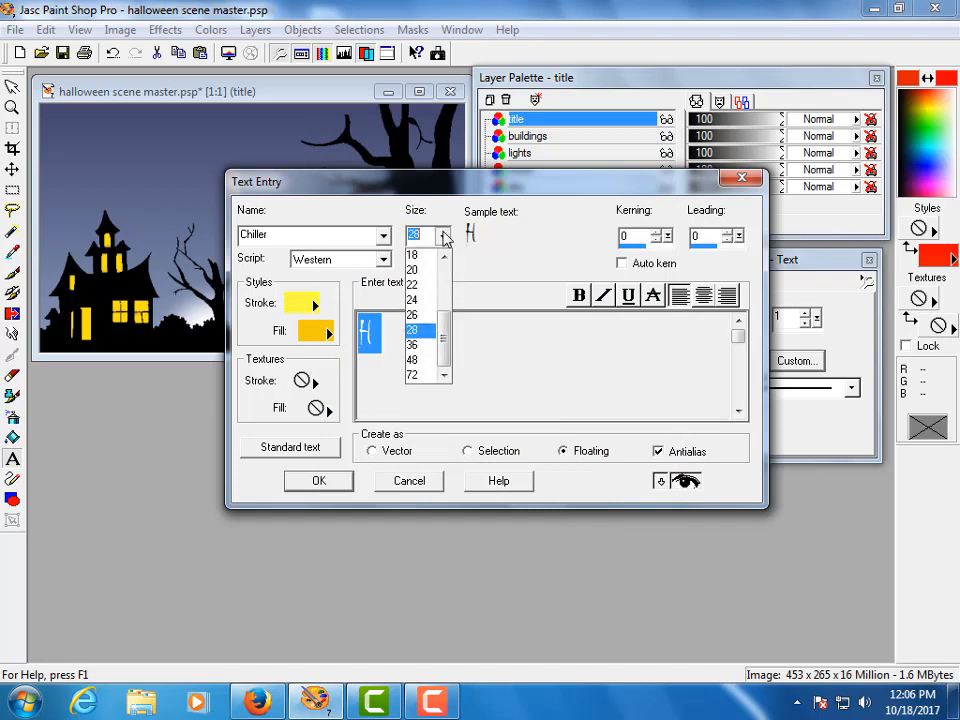
left_click(420, 358)
left_click(582, 298)
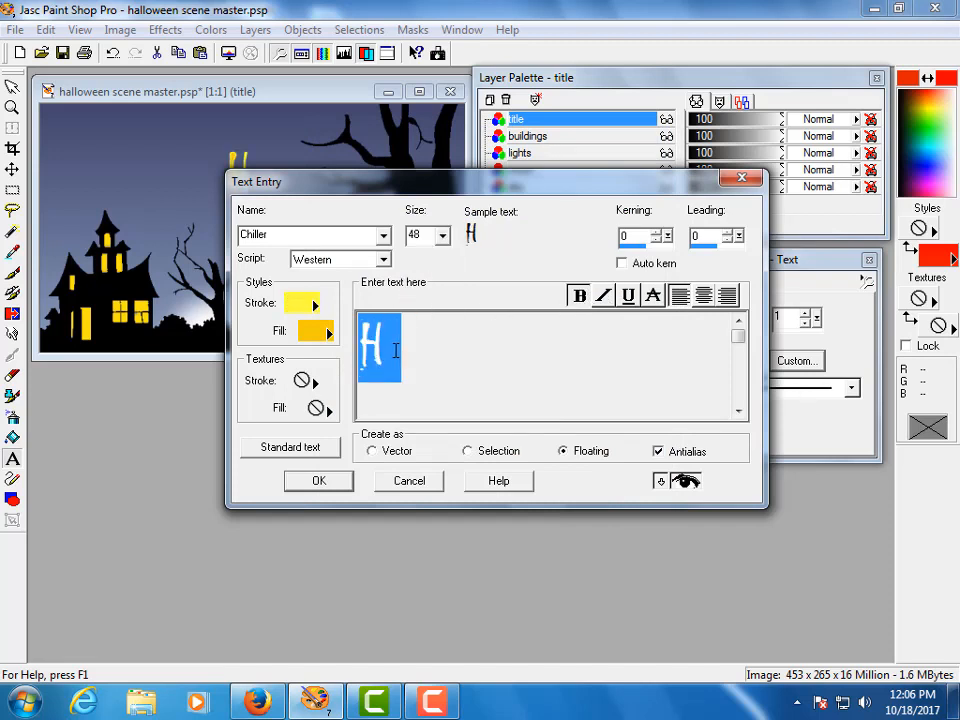
Enter Happy Halloween as the title text and place it in the image as floating text
left_click_drag(390, 356, 363, 350)
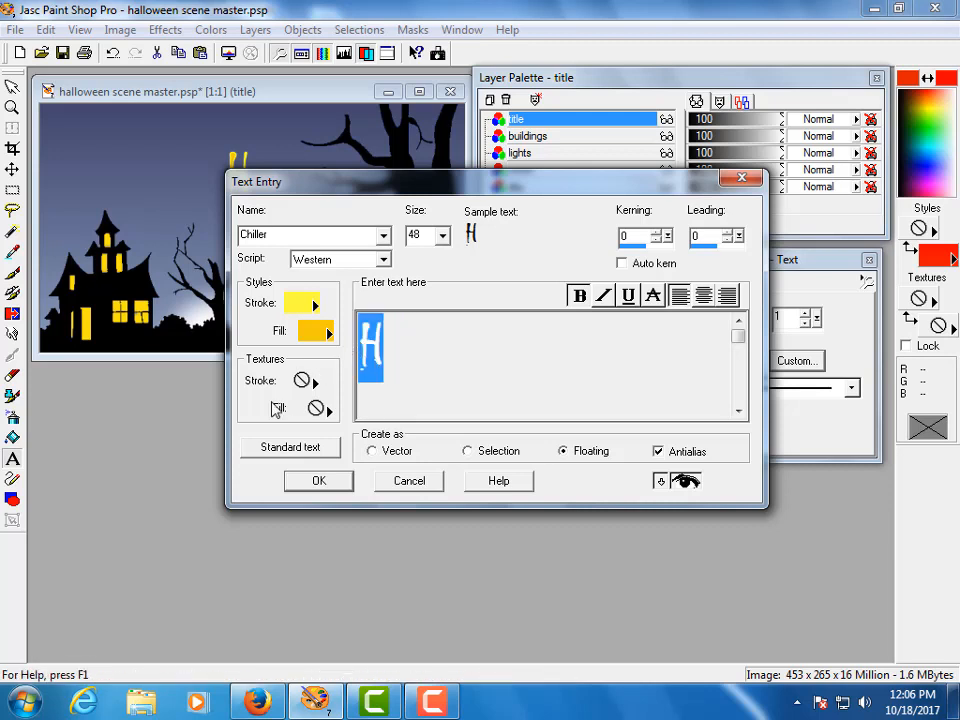
key("Right")
type("a")
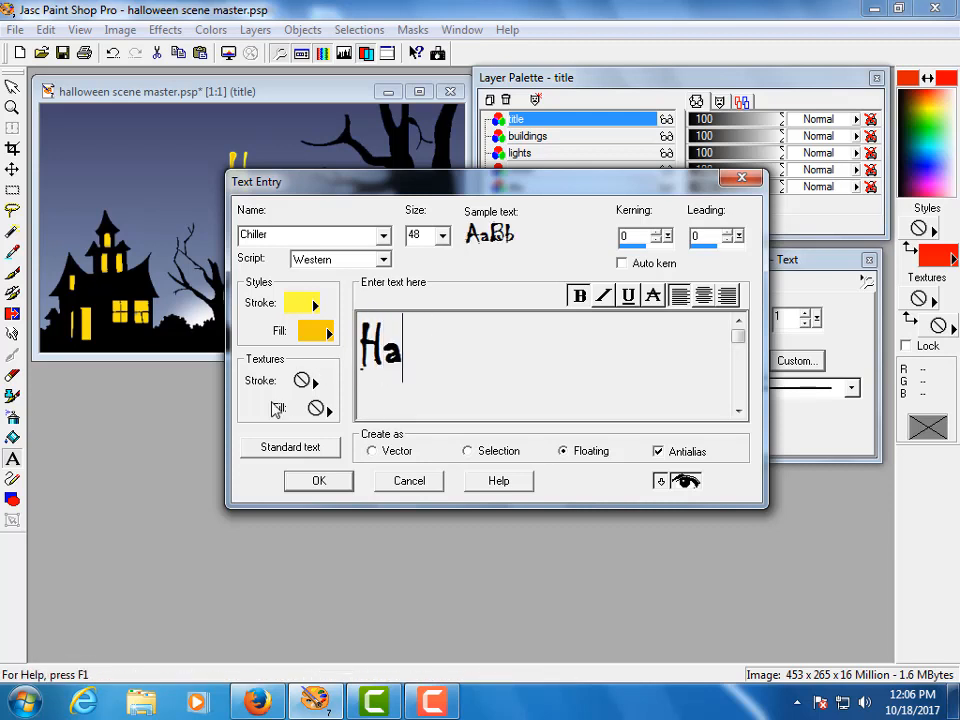
type("ppy Hallo")
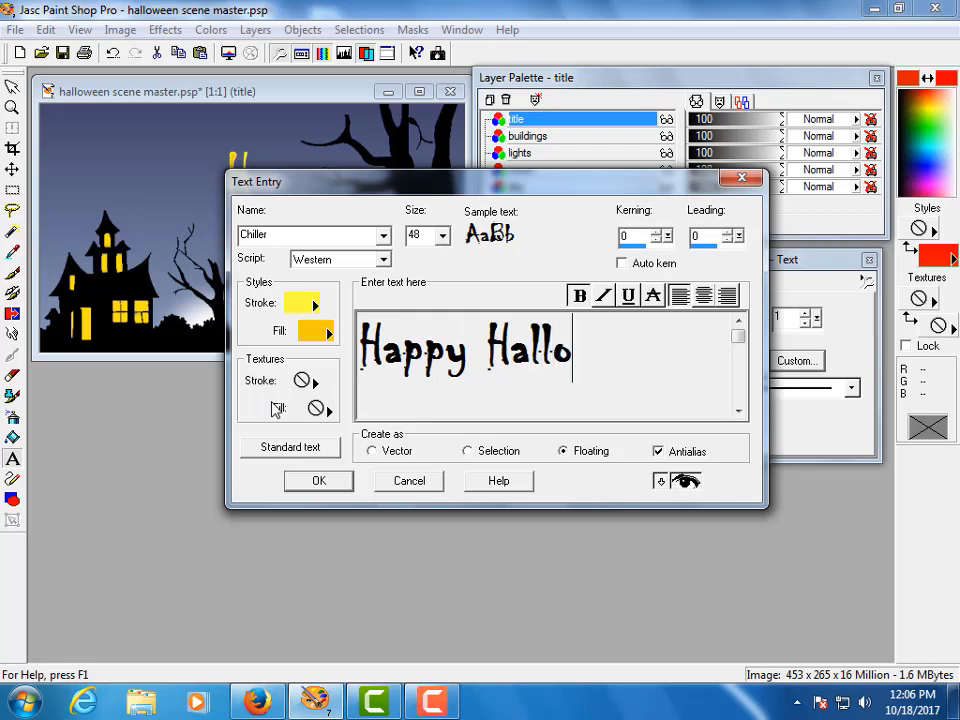
type("ween")
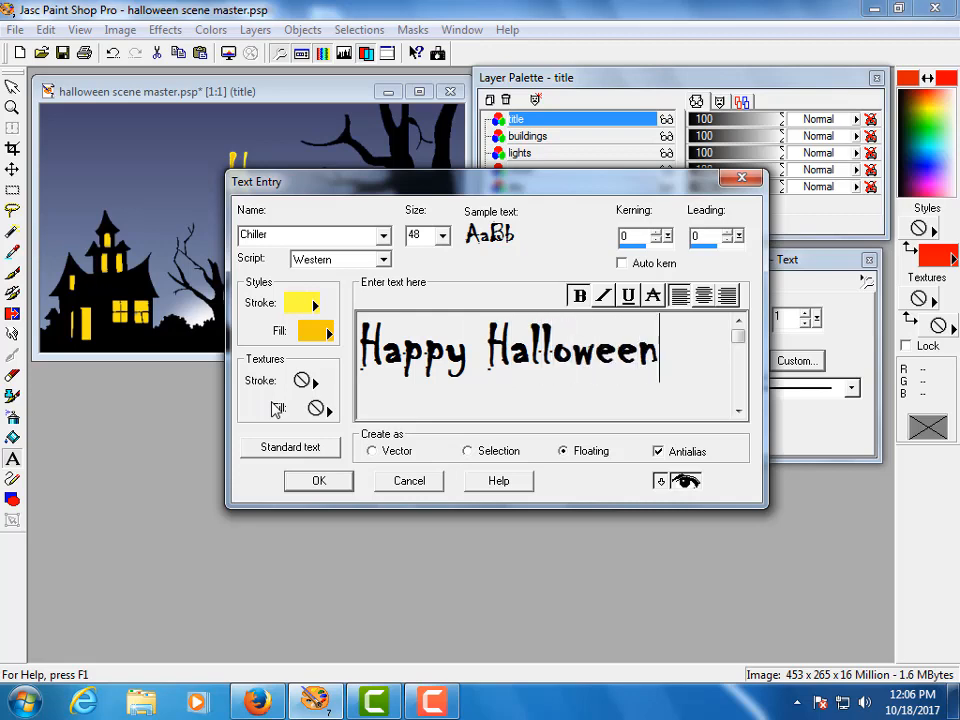
left_click_drag(447, 188, 508, 242)
left_click(381, 536)
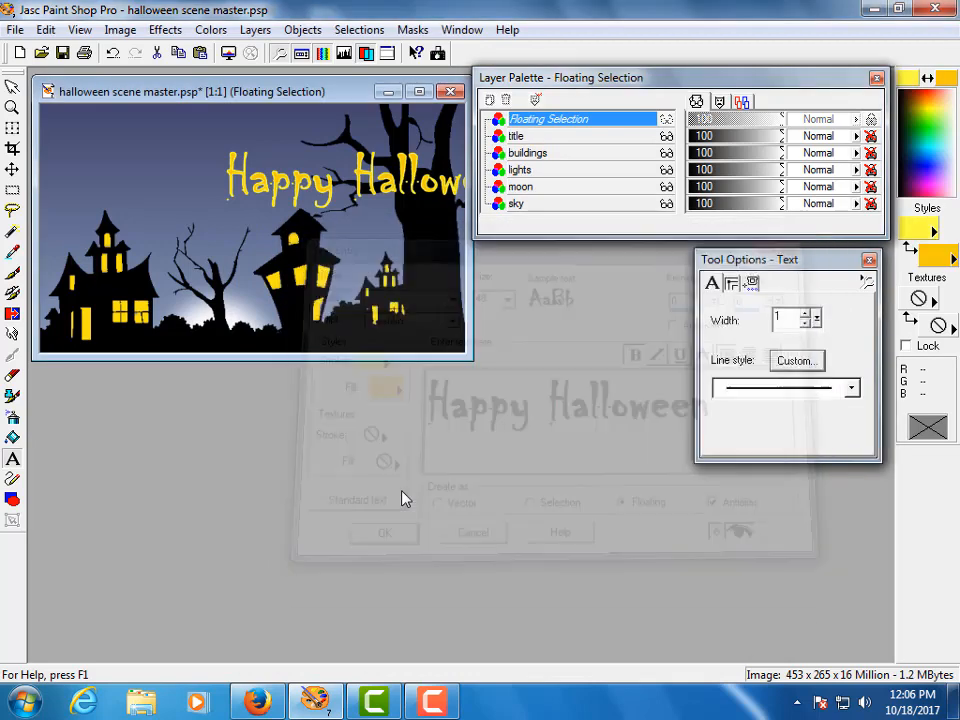
Start a Drop Shadow effect on the floating title and set the shadow colour to pale yellow #D9DA6E
mouse_move(537, 124)
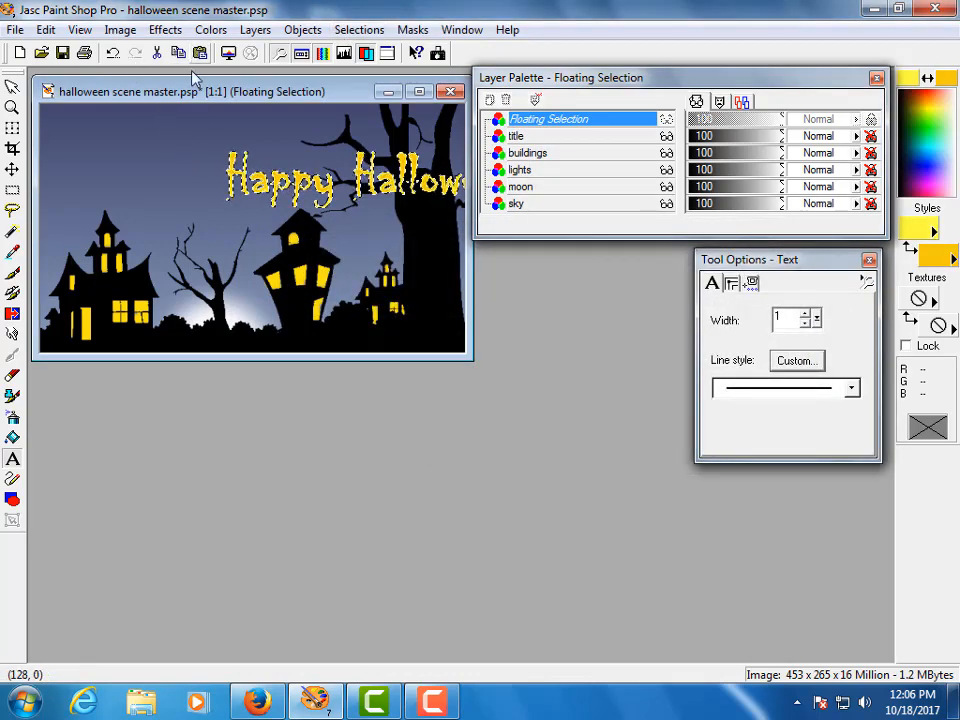
left_click(165, 30)
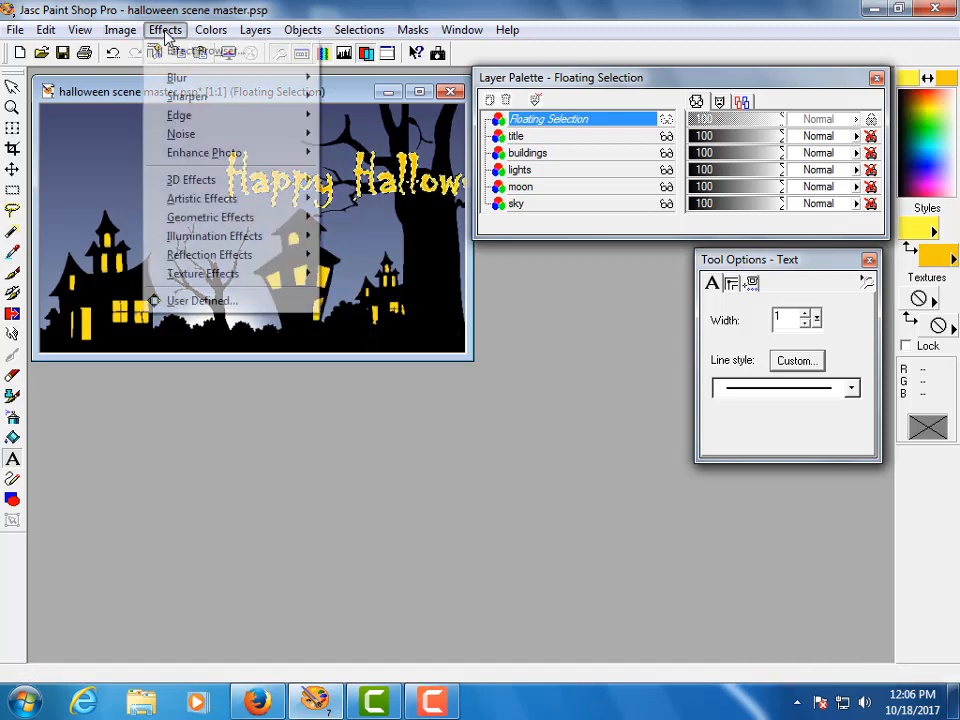
mouse_move(187, 181)
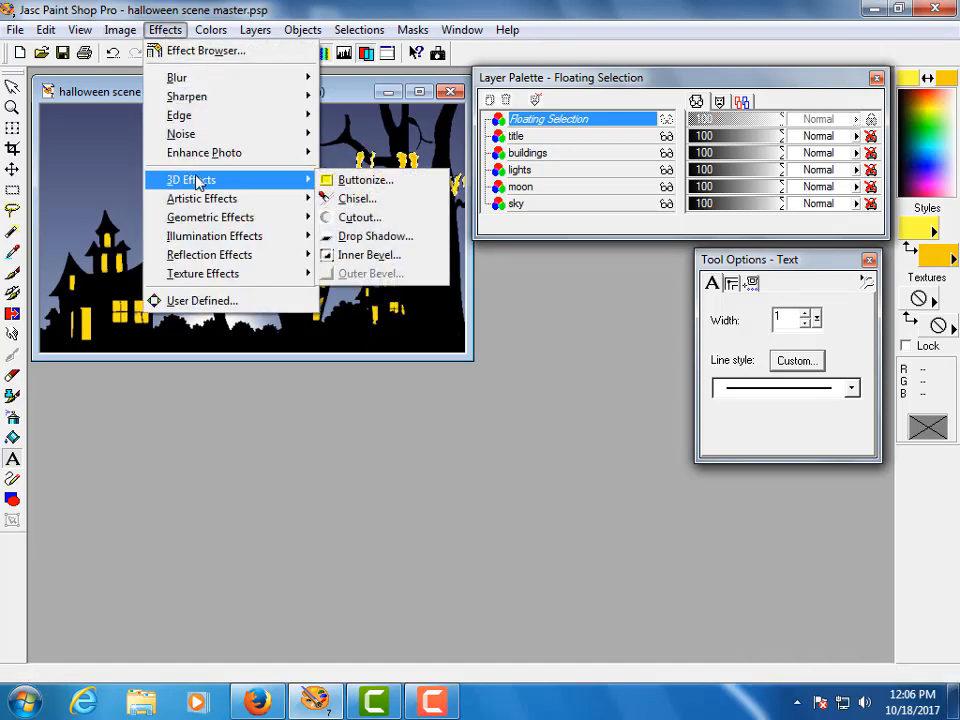
left_click(352, 237)
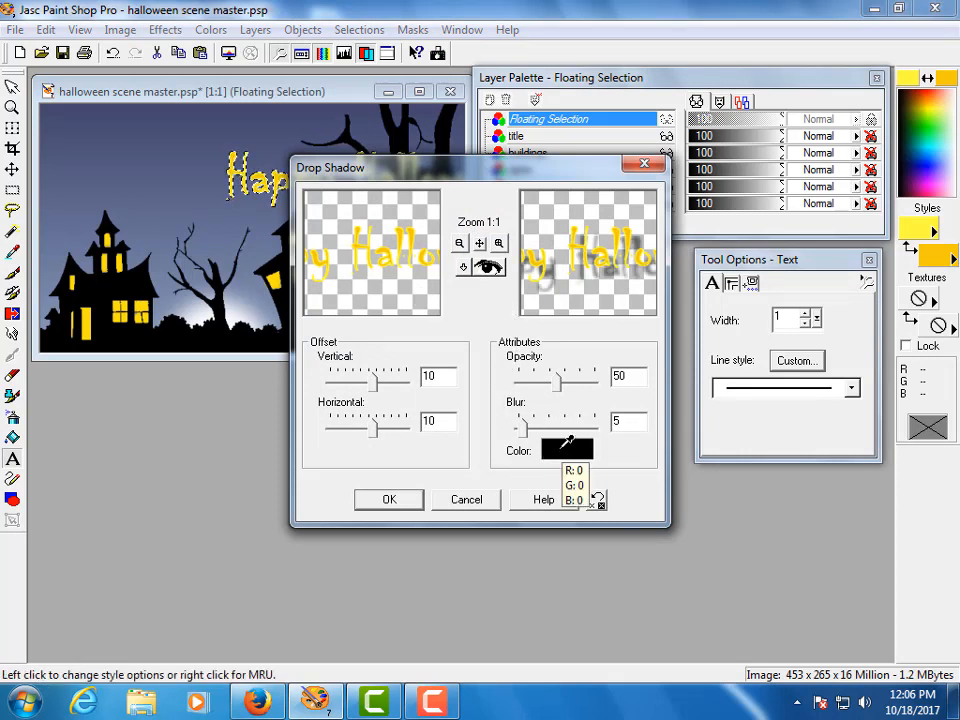
left_click(567, 446)
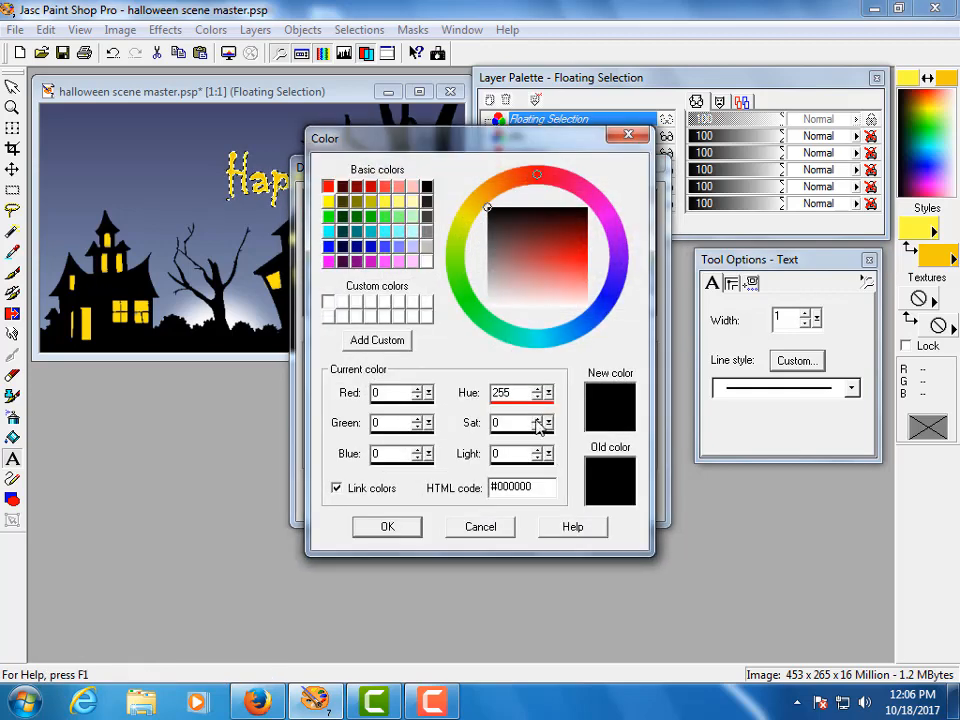
left_click(479, 209)
left_click_drag(541, 246, 545, 270)
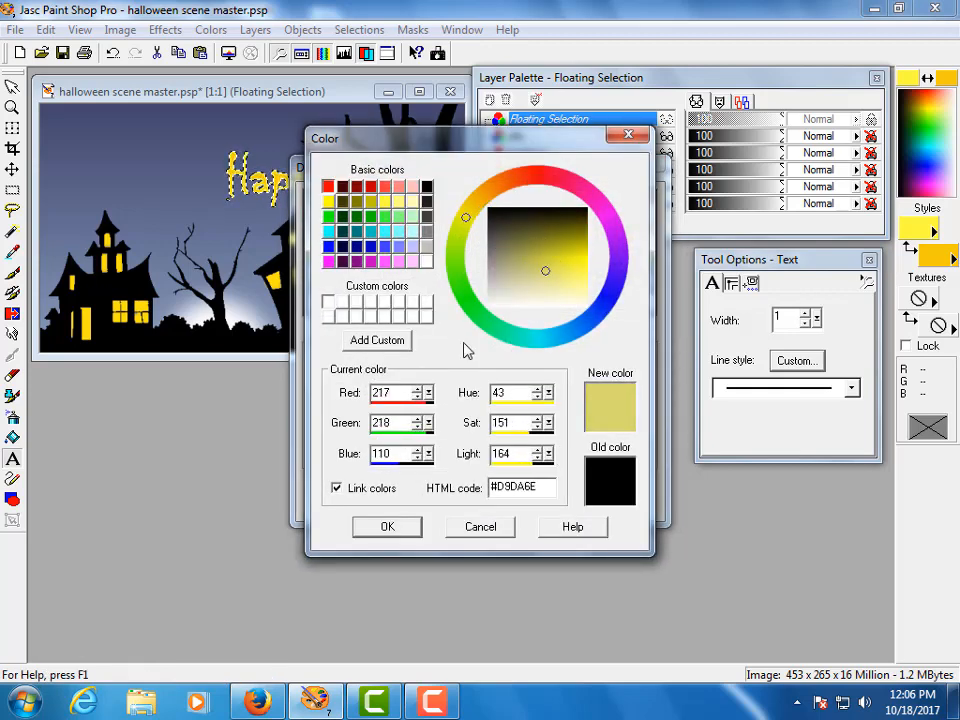
left_click(387, 526)
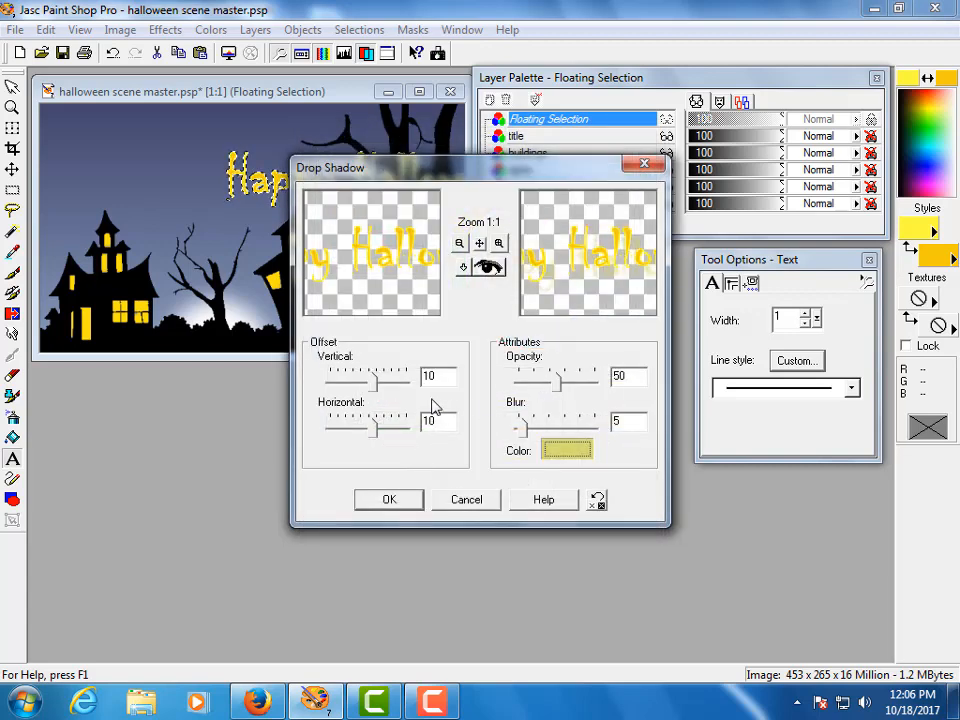
Set the shadow's vertical and horizontal offsets to 5, opacity to 76 and blur to 12.3, preview it on the image, and apply it
double_click(418, 376)
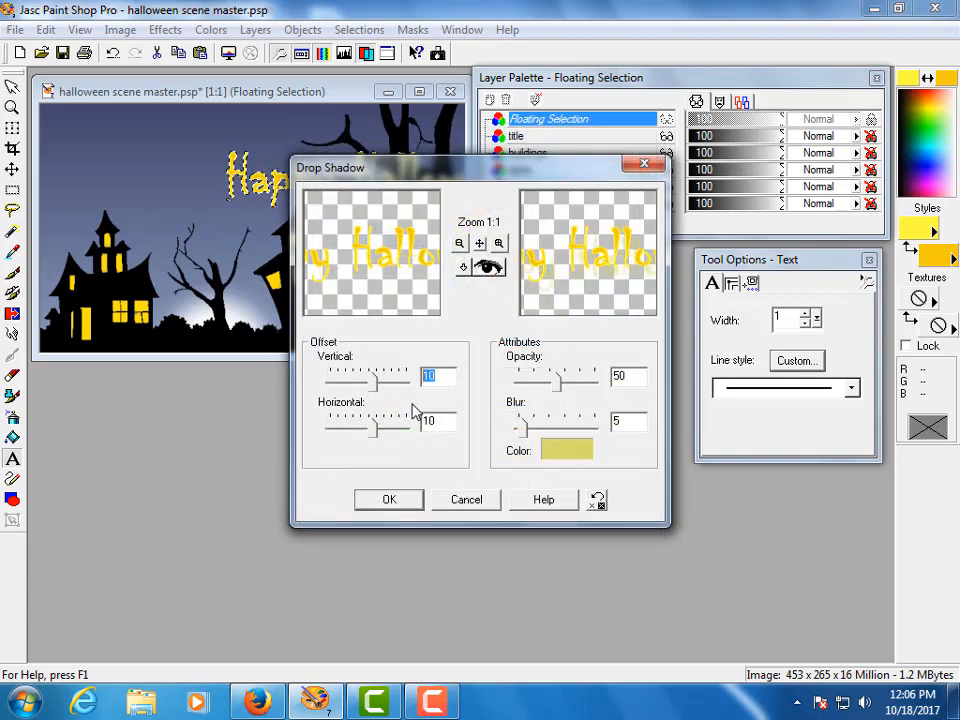
type("5")
double_click(428, 420)
type("5")
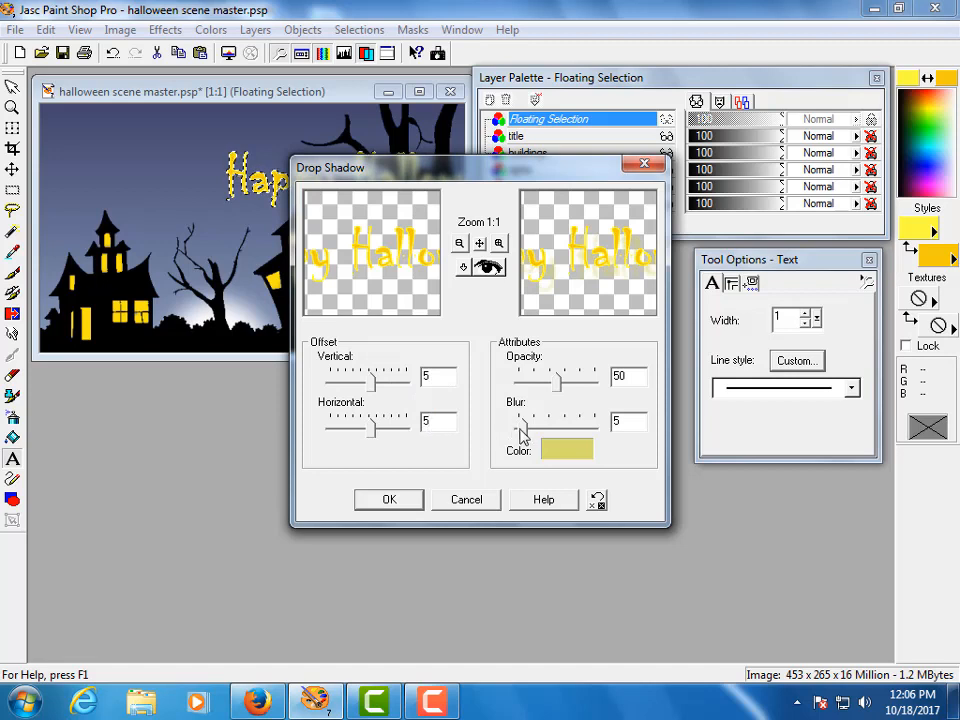
left_click_drag(555, 390, 578, 388)
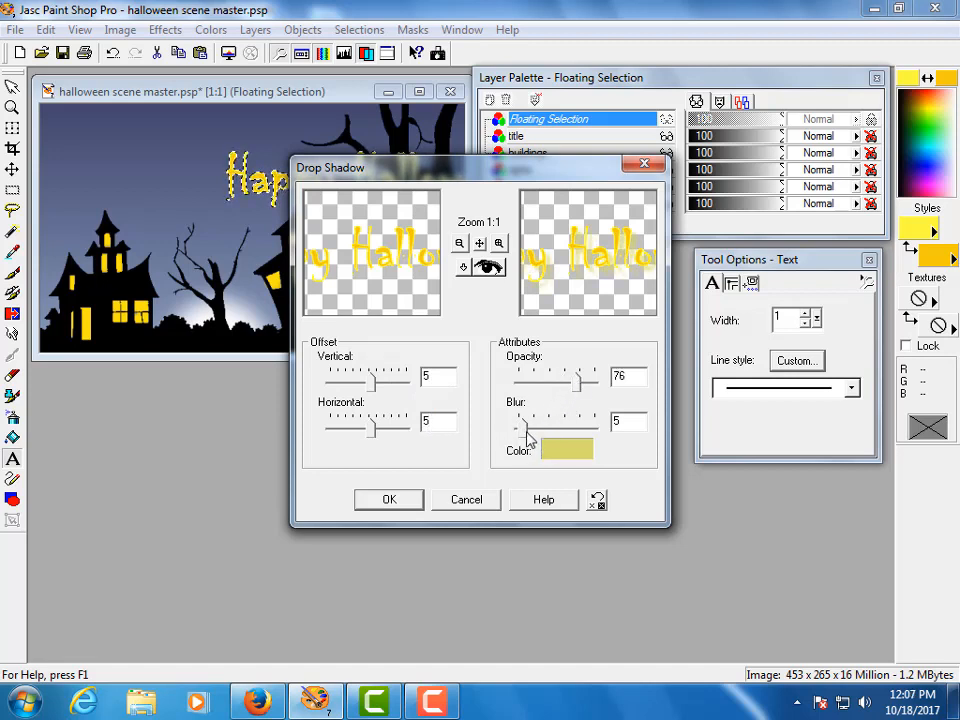
left_click_drag(526, 435, 532, 428)
left_click_drag(484, 167, 480, 238)
left_click(483, 342)
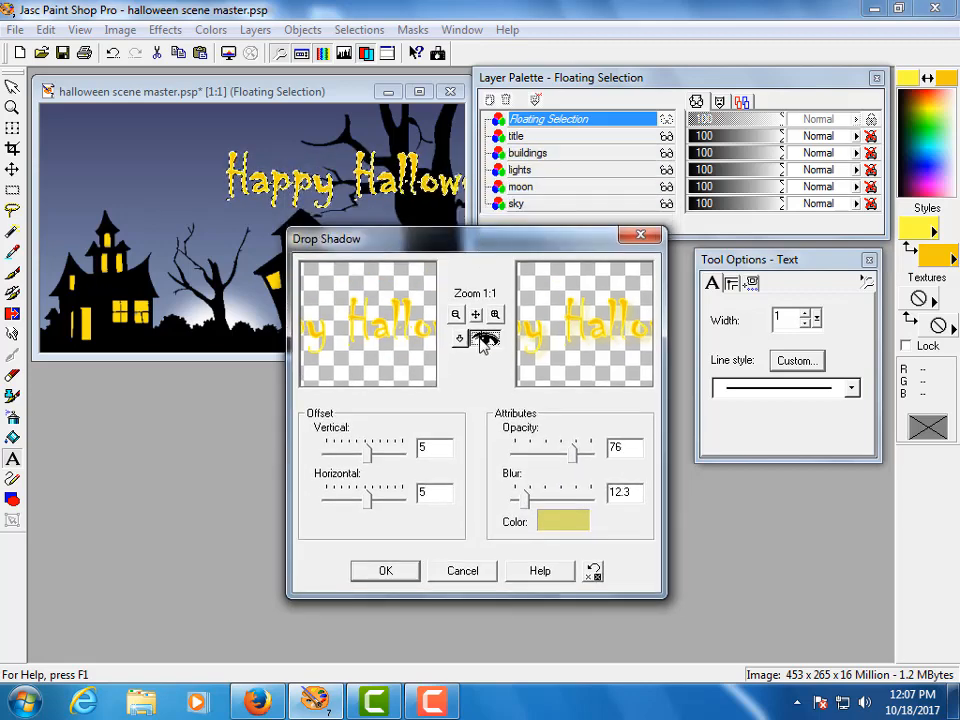
left_click(398, 572)
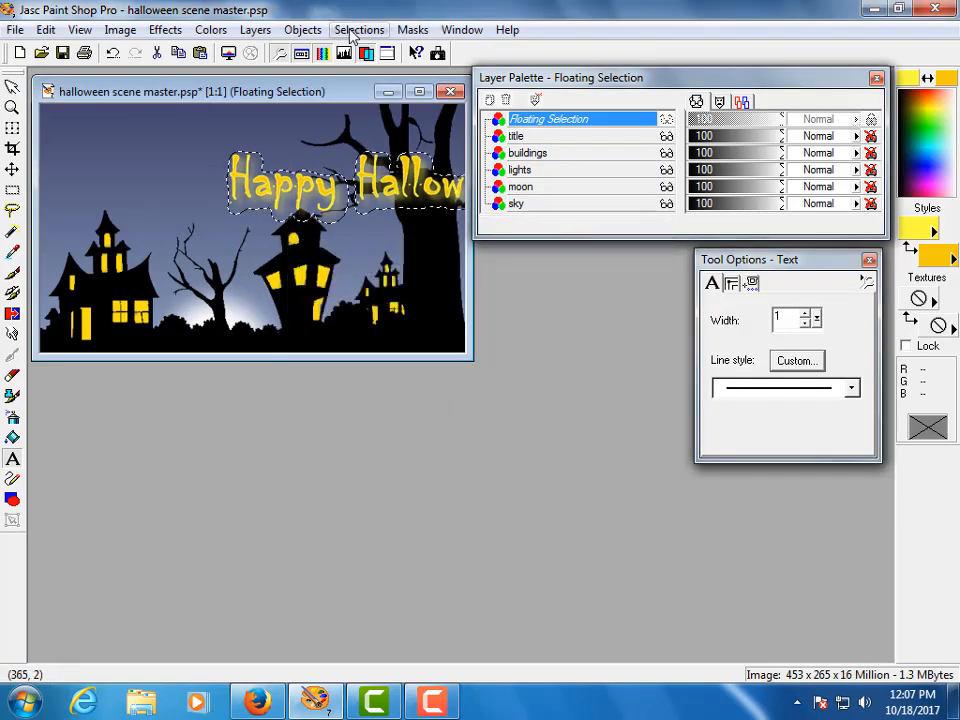
Deselect the floating title and try to move the title layer so the full text fits over the sky
left_click(354, 31)
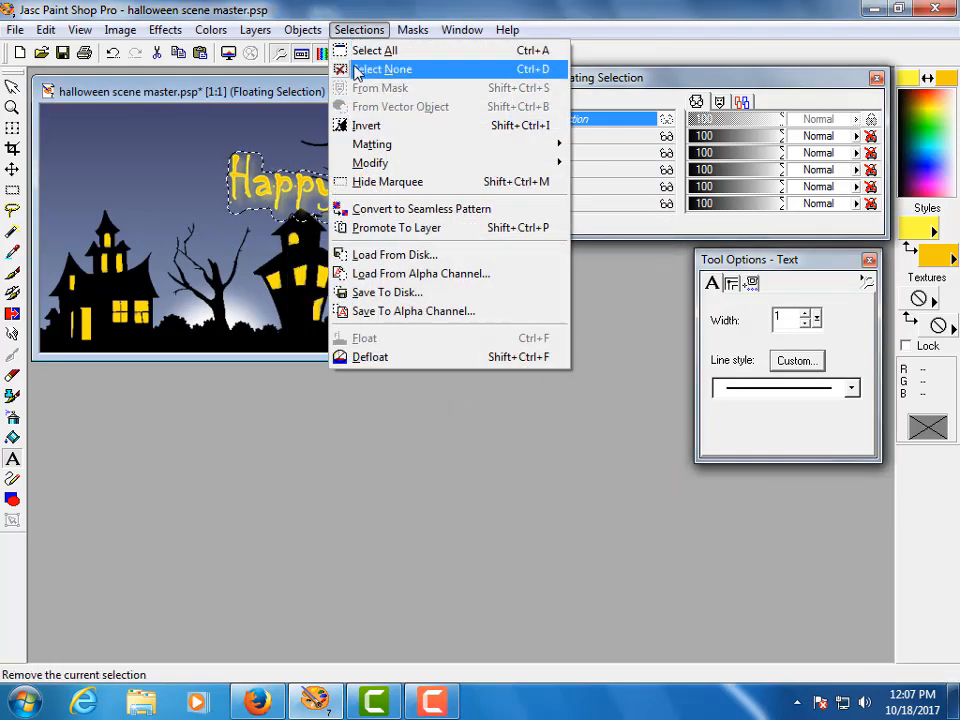
left_click(352, 69)
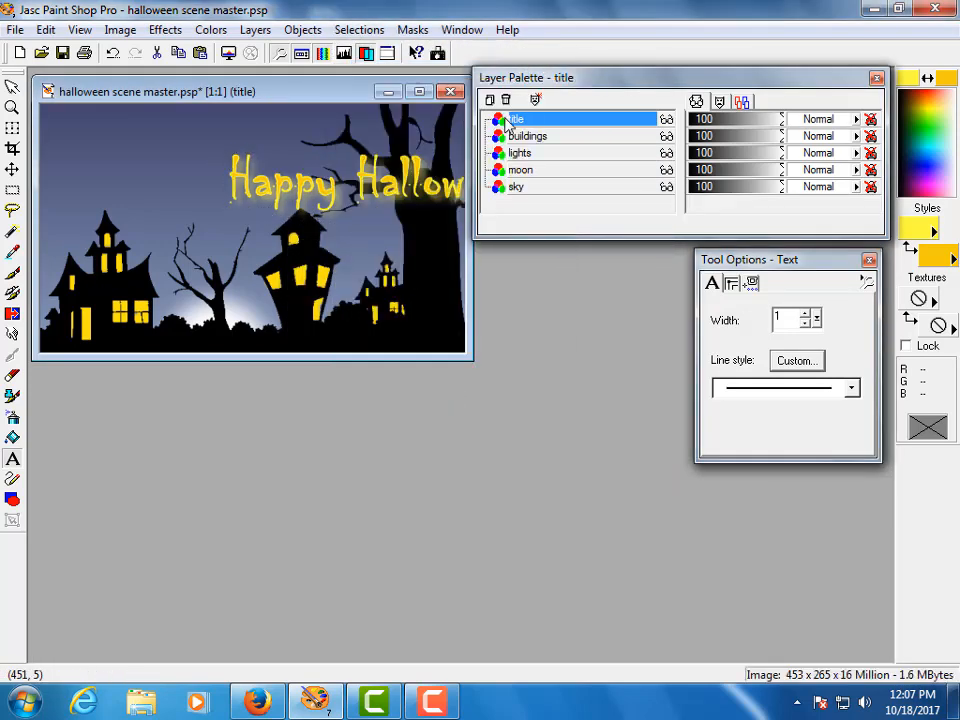
left_click(12, 169)
left_click_drag(283, 180, 172, 185)
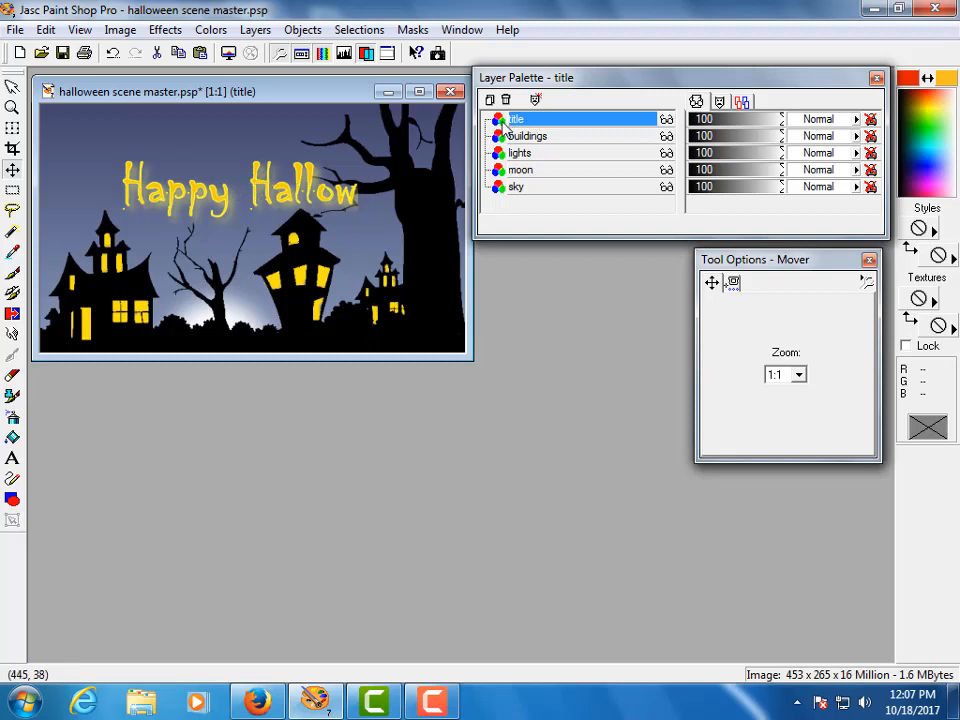
left_click_drag(341, 196, 290, 197)
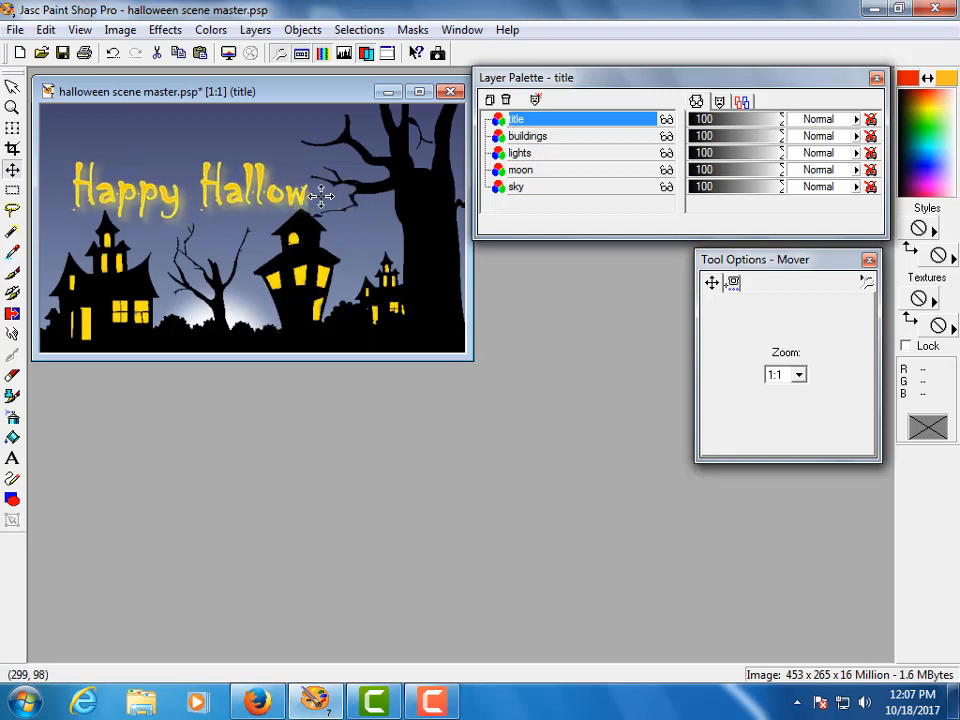
Undo the title's moves, deselection, drop shadow and placement so the title layer is empty again
key("ctrl+z")
key("ctrl+z")
key("ctrl+z")
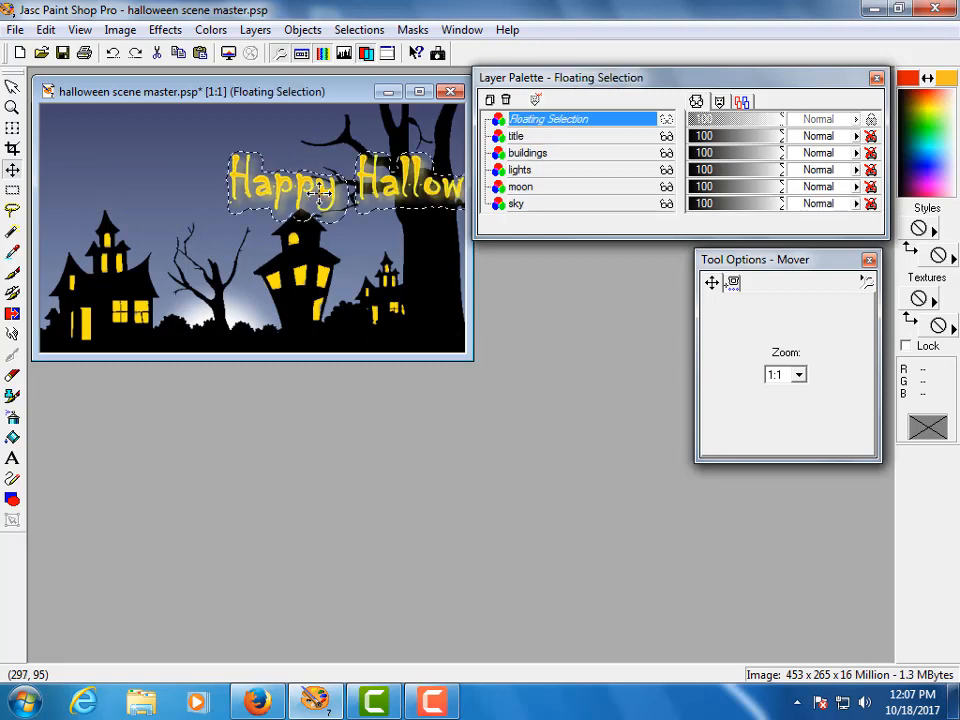
key("ctrl+z")
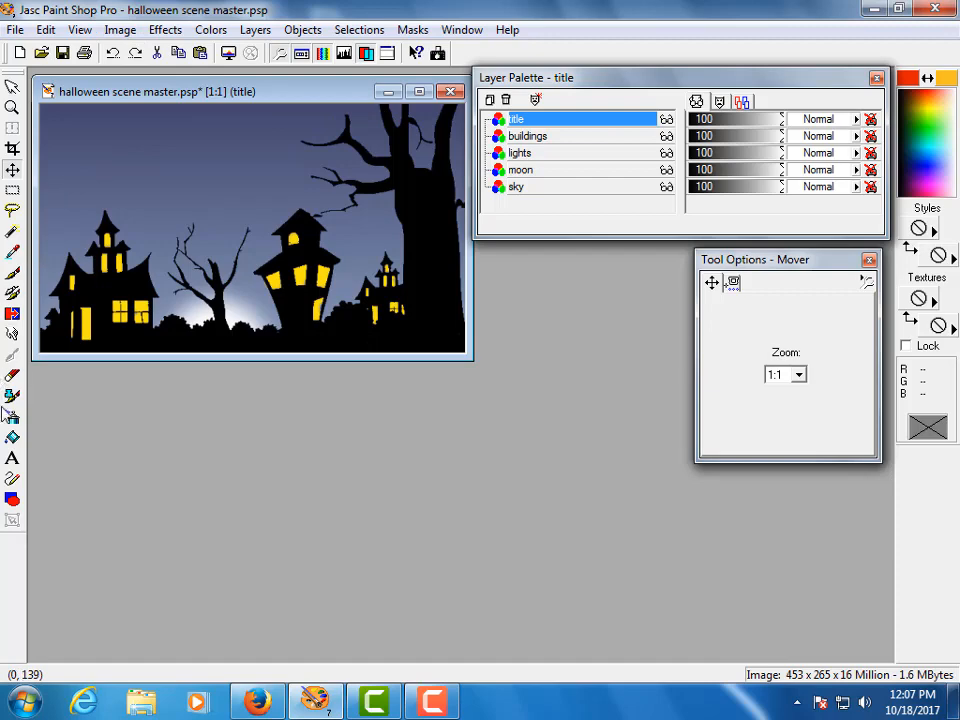
Place the bold Chiller size 48 Happy Halloween text as floating text and move it fully into the sky above the houses
left_click(12, 458)
left_click(260, 162)
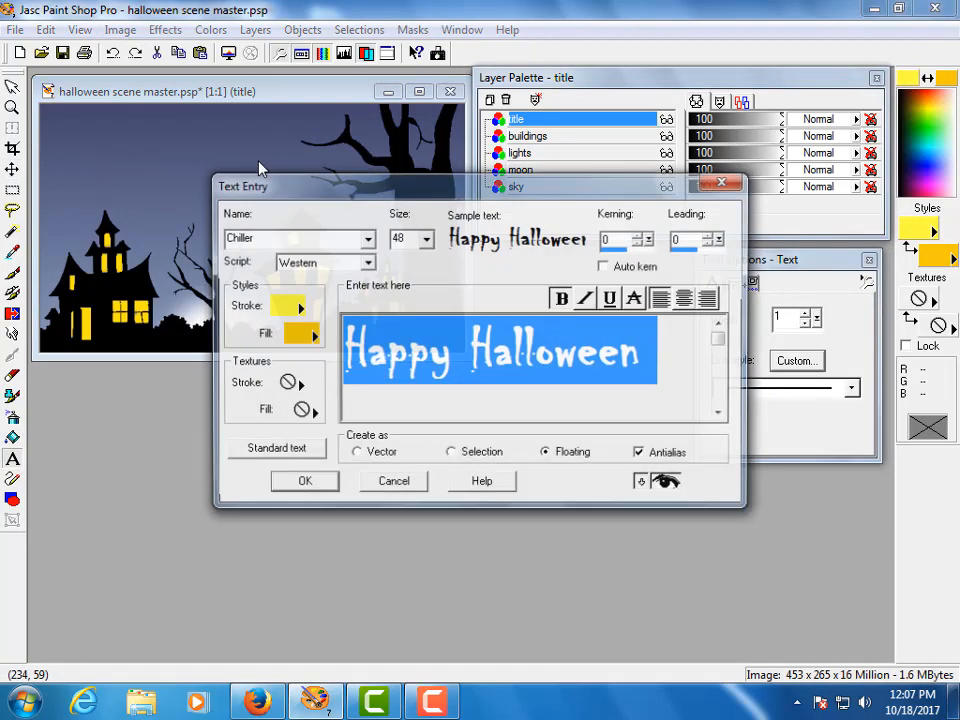
left_click(306, 484)
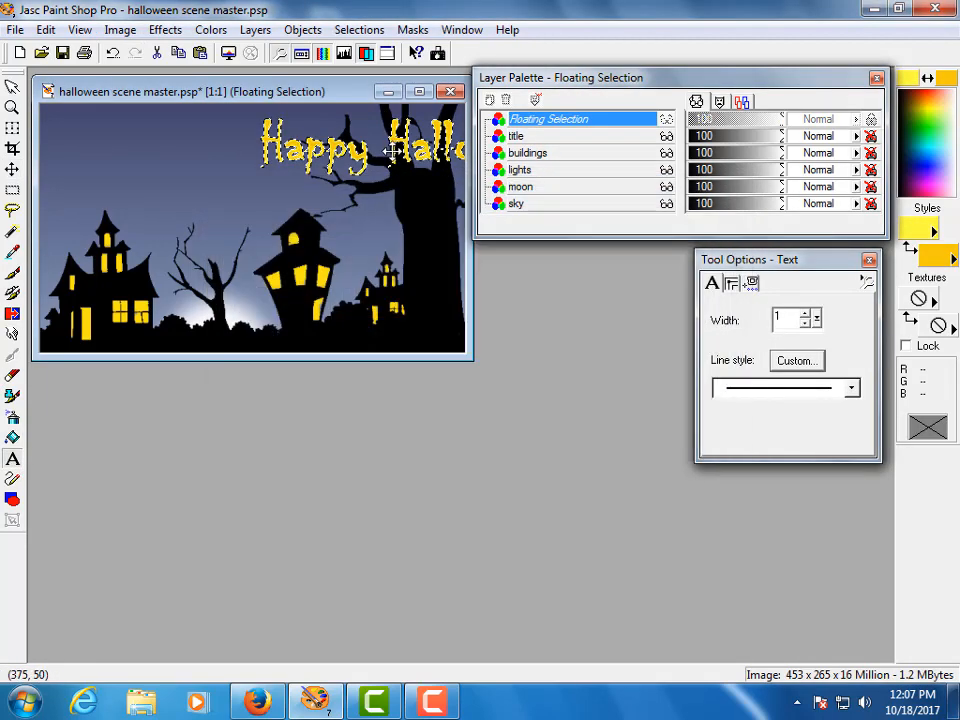
left_click_drag(383, 143, 236, 179)
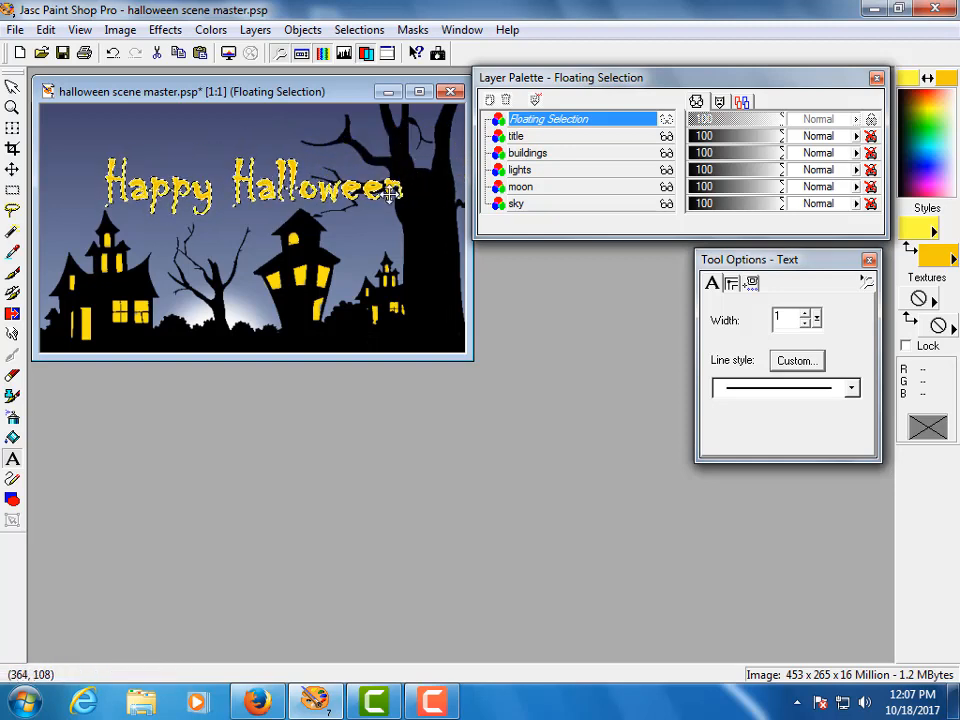
mouse_move(325, 186)
left_mouse_down()
mouse_move(441, 193)
mouse_move(310, 192)
left_mouse_up()
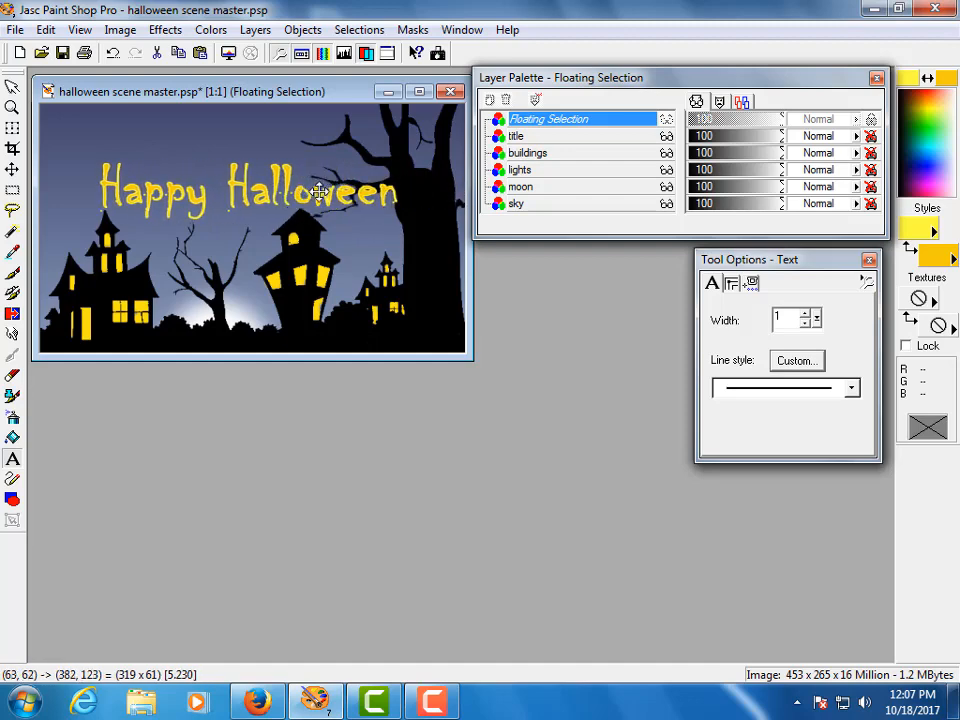
Apply the pale yellow Drop Shadow with offsets 5, opacity 76 and blur 12.3 to the floating title, and deselect it
left_click(163, 30)
mouse_move(190, 182)
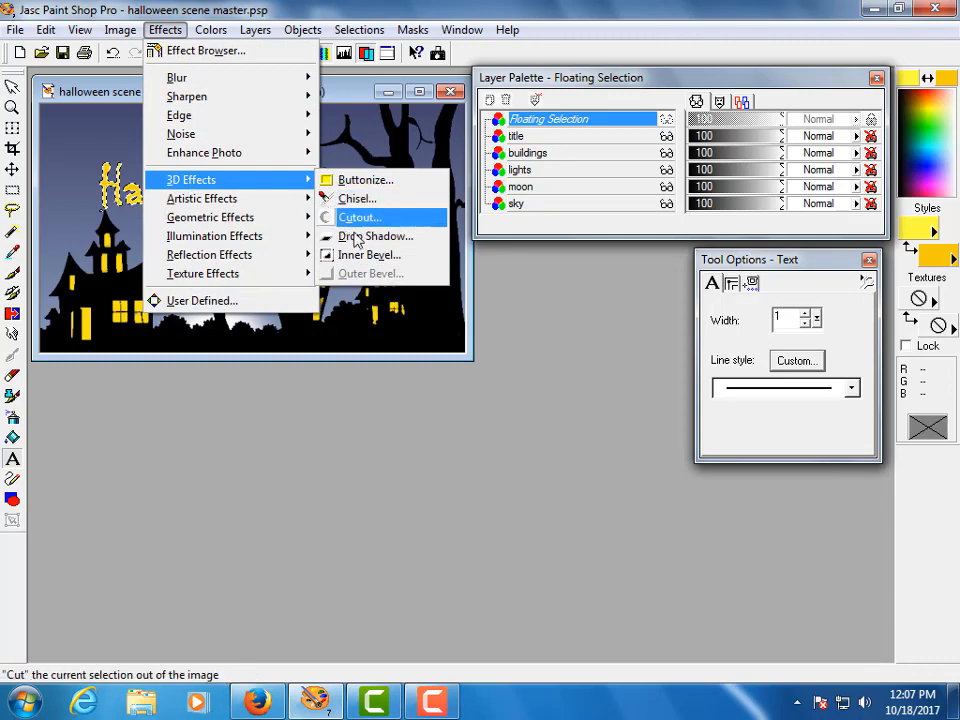
left_click(398, 238)
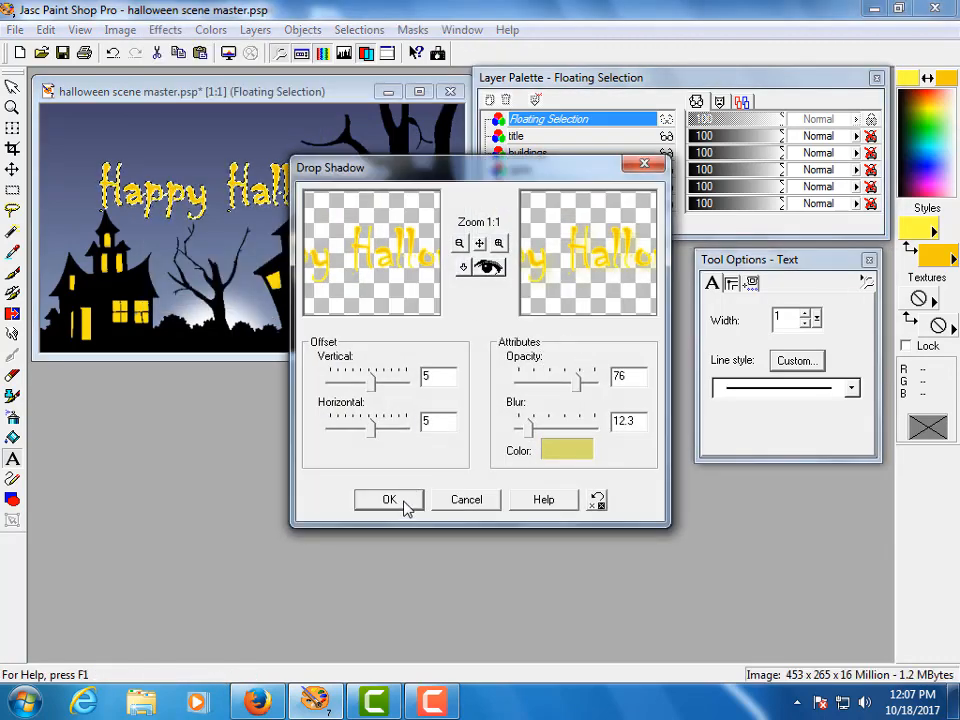
left_click(402, 503)
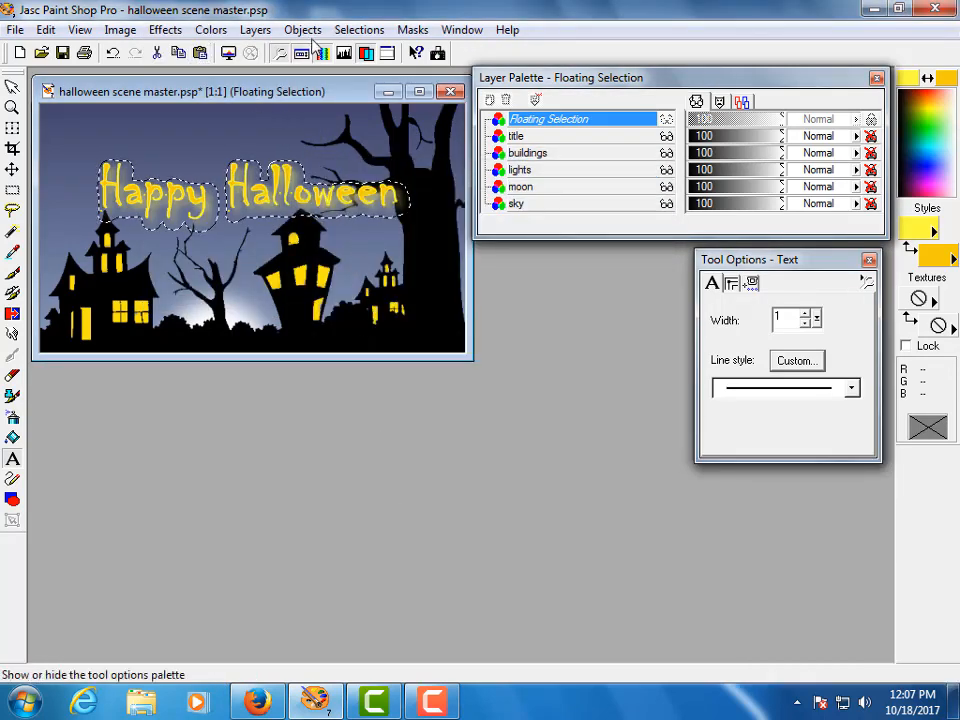
left_click(358, 30)
left_click(362, 70)
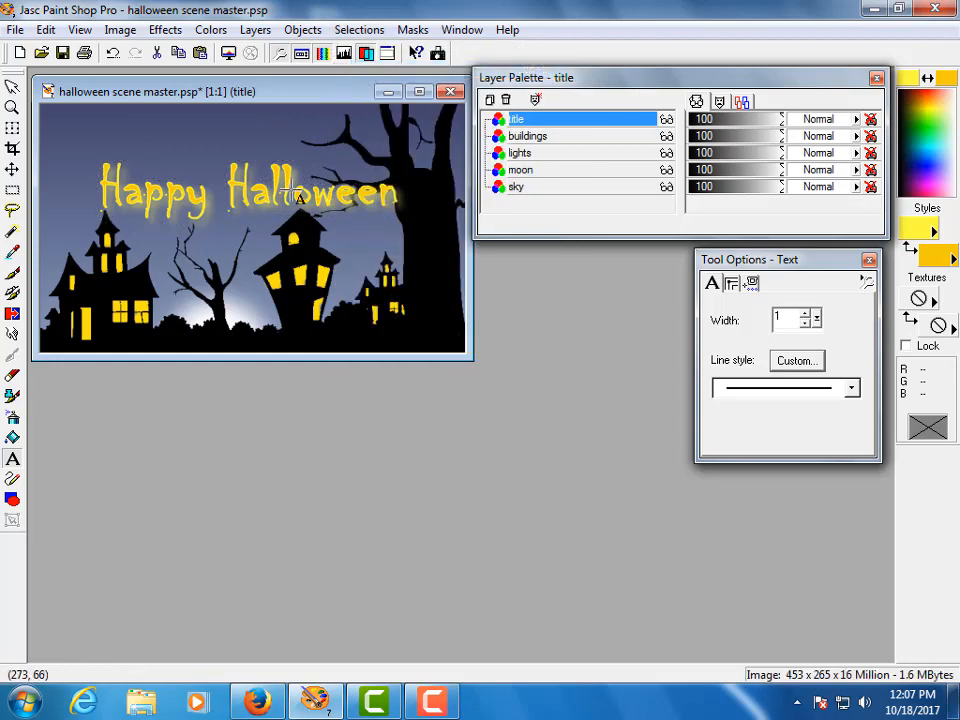
Move the title layer slightly up in the sky with the Mover tool
left_click(12, 169)
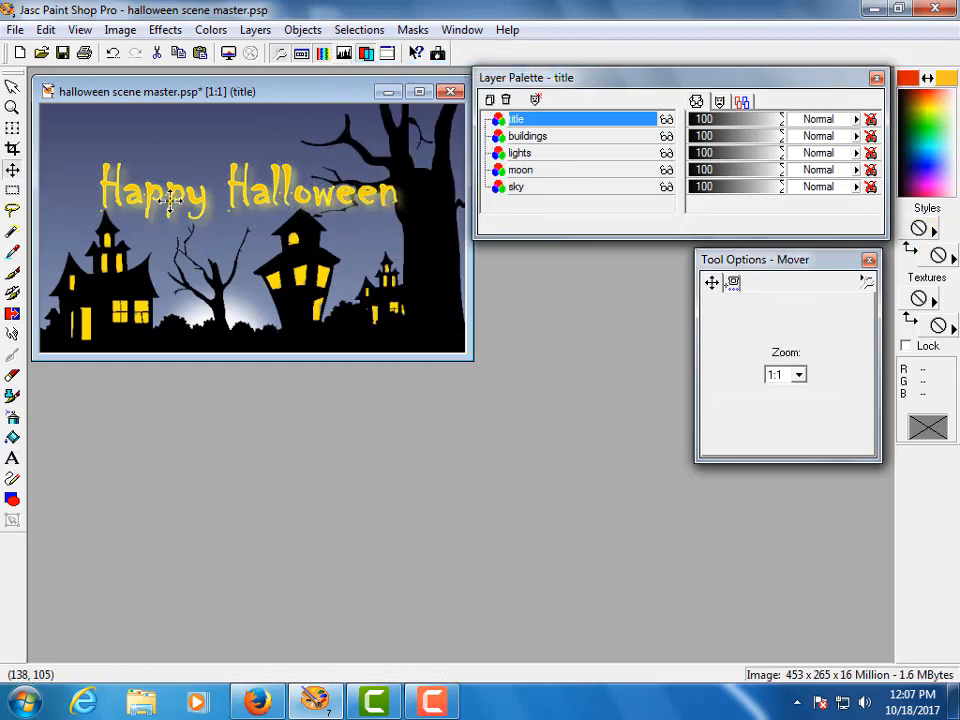
mouse_move(105, 185)
left_mouse_down()
mouse_move(284, 194)
mouse_move(110, 194)
left_mouse_up()
mouse_move(168, 207)
left_mouse_down()
mouse_move(161, 182)
mouse_move(173, 185)
left_mouse_up()
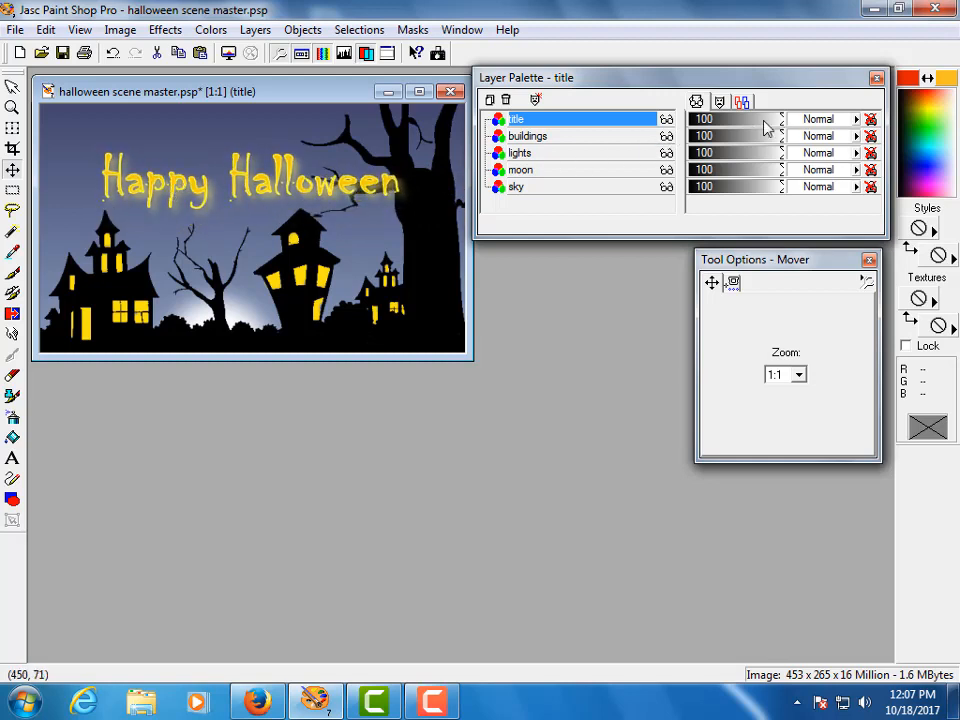
Hide the title layer and lower the lights layer's opacity to 37
left_click(666, 120)
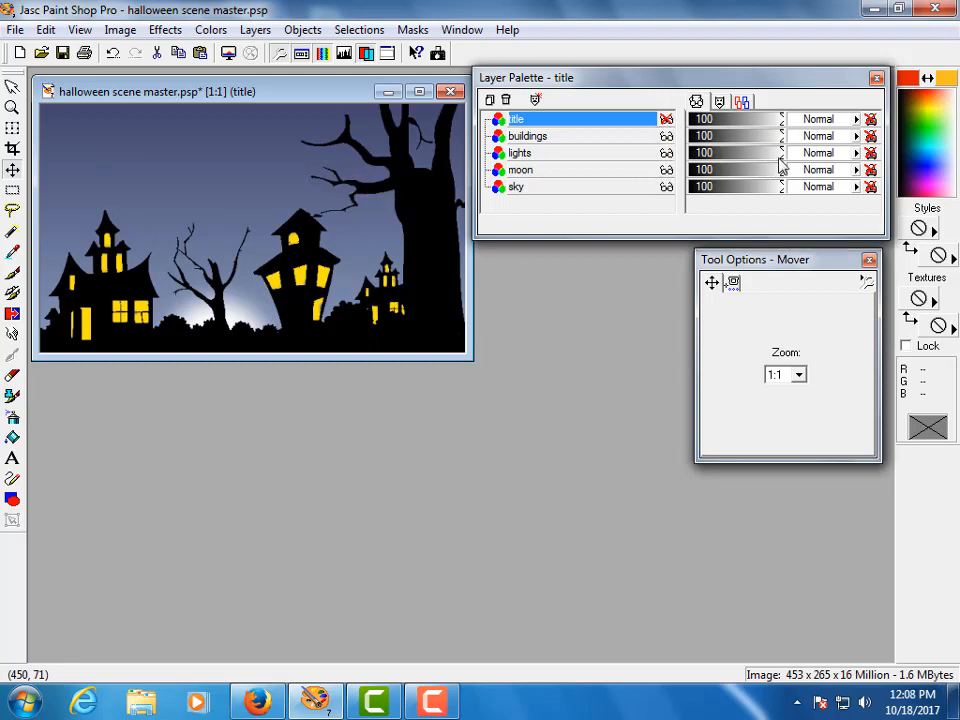
left_click_drag(783, 157, 734, 158)
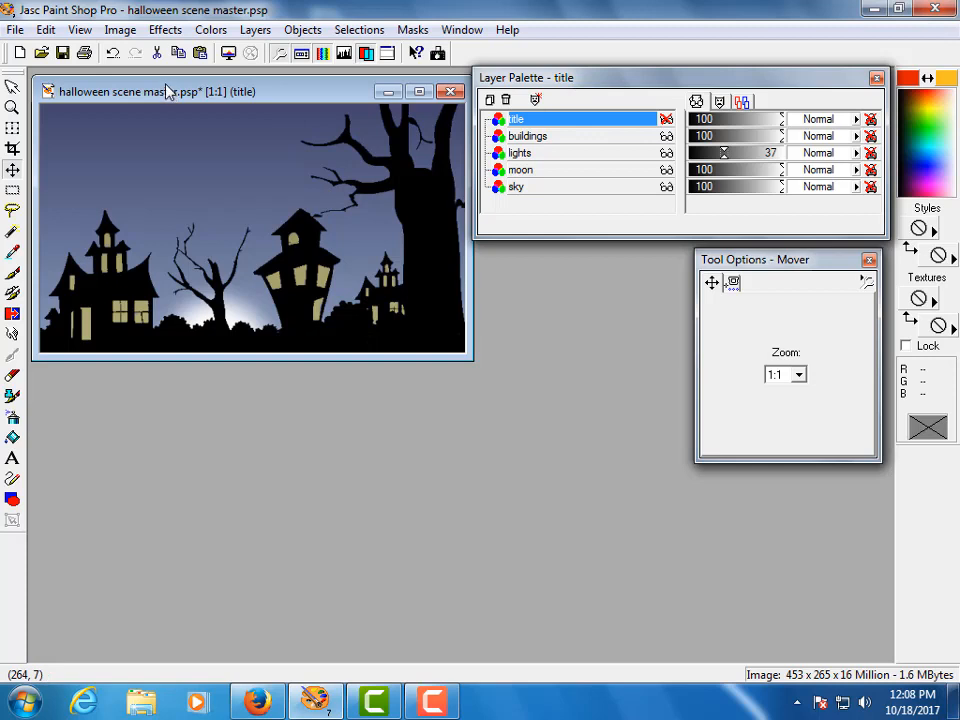
left_click_drag(168, 91, 170, 86)
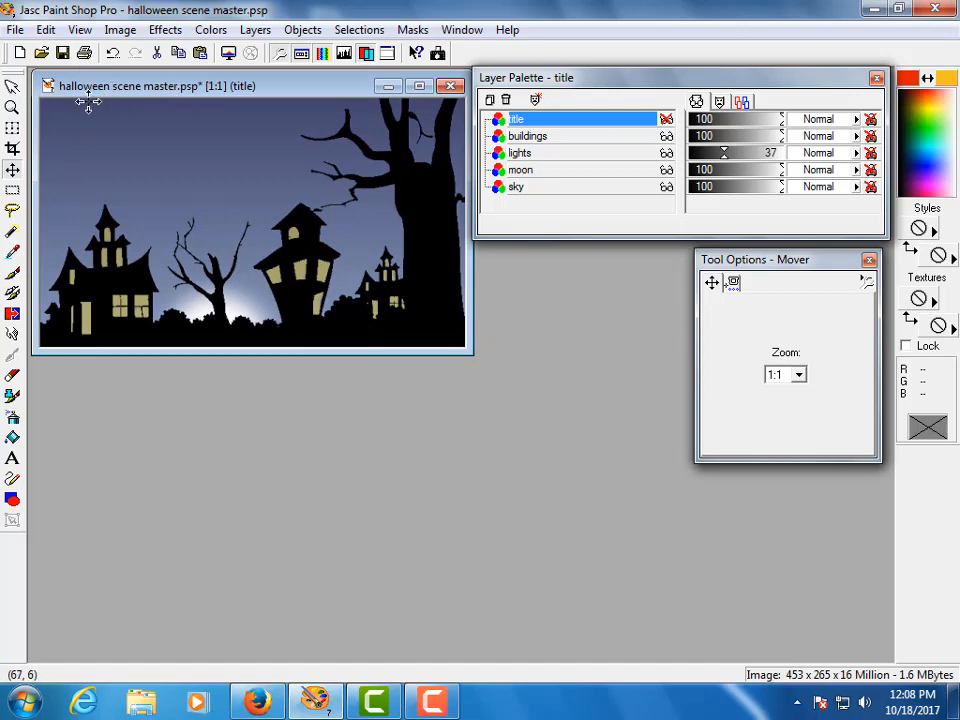
Copy the visible scene merged, paste it as a new image, and place it at 1:2 zoom below the master image
left_click(45, 30)
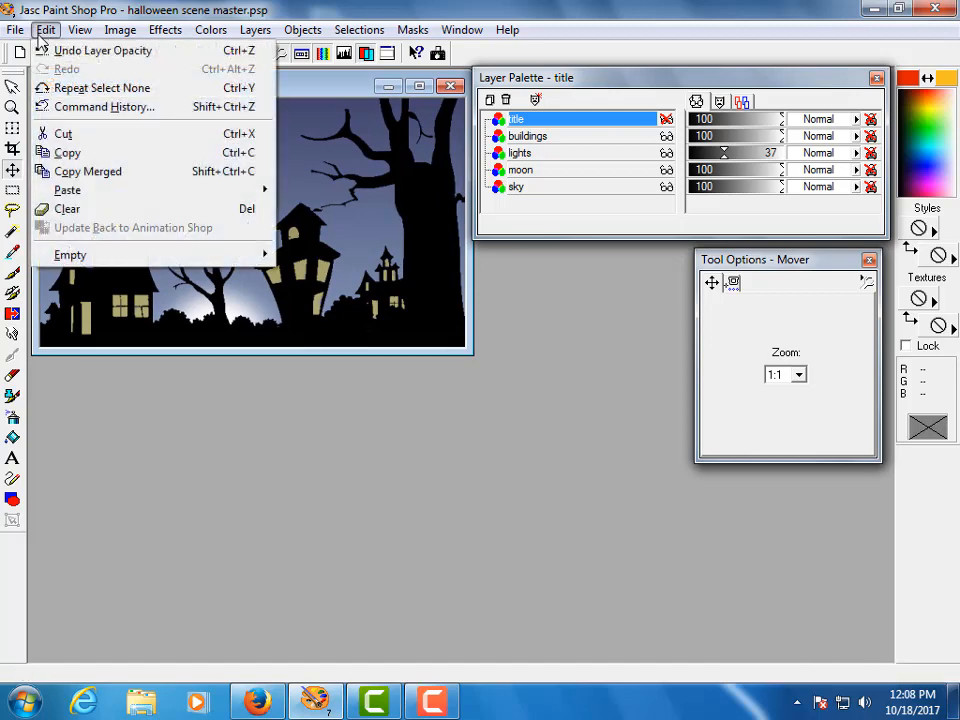
left_click(78, 172)
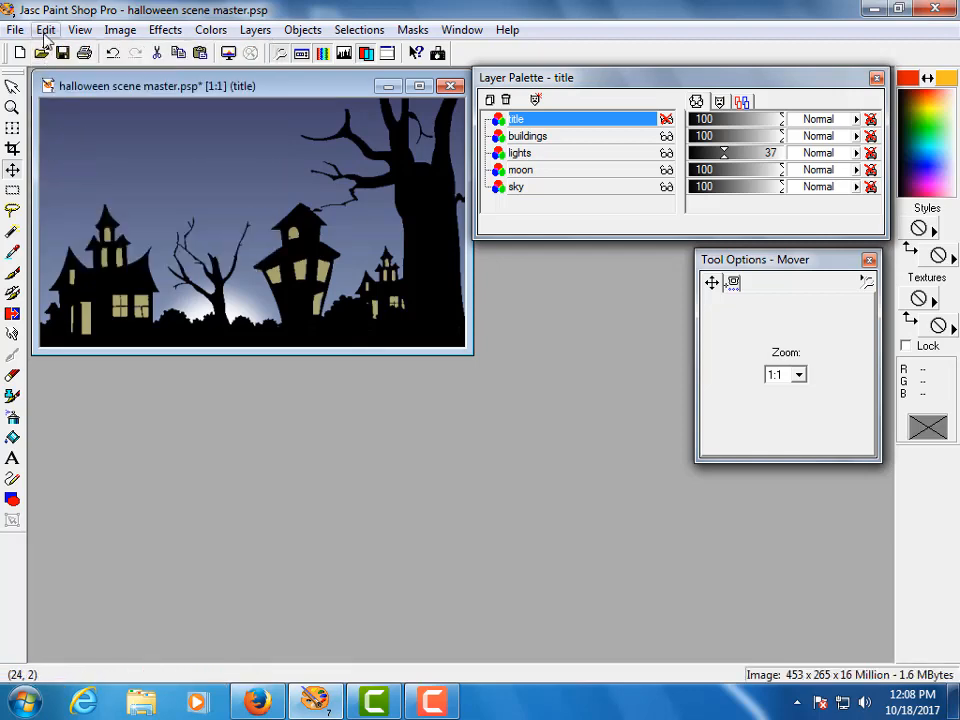
left_click(45, 30)
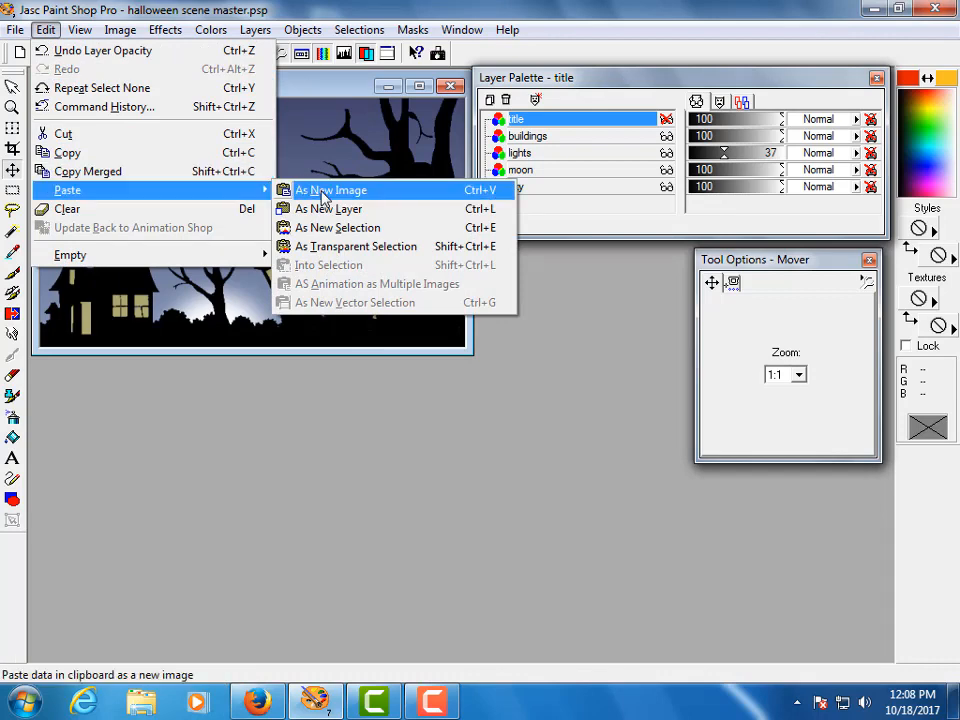
left_click(325, 191)
left_click_drag(373, 204, 262, 392)
scroll(276, 410, "down", 1)
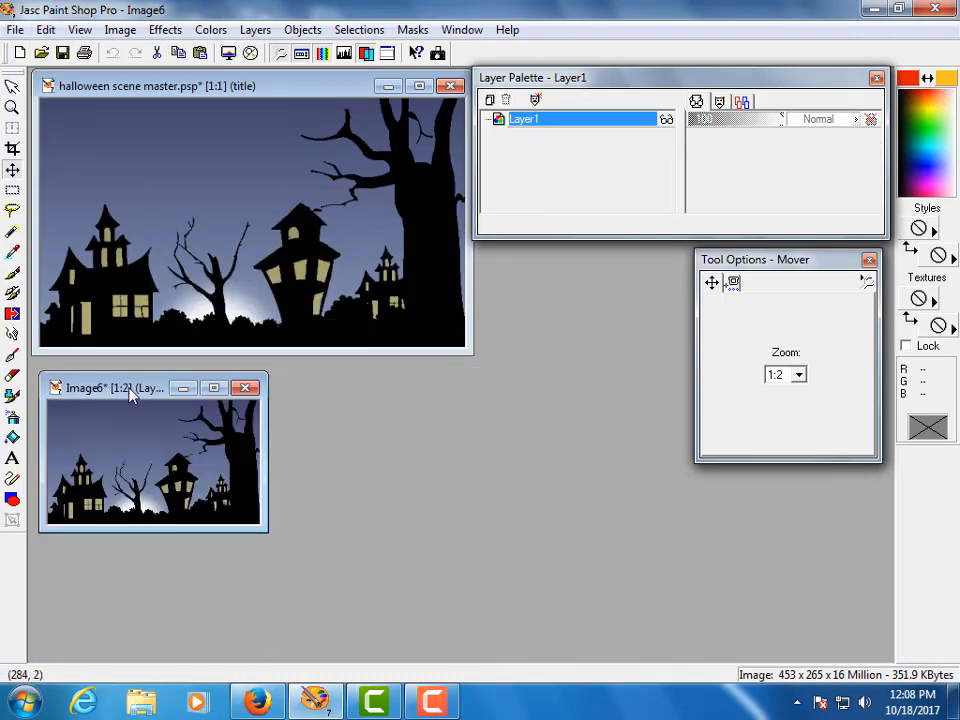
left_click_drag(129, 392, 121, 386)
In the master image, raise the moon slightly behind the bare tree and set the lights layer's opacity to 42
left_click(238, 85)
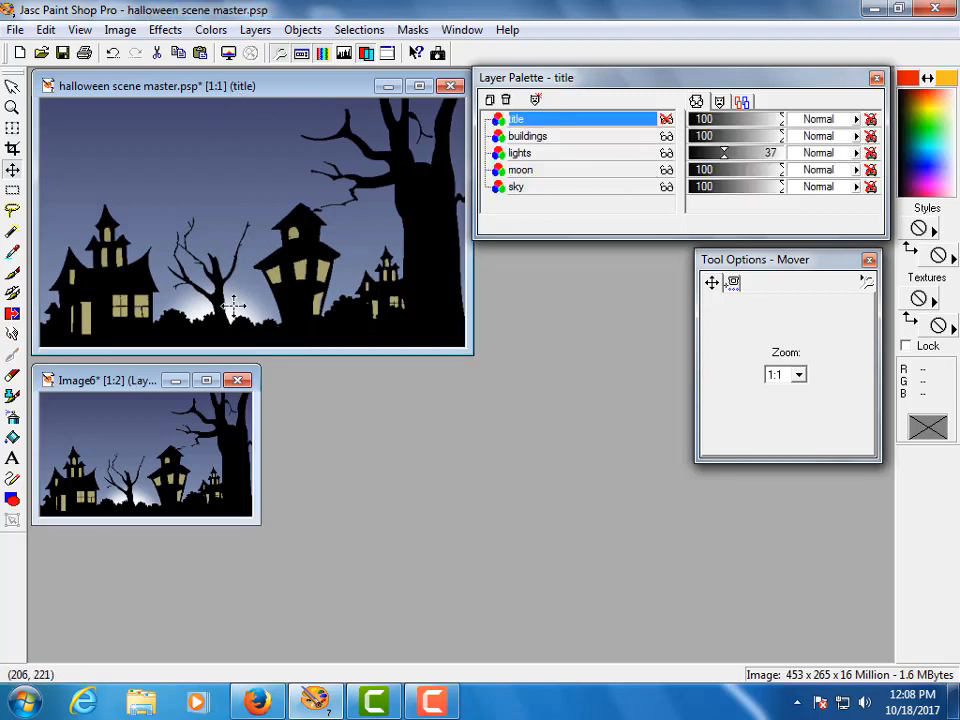
left_click_drag(233, 305, 233, 285)
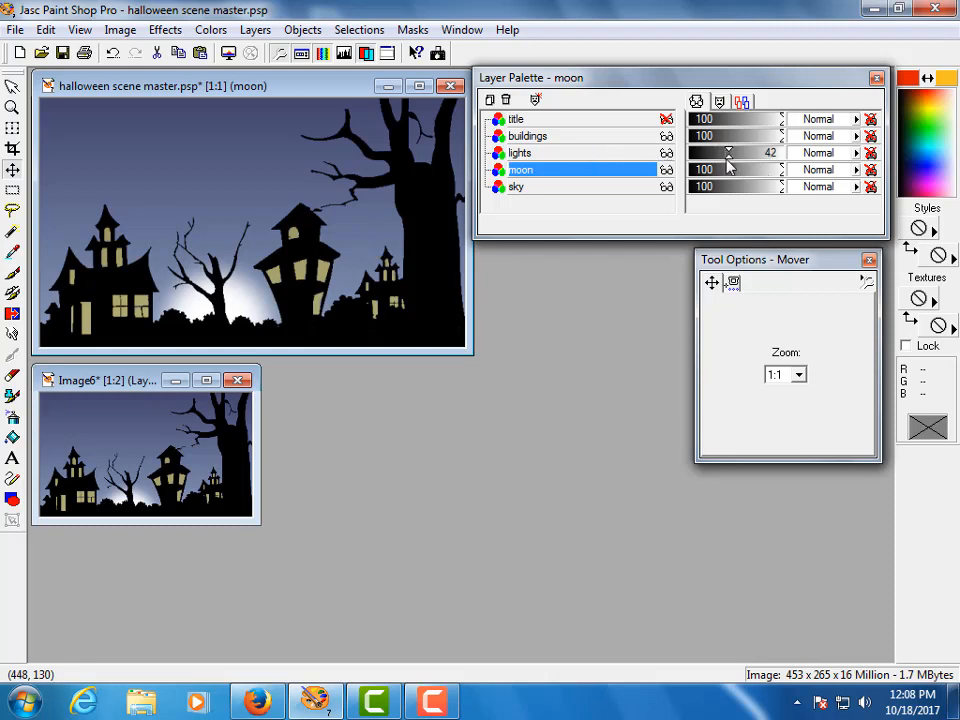
Paste a merged copy of the raised-moon scene as a second new image and place it at 1:2 zoom beside the first frame
left_click(47, 31)
left_click(86, 173)
left_click(46, 31)
mouse_move(133, 193)
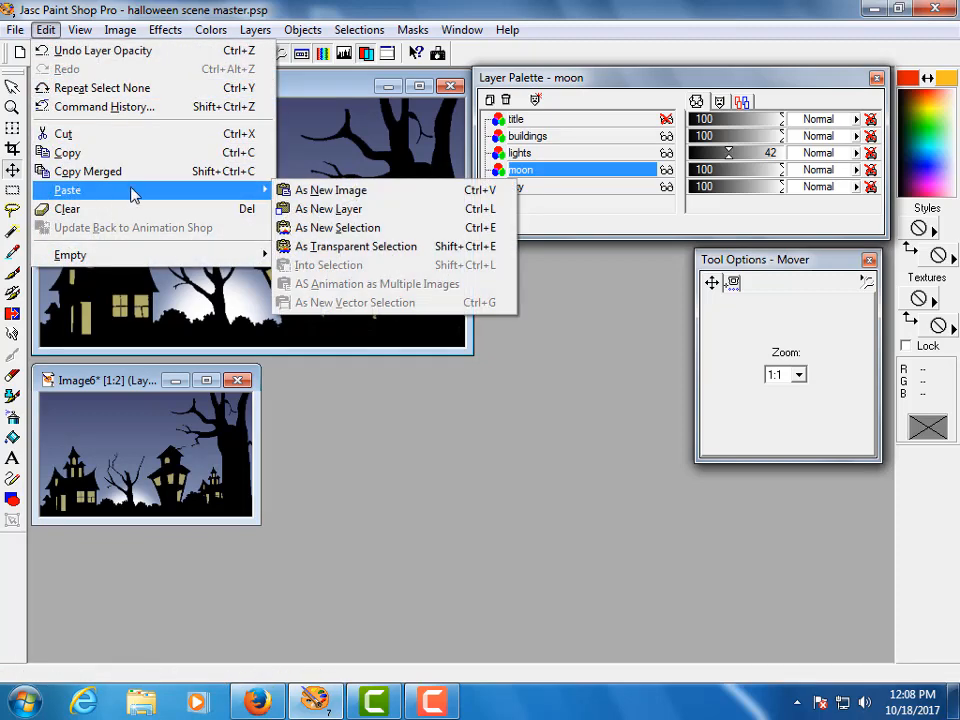
left_click(335, 192)
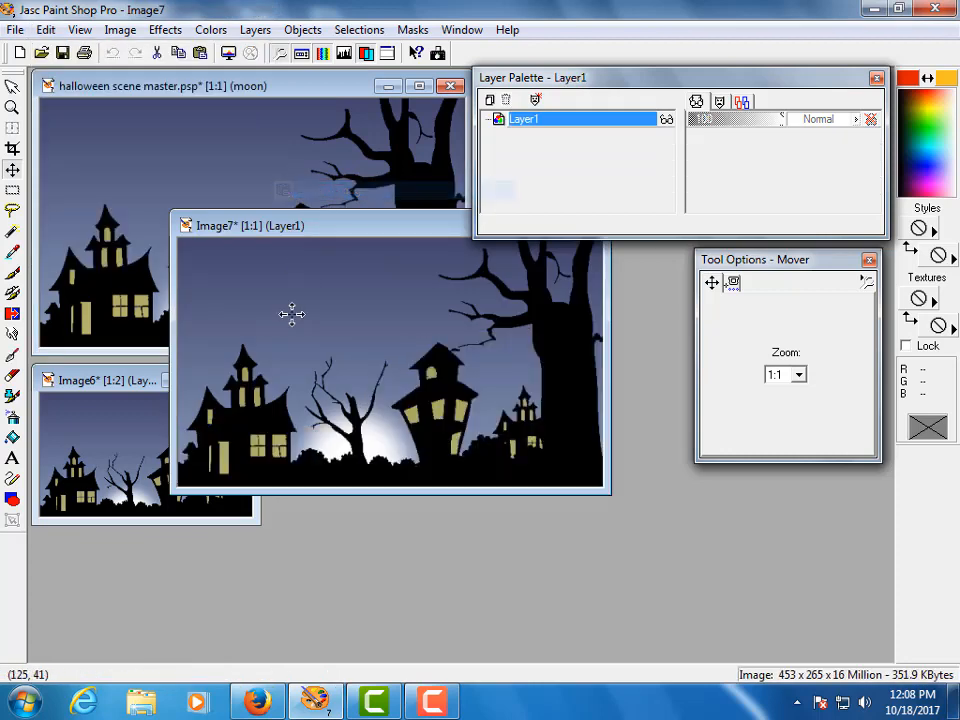
scroll(287, 300, "down", 1)
left_click_drag(245, 232, 347, 389)
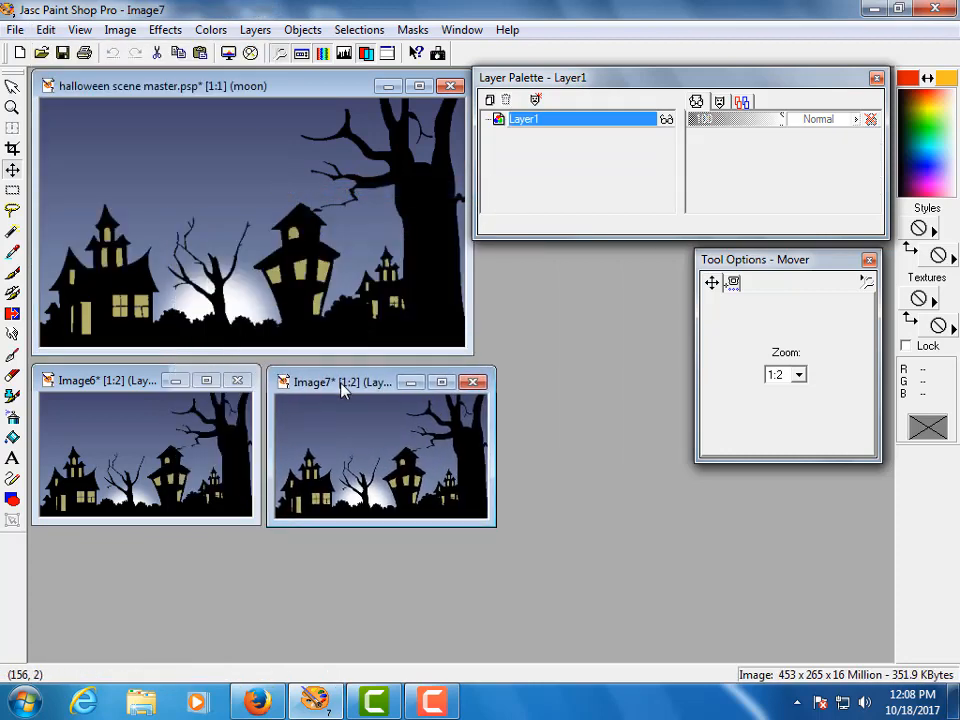
In the master image, set the lights layer's opacity to 52 and raise the moon so its glow surrounds the bare tree's branches
left_click(243, 93)
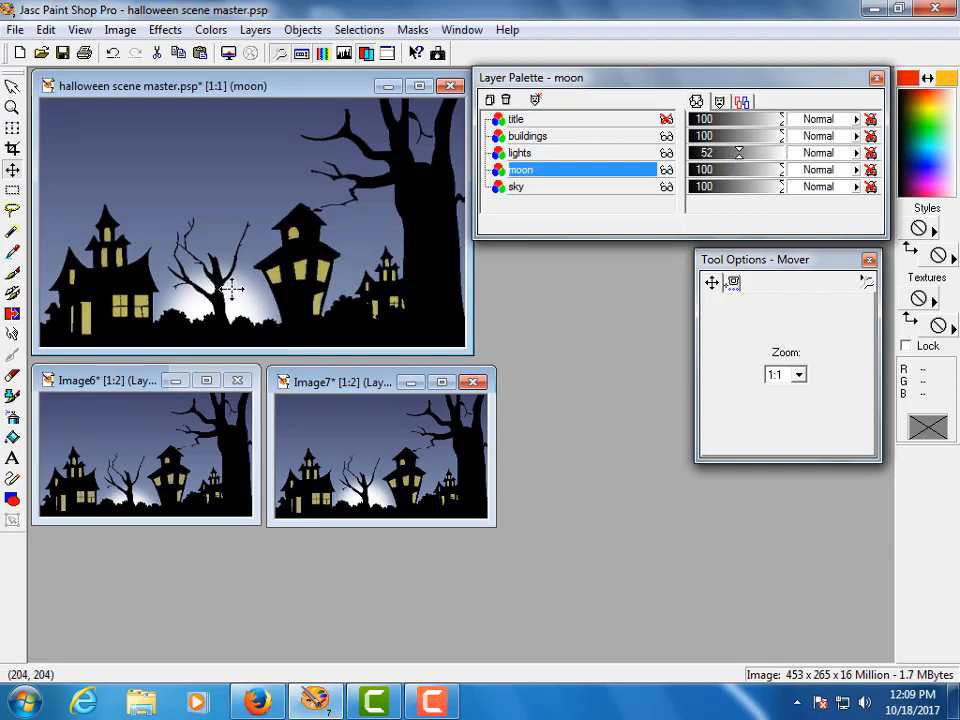
left_click_drag(232, 289, 231, 243)
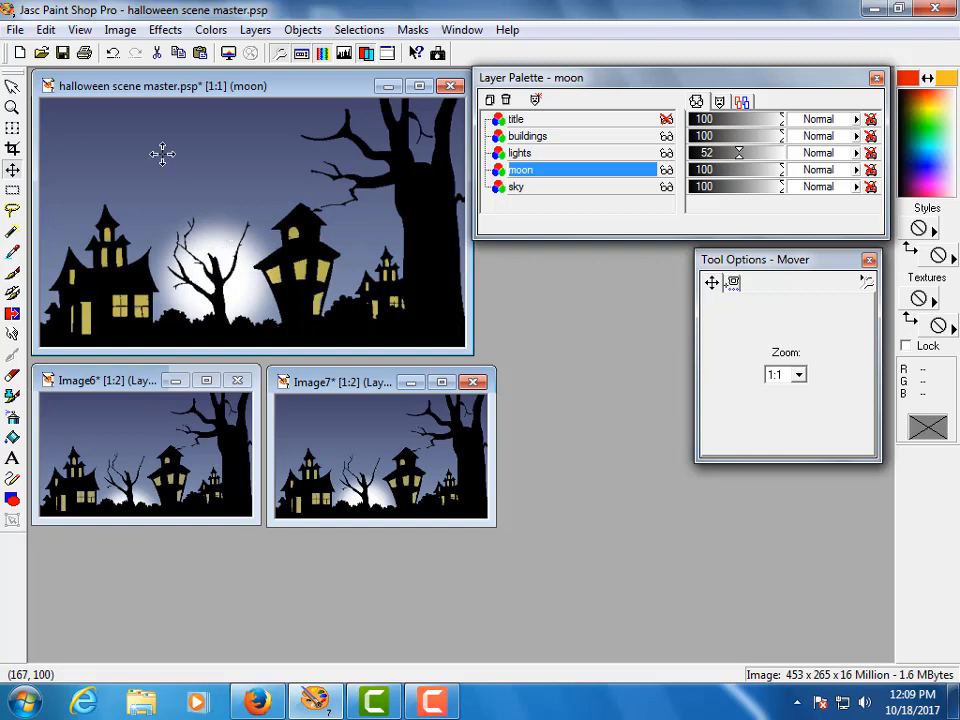
Paste a merged copy of the updated scene as a third new image and place it at 1:2 zoom beside the second frame
left_click(46, 30)
left_click(63, 172)
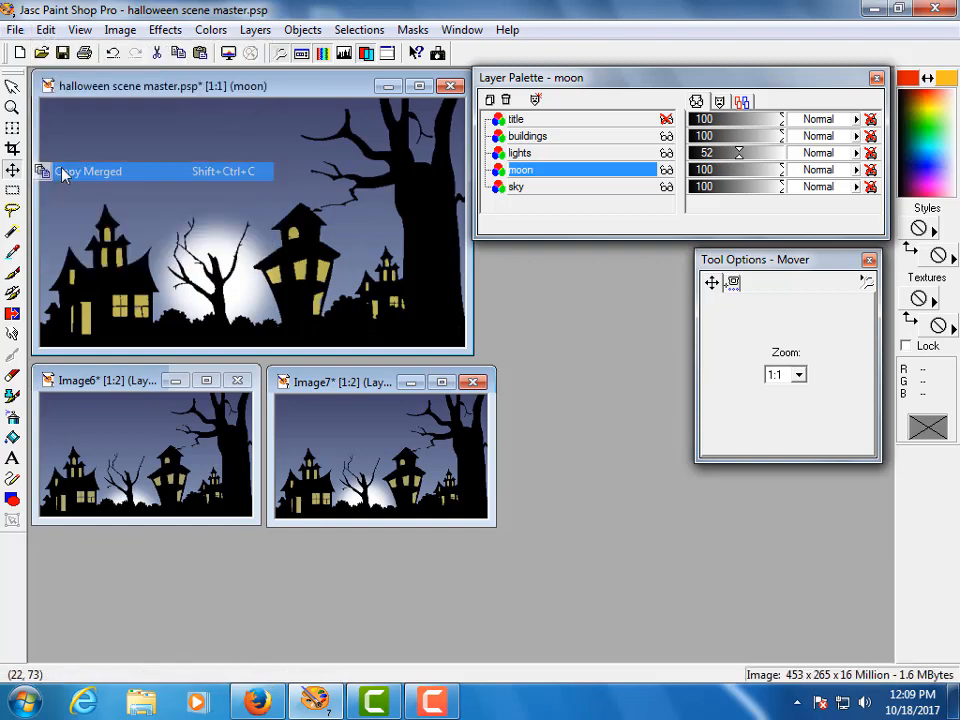
left_click(46, 30)
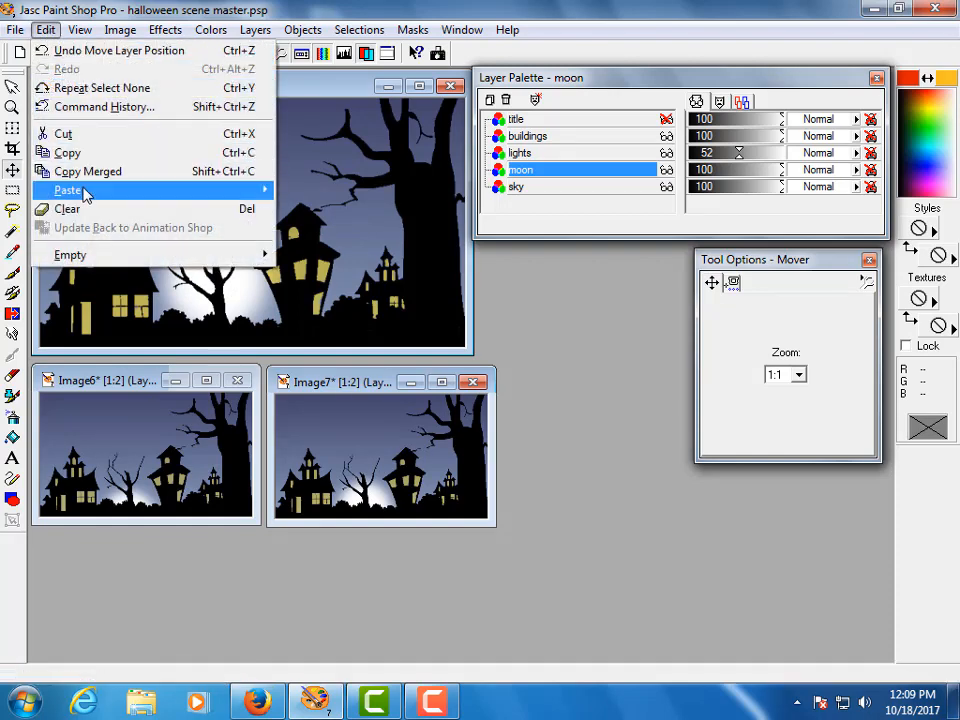
mouse_move(190, 190)
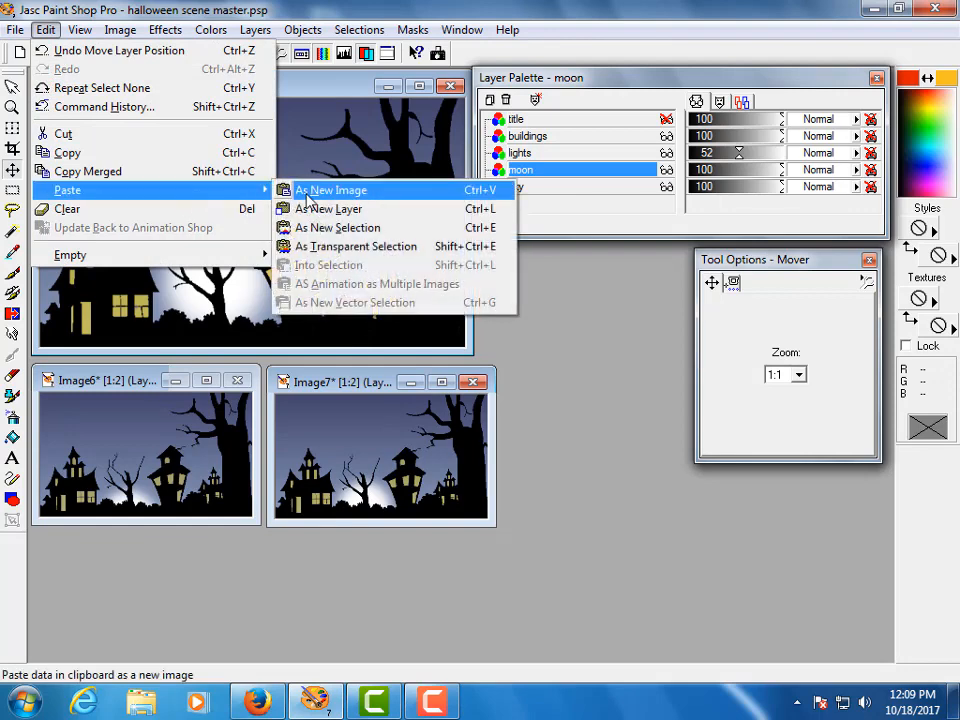
left_click(307, 194)
key("minus")
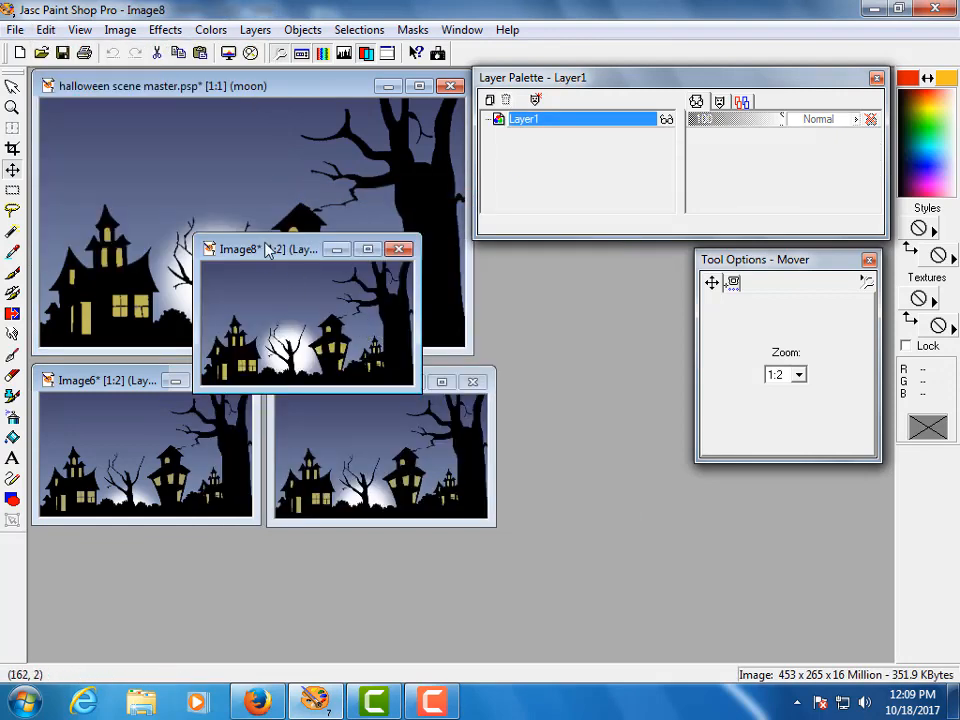
left_click_drag(268, 249, 578, 378)
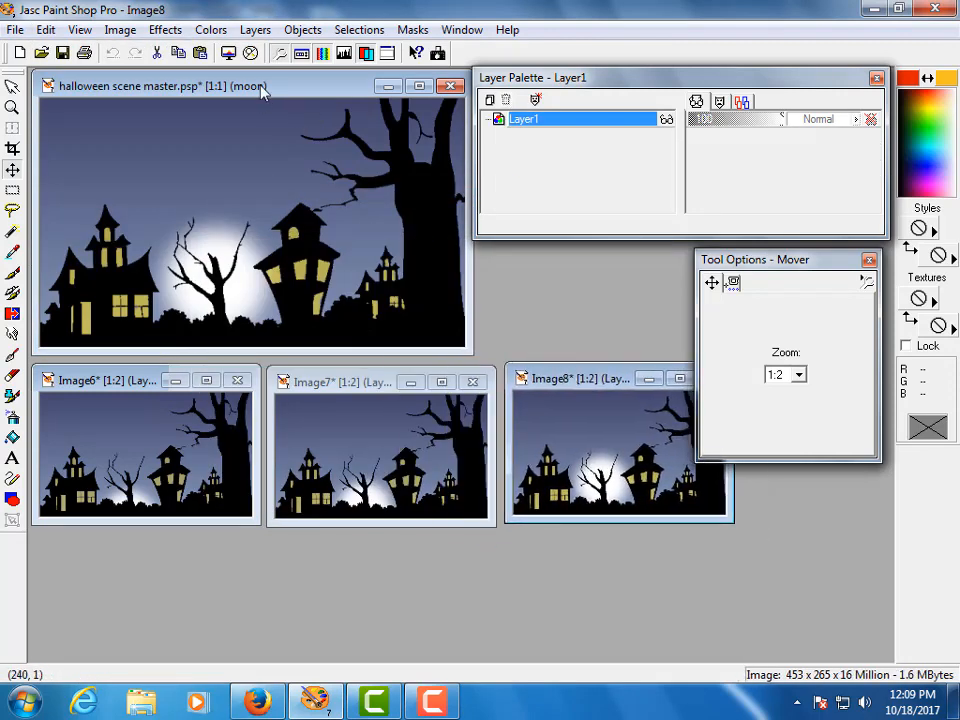
In the master image, set the lights layer's opacity to 67 and raise the moon toward the top of the bare tree
left_click(262, 89)
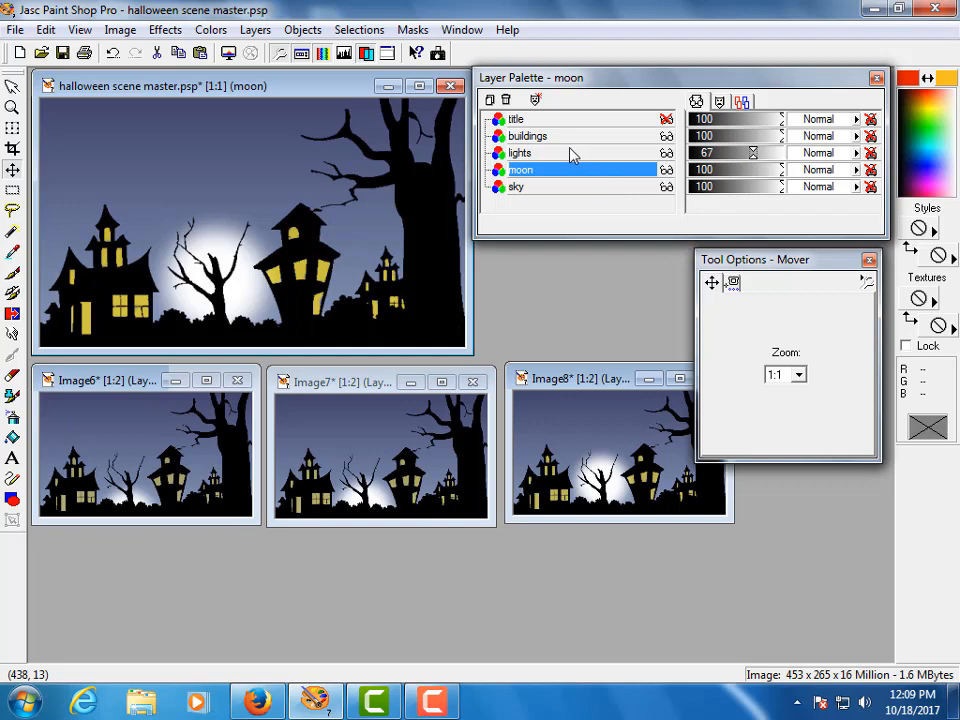
left_click_drag(226, 246, 221, 202)
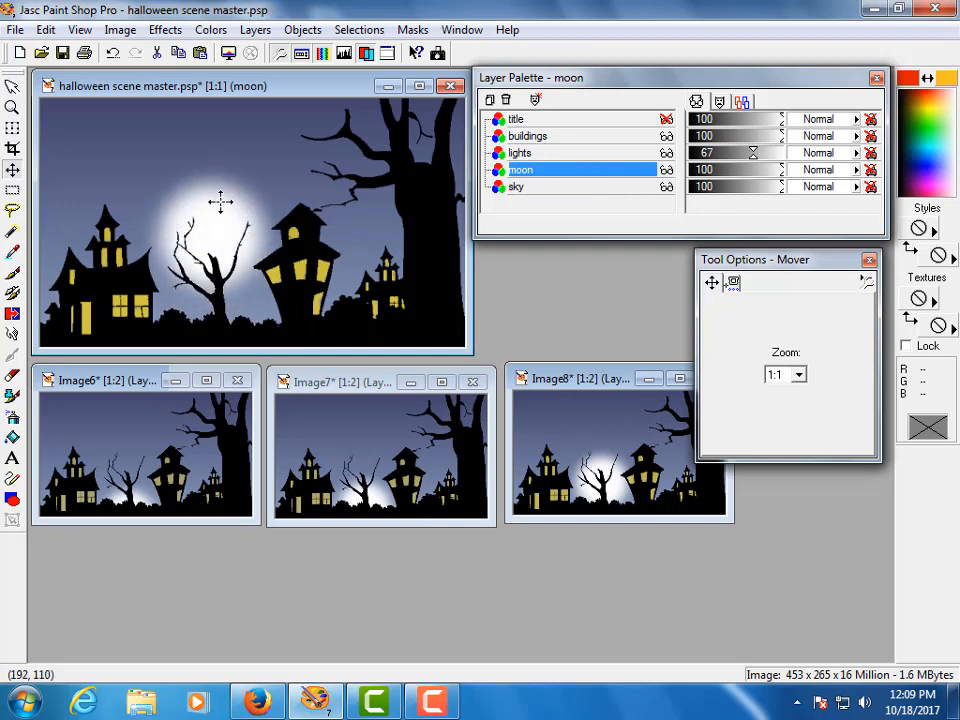
Paste a merged copy of the updated scene as a fourth new image and place it at 1:2 zoom below the first frame
left_click(46, 29)
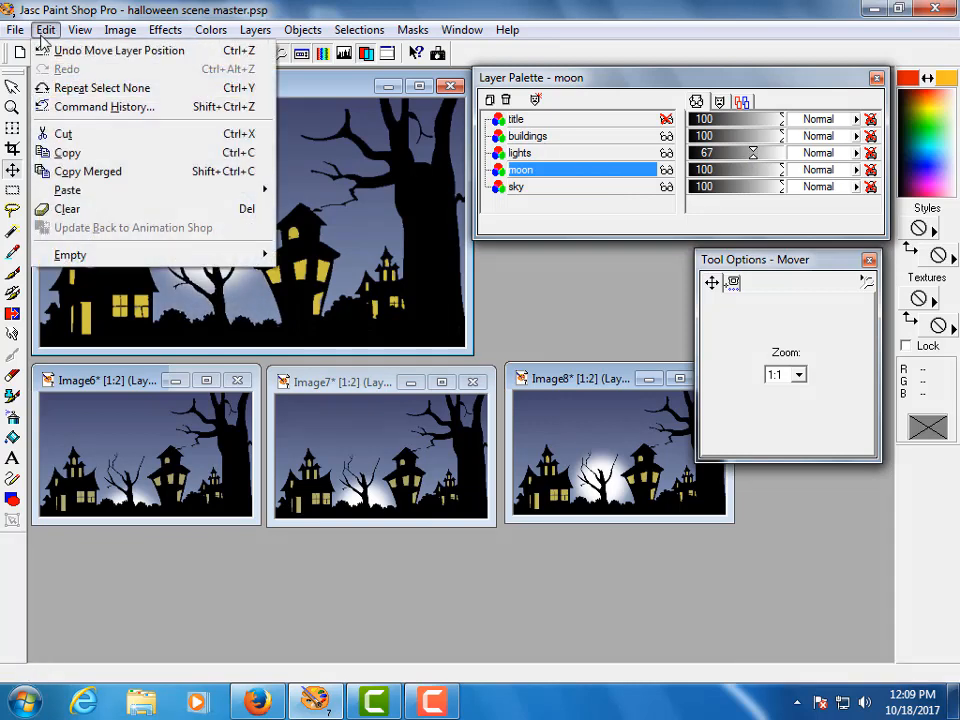
left_click(85, 171)
left_click(46, 29)
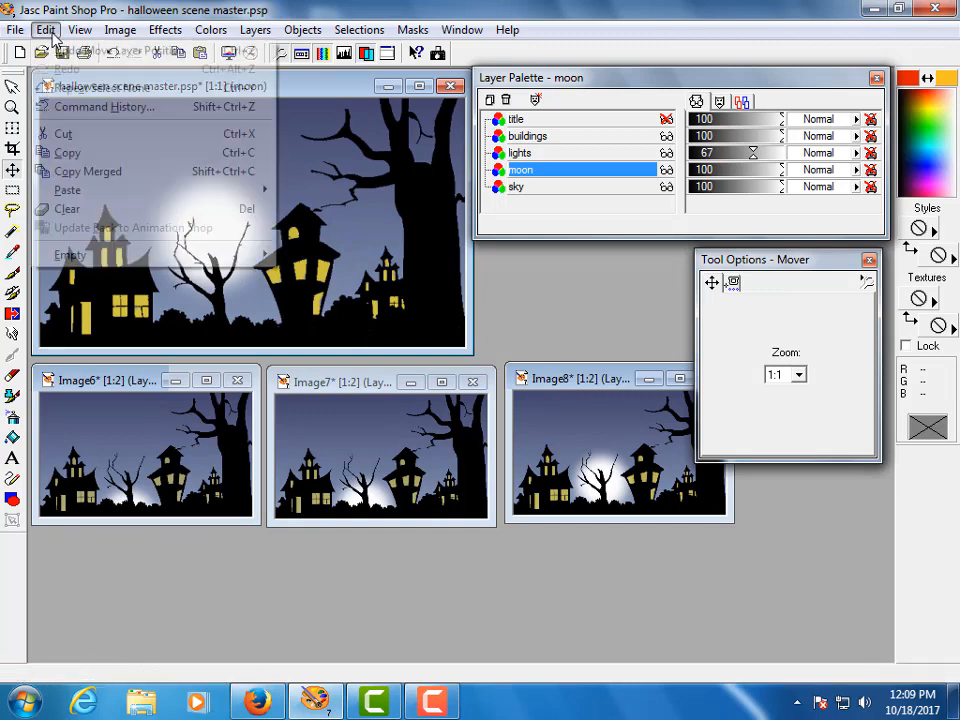
mouse_move(212, 190)
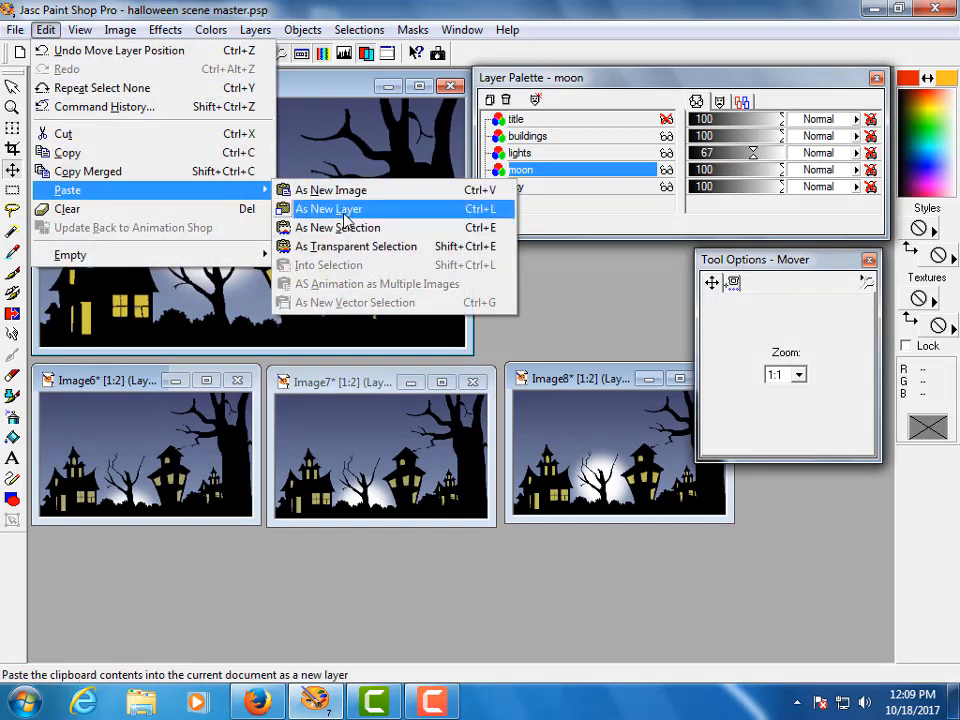
left_click(340, 191)
scroll(362, 294, "down", 1)
left_click_drag(323, 268, 143, 516)
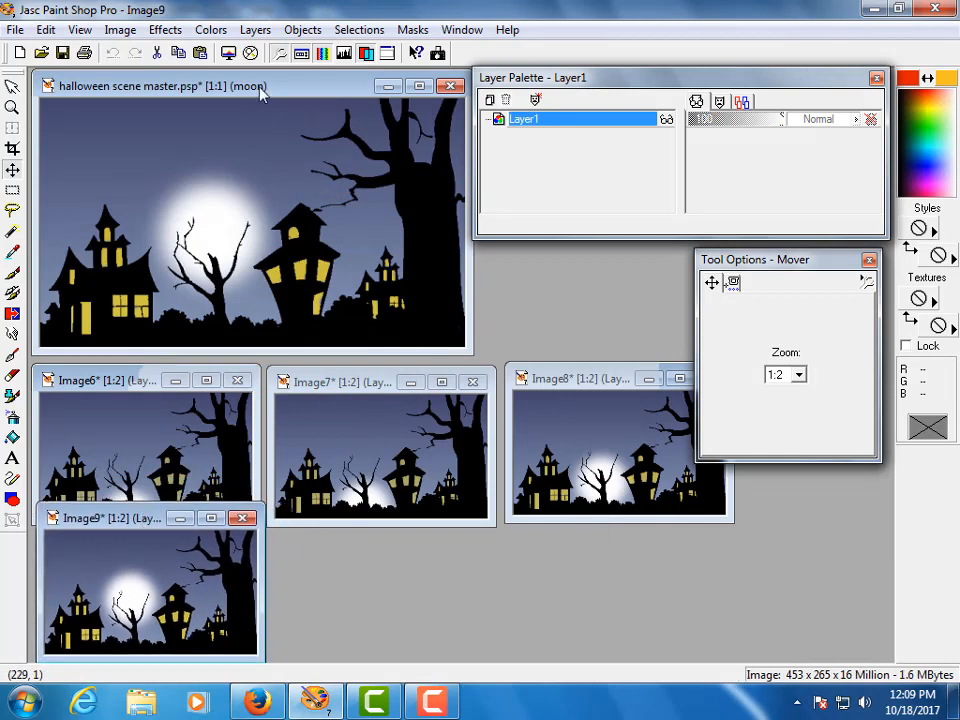
In the master image, raise the moon so it sits mostly above the bare tree and set the lights layer's opacity to 79
left_click(185, 86)
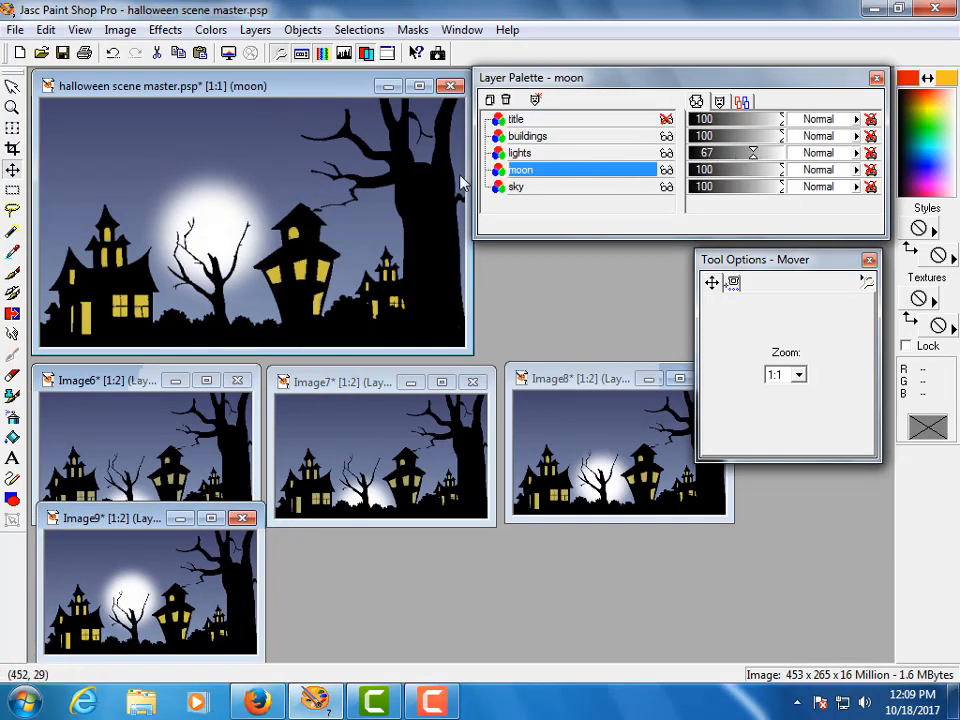
left_click_drag(223, 208, 217, 178)
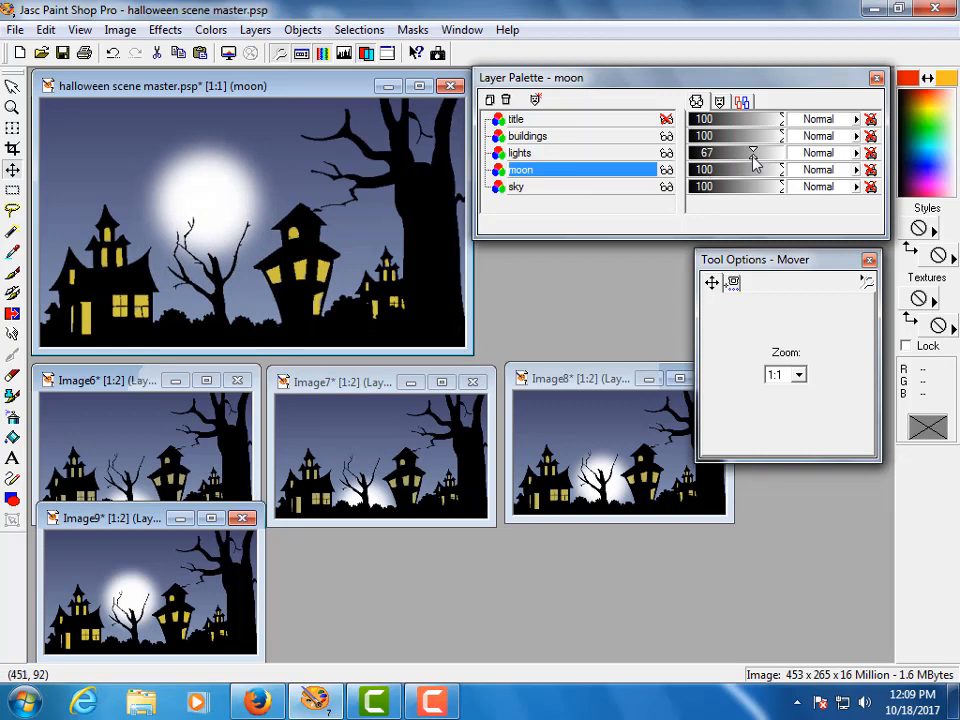
left_click_drag(753, 157, 759, 158)
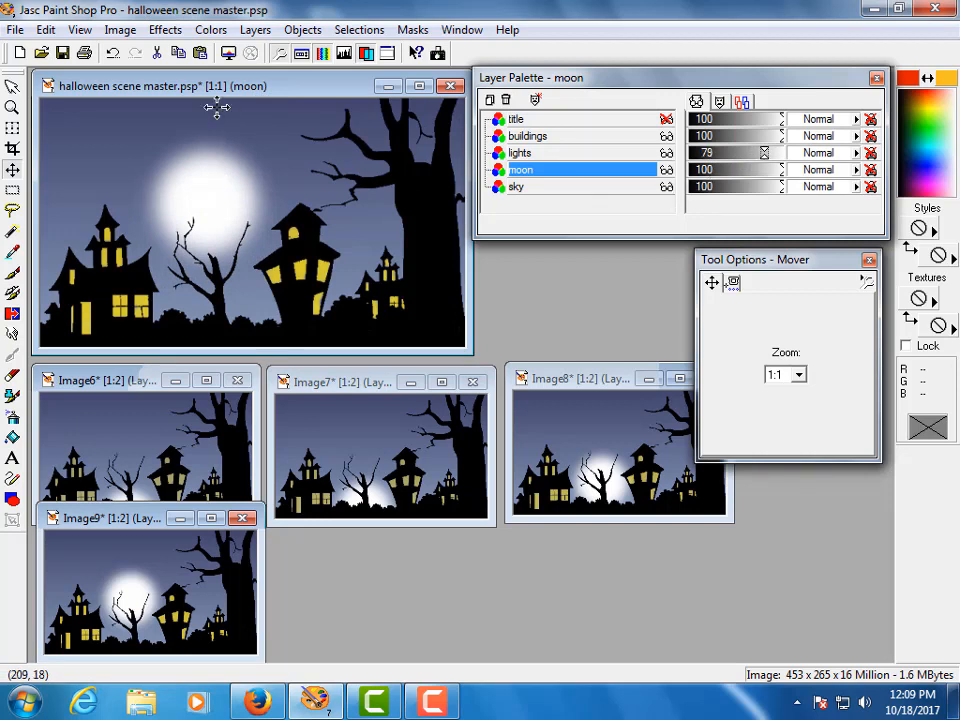
Paste a merged copy of the scene as a fifth new image and place it at 1:2 zoom beside the fourth frame
left_click(45, 30)
left_click(65, 172)
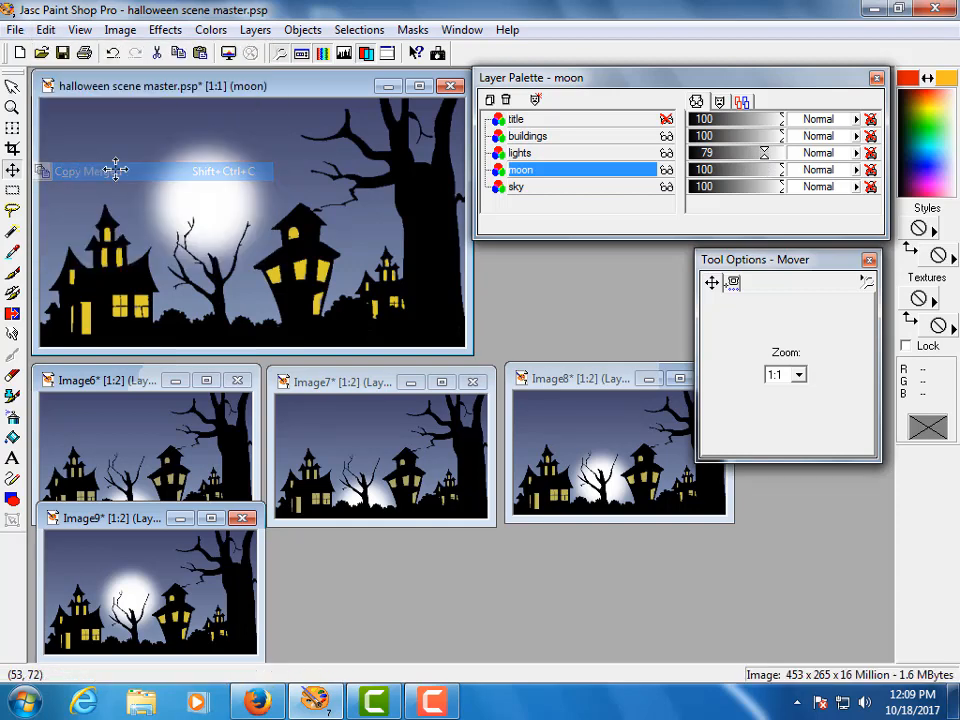
left_click(45, 30)
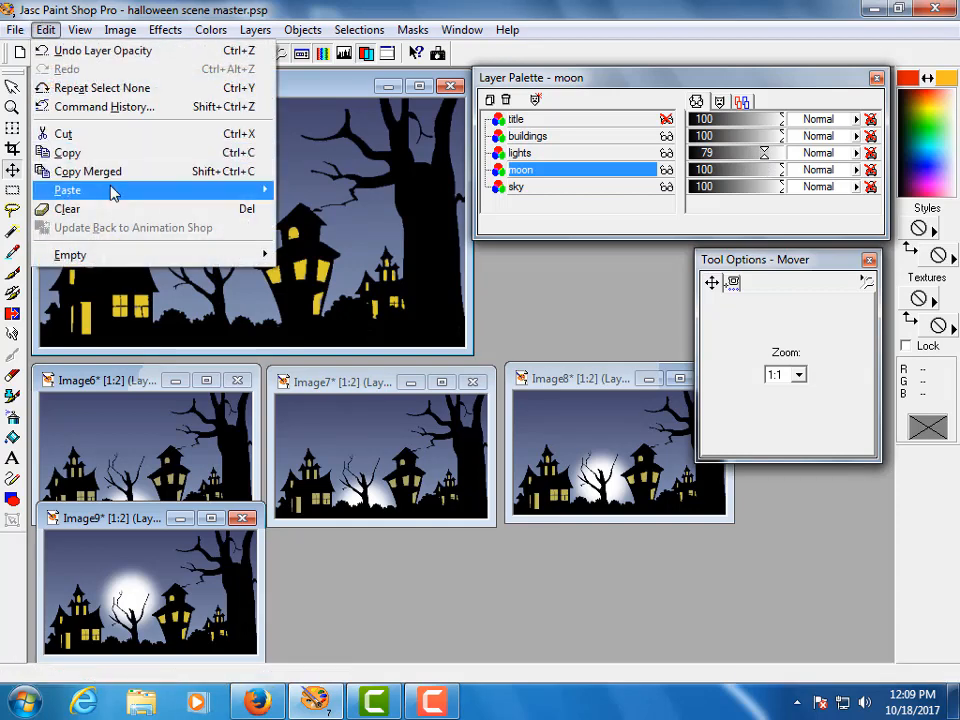
mouse_move(120, 189)
left_click(305, 189)
scroll(367, 291, "down", 1)
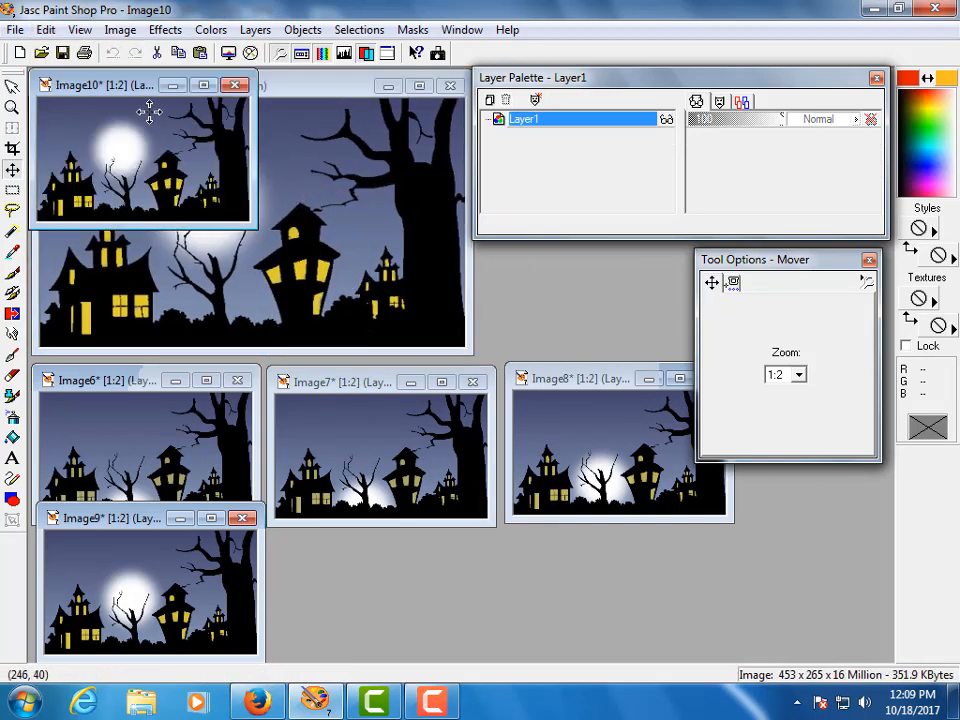
left_click_drag(144, 86, 400, 519)
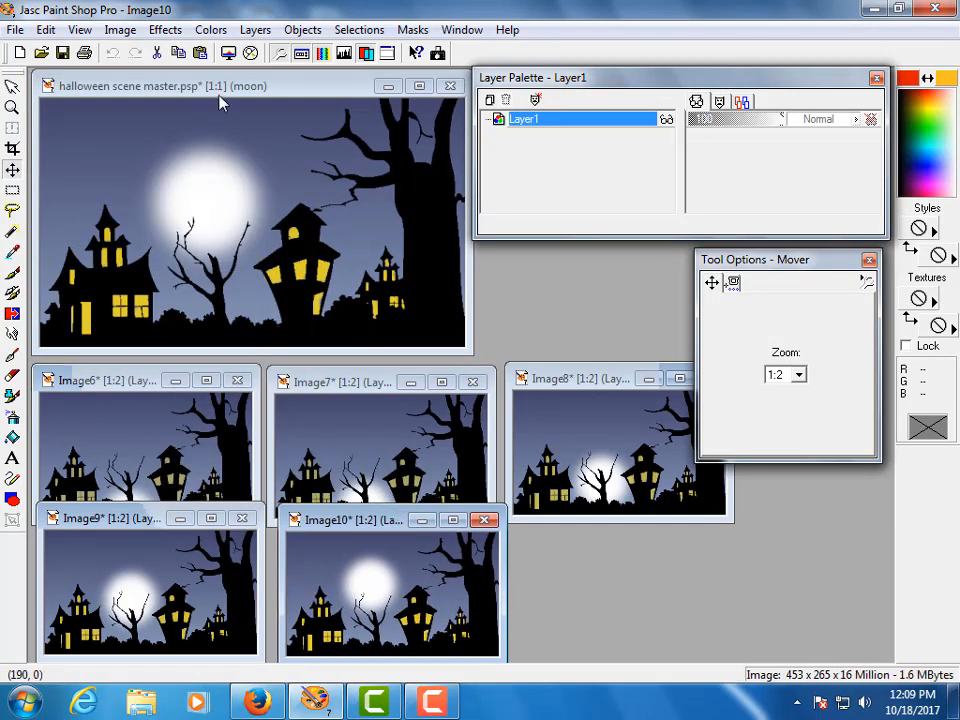
In the master image, set the lights layer's opacity to 96 and raise the moon clear of the bare tree's branches
left_click(258, 88)
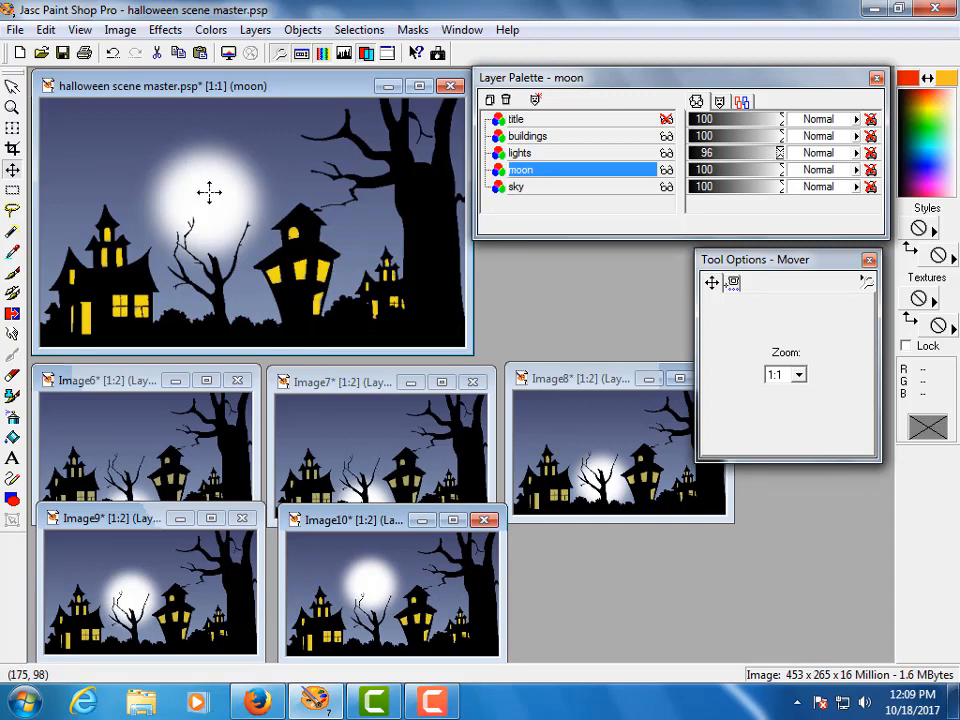
left_click_drag(210, 190, 210, 168)
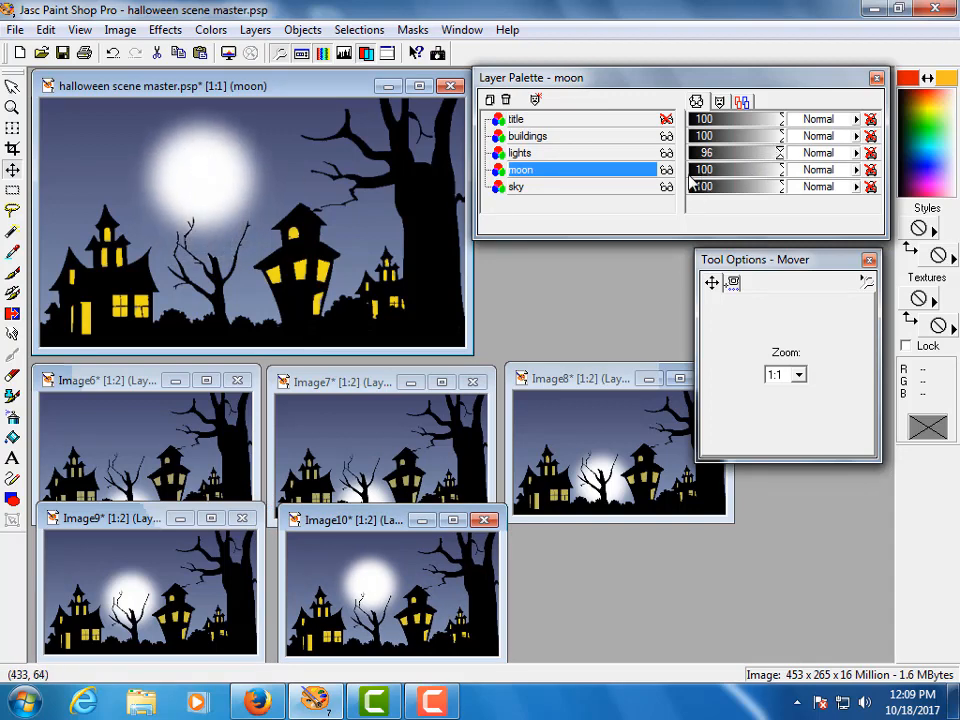
Paste a merged copy of the high-moon scene as a sixth new image and place it at 1:2 zoom beside the fifth frame
left_click(46, 30)
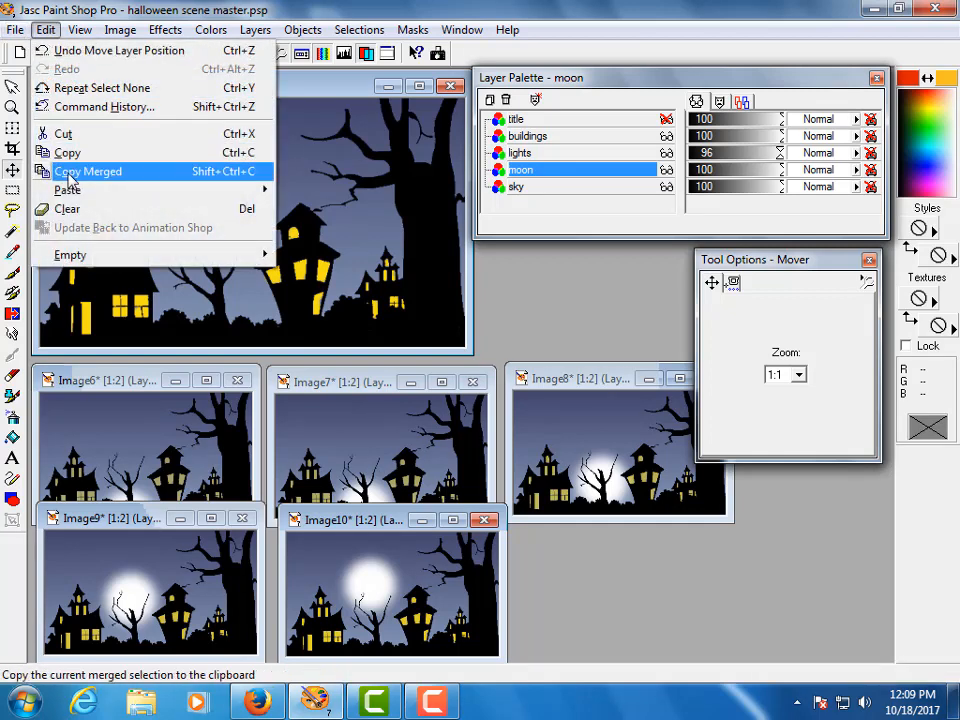
left_click(80, 171)
left_click(46, 30)
mouse_move(81, 189)
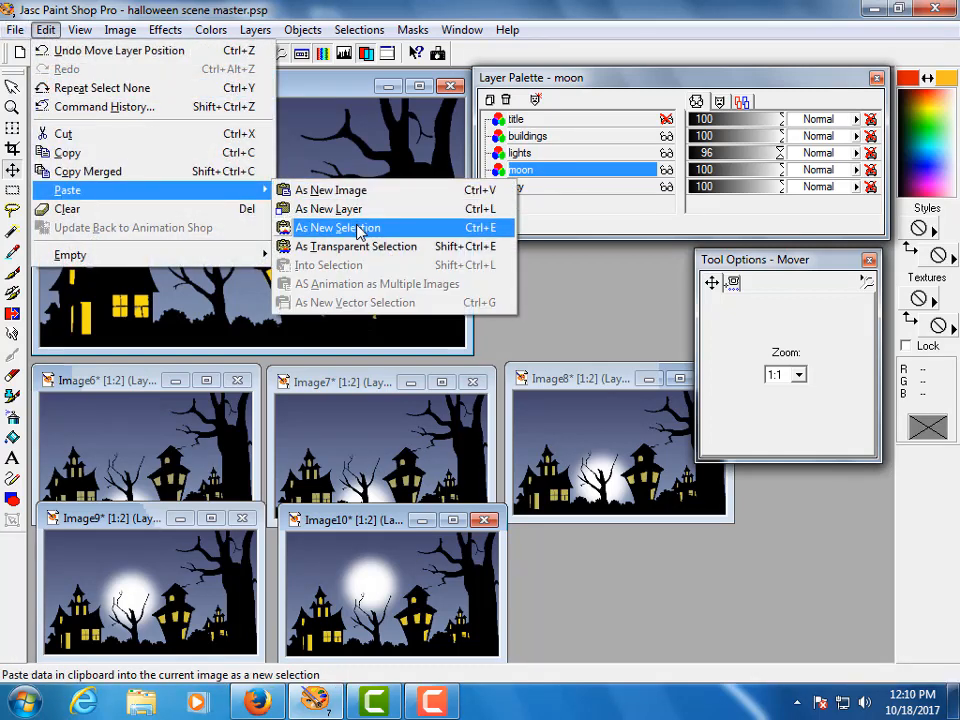
left_click(345, 190)
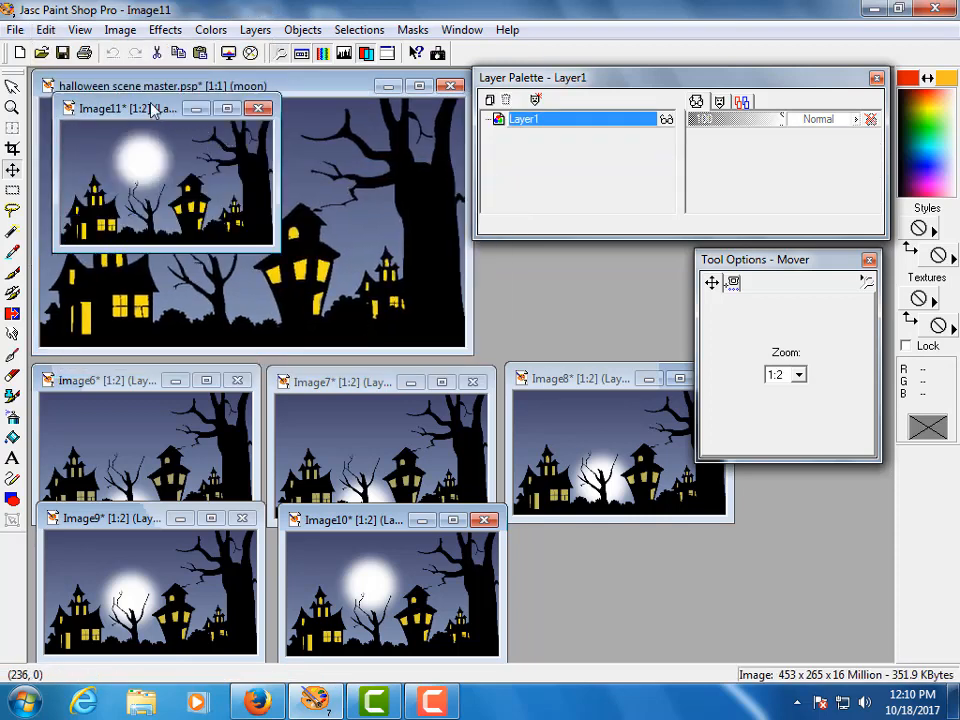
left_click_drag(152, 110, 621, 516)
Show the master image's title layer and paste a merged copy as a seventh new image, placed at 1:2 zoom over the earlier frames
left_click(230, 88)
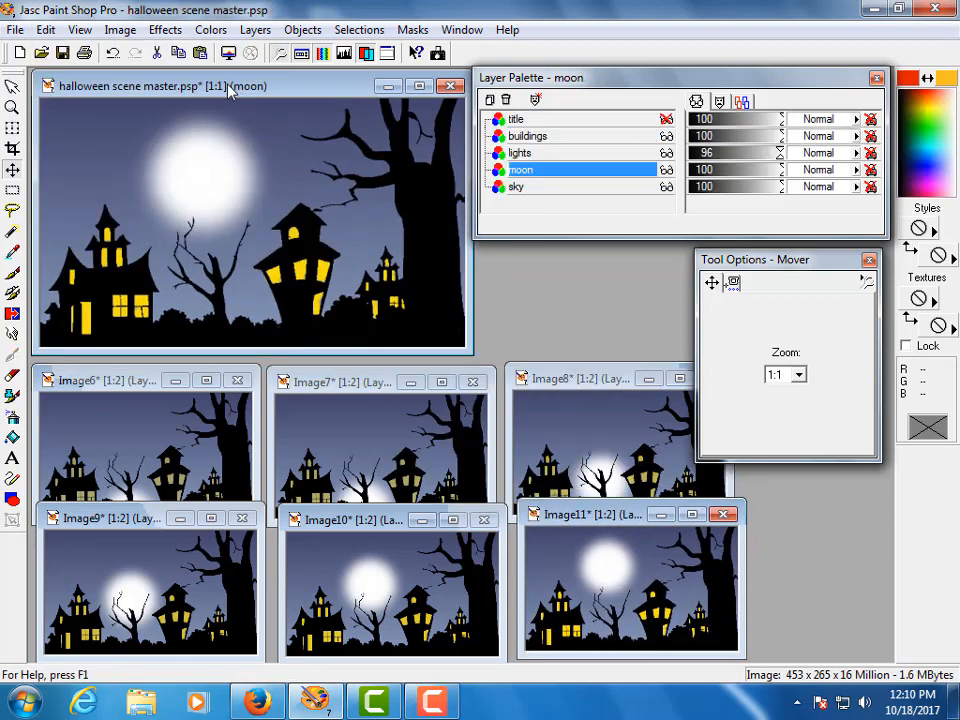
left_click(665, 119)
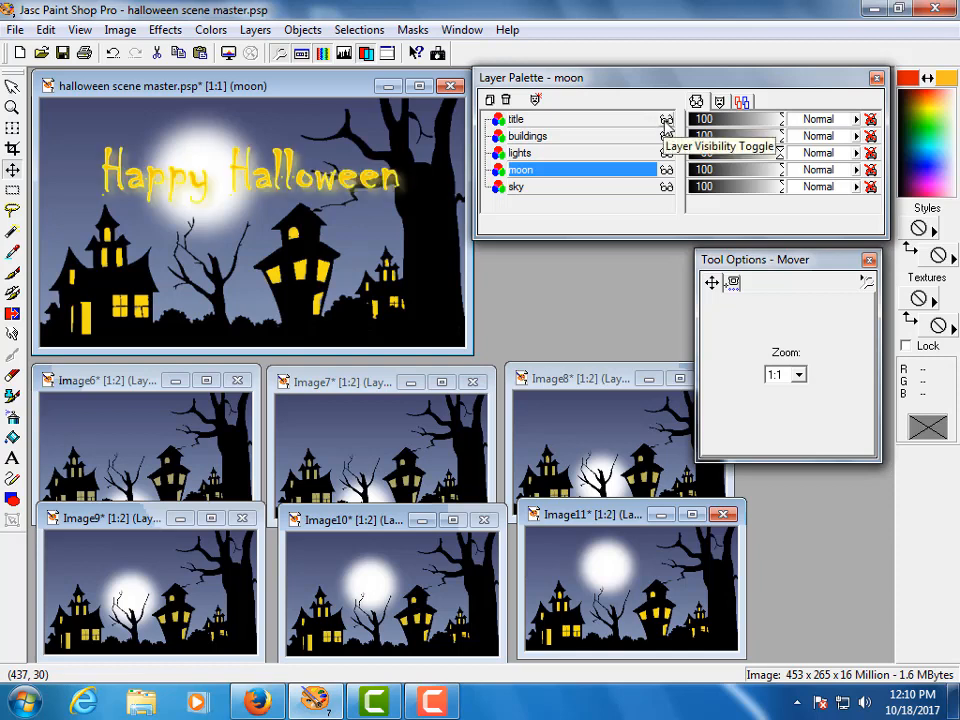
left_click(45, 30)
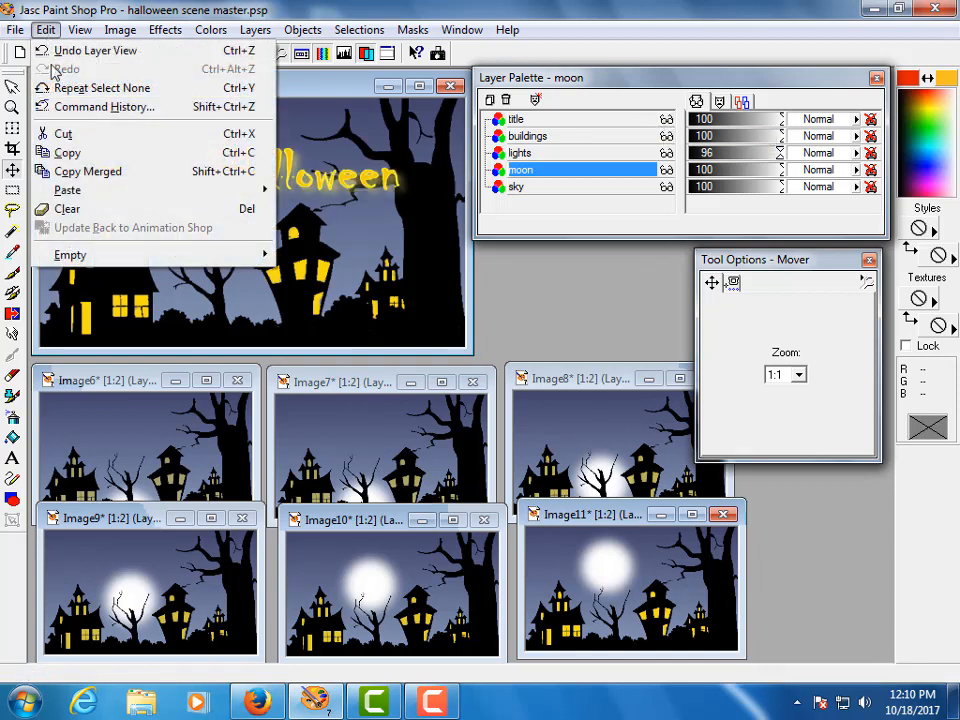
left_click(88, 172)
left_click(45, 30)
mouse_move(90, 190)
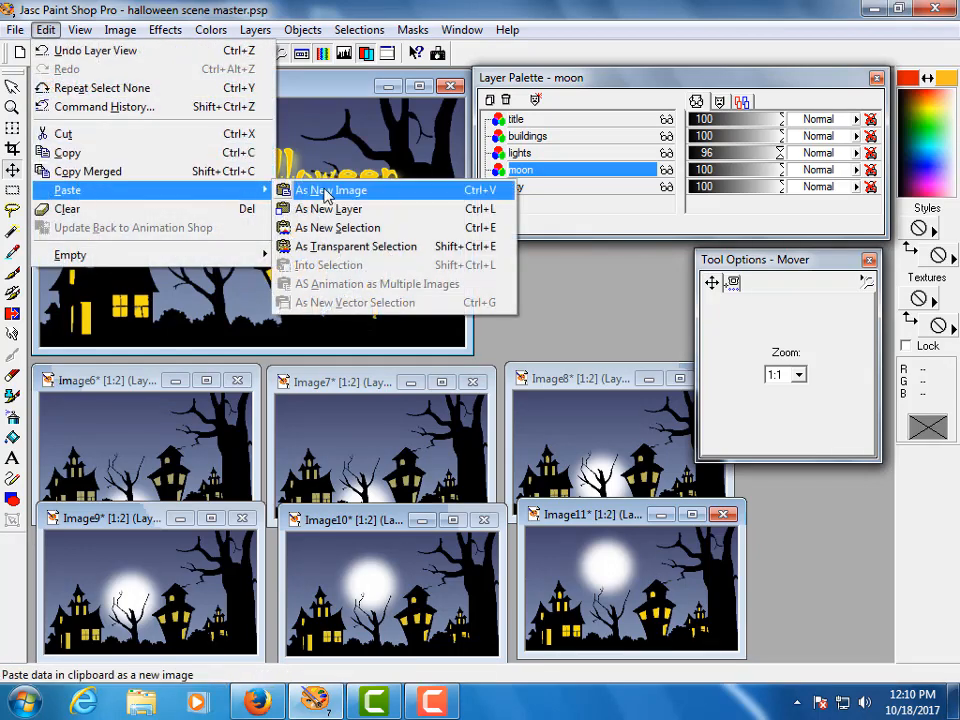
left_click(325, 190)
key("minus")
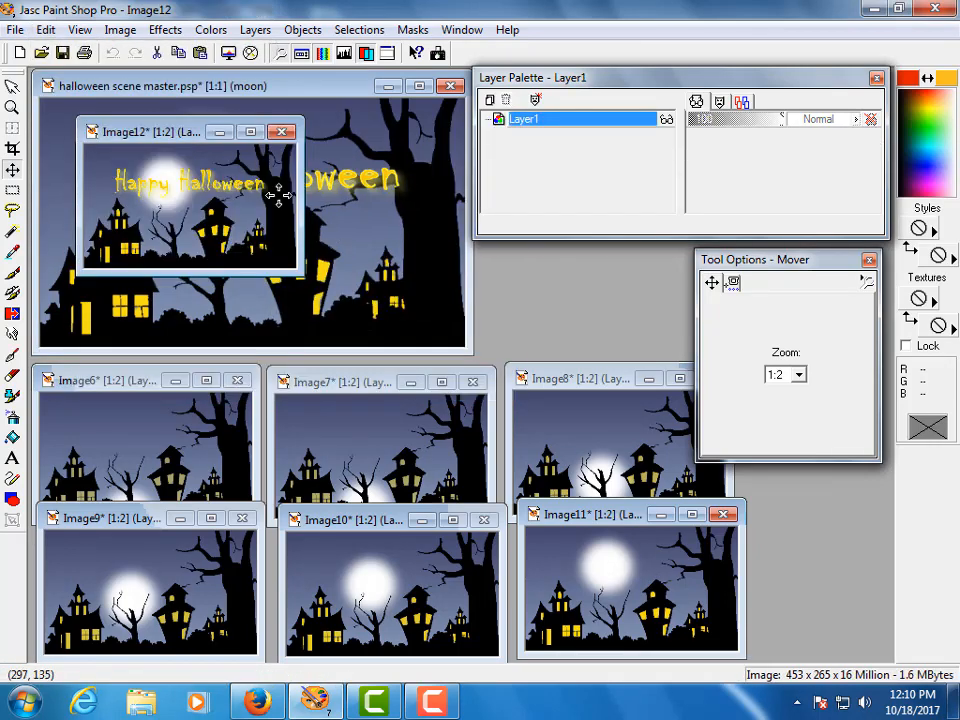
left_click_drag(200, 131, 236, 422)
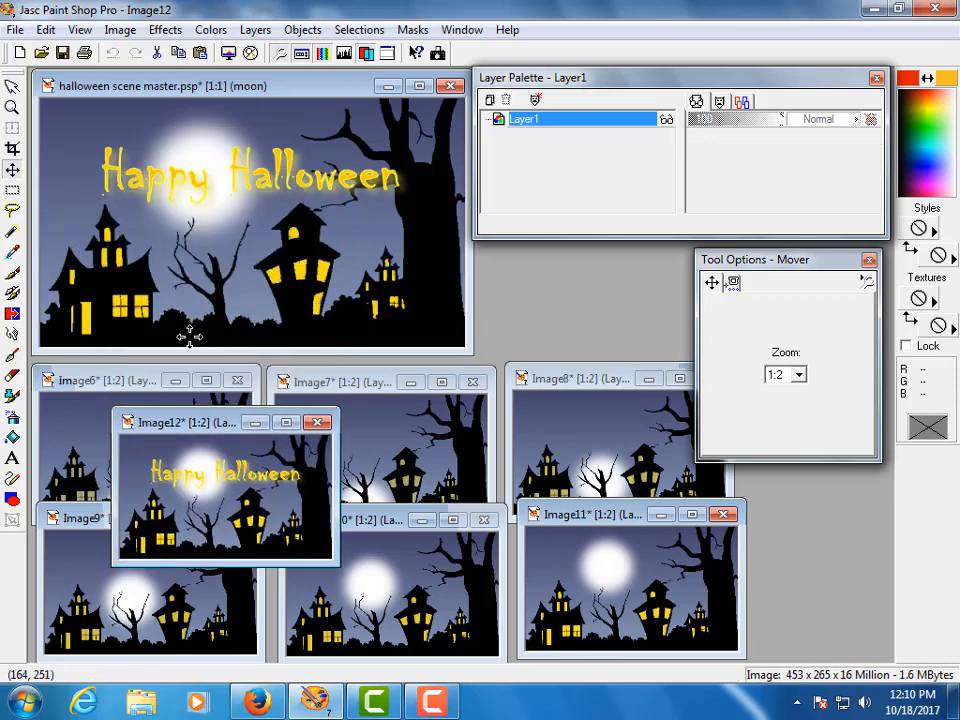
Dim the master's lights layer to 51 opacity and paste a merged copy as an eighth new image at 1:2 zoom beside the seventh
left_click(345, 88)
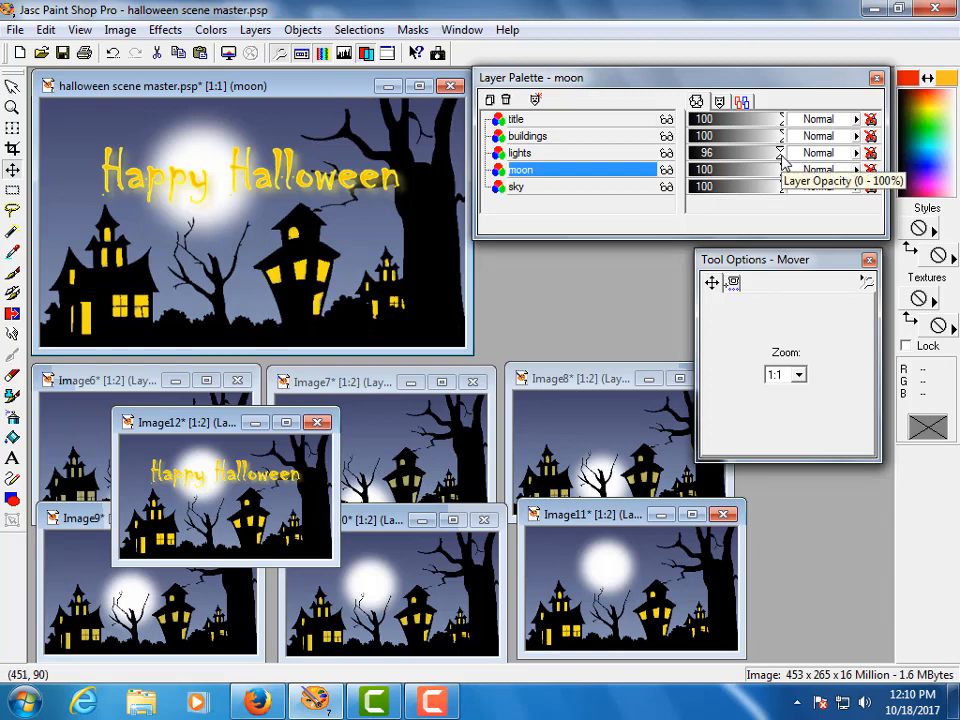
left_click_drag(781, 155, 739, 160)
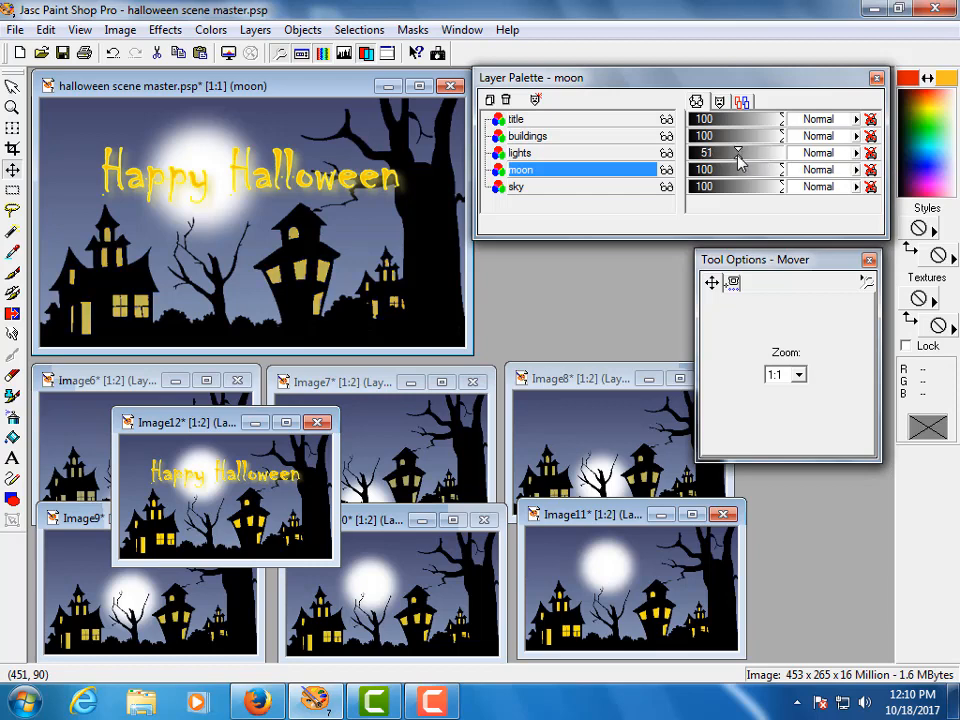
left_click(45, 30)
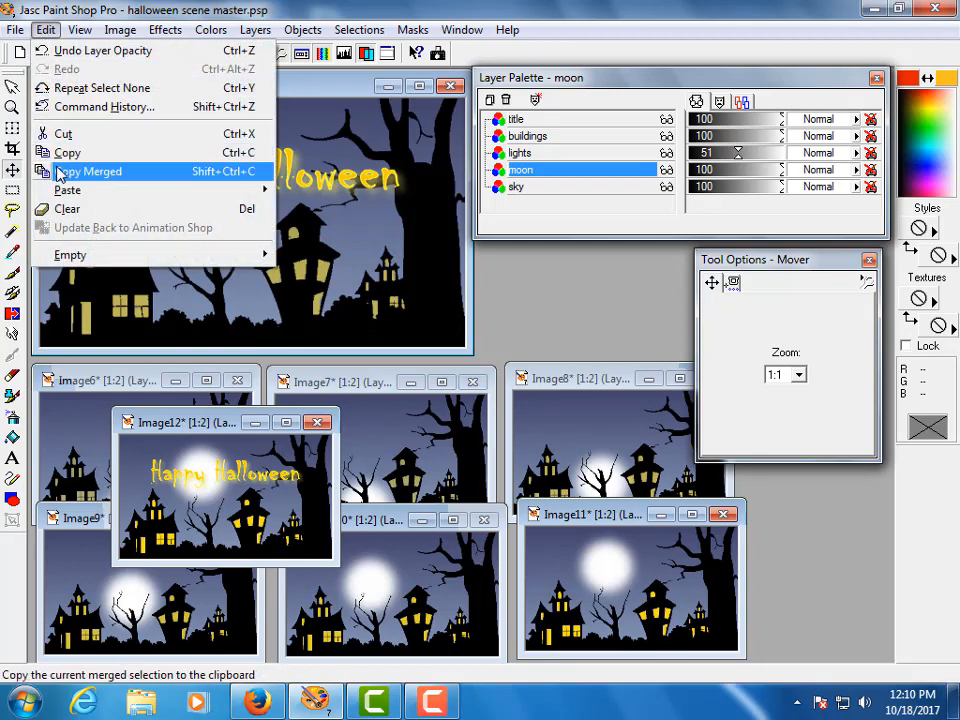
left_click(60, 172)
left_click(45, 30)
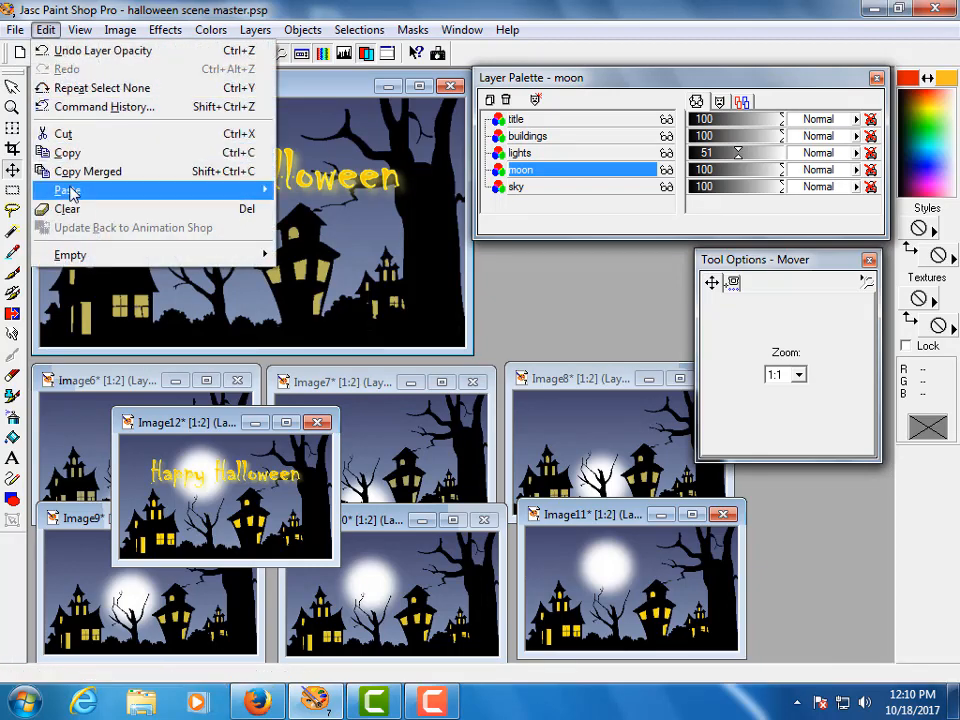
mouse_move(133, 189)
left_click(306, 190)
key("minus")
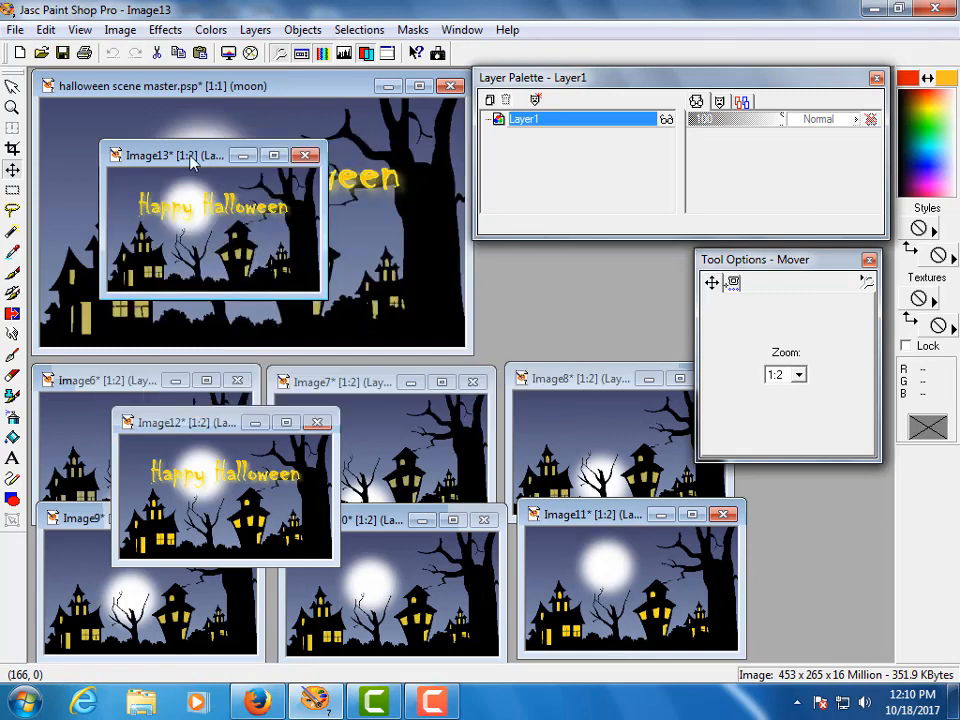
left_click_drag(204, 158, 493, 475)
In the master image, set the lights layer's opacity to 100 and shift the Happy Halloween title slightly up and to the right
left_click(326, 88)
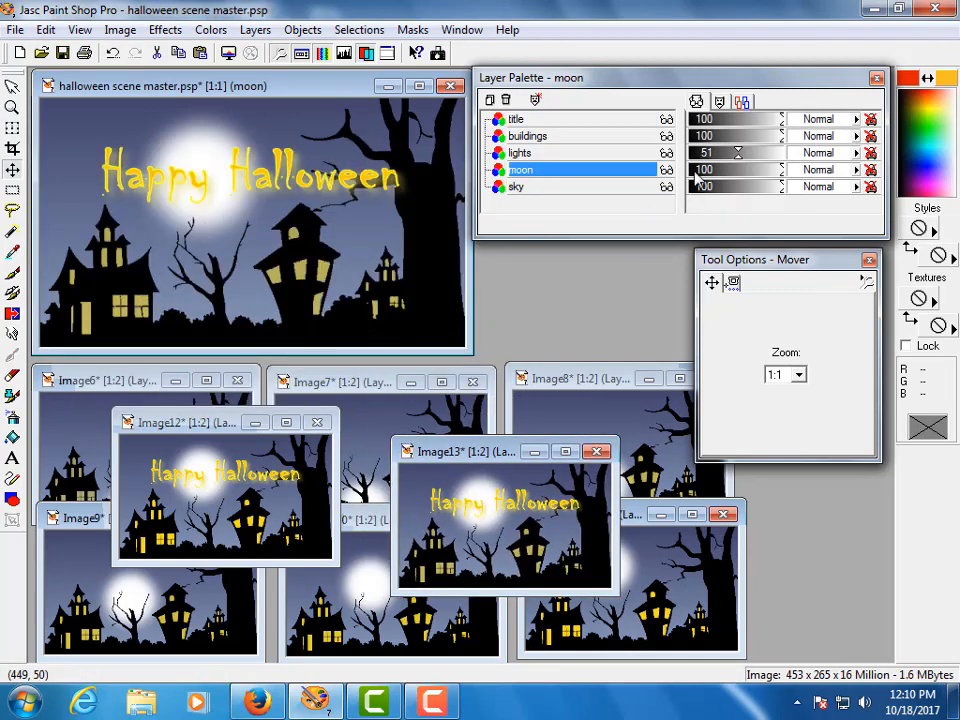
left_click_drag(738, 158, 783, 170)
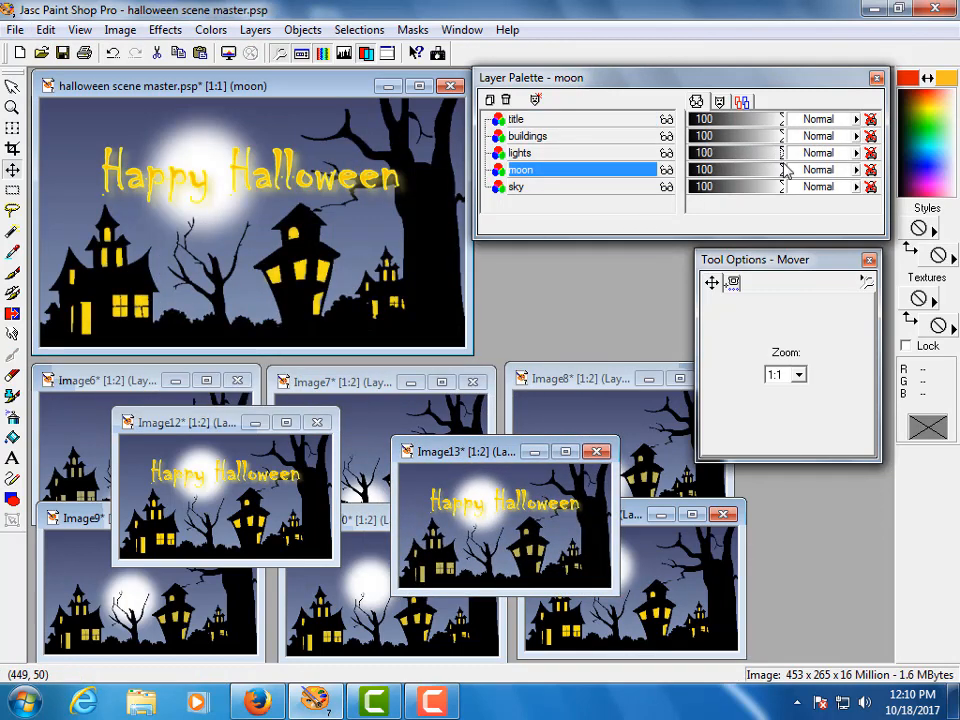
left_click_drag(297, 182, 320, 170)
Paste a merged copy of the scene with the shifted title as a ninth new image and move it below the master image
left_click(42, 30)
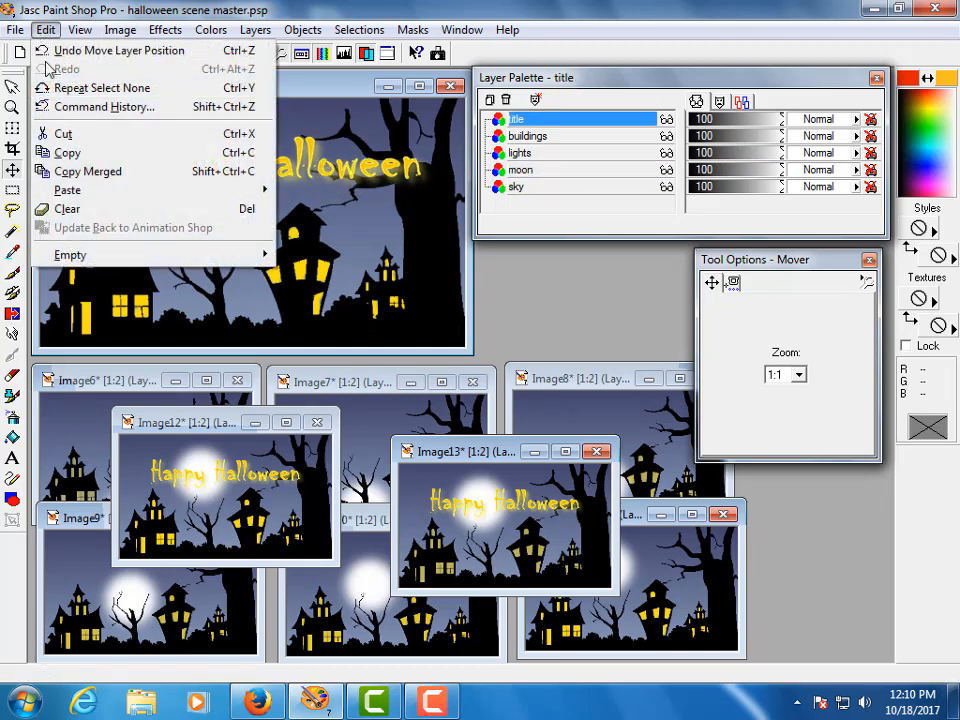
left_click(62, 170)
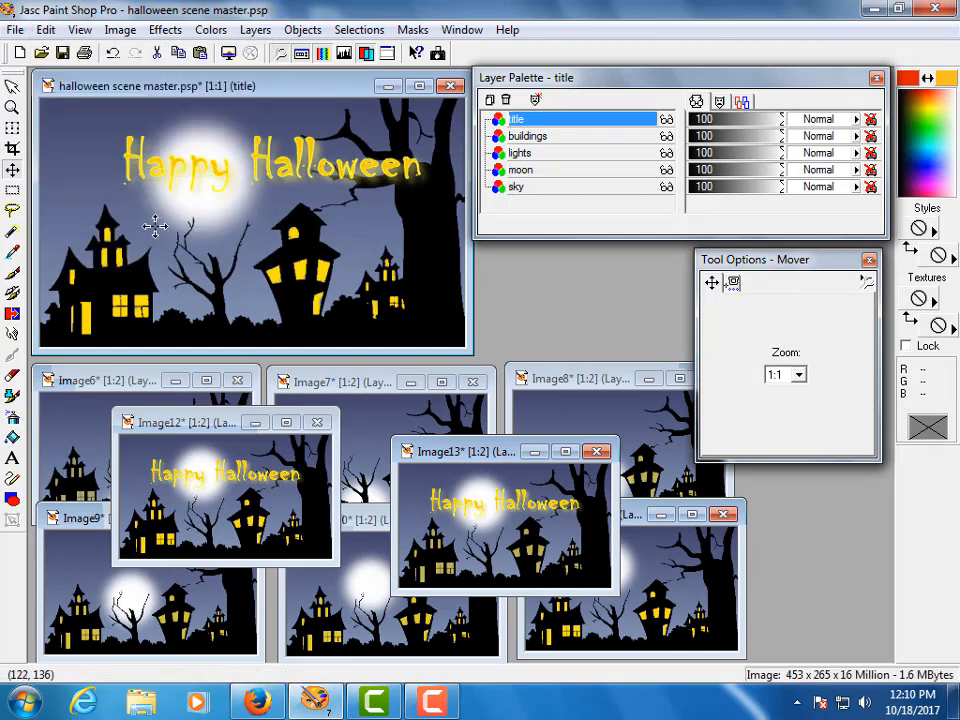
left_click(45, 30)
mouse_move(94, 189)
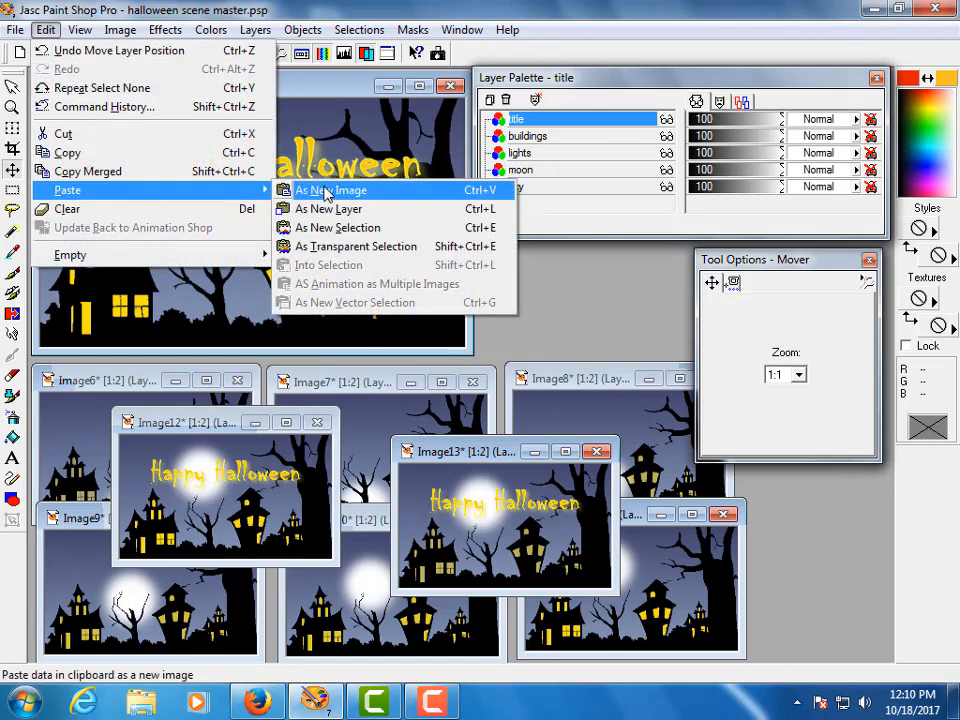
left_click(296, 190)
left_click_drag(285, 189, 462, 425)
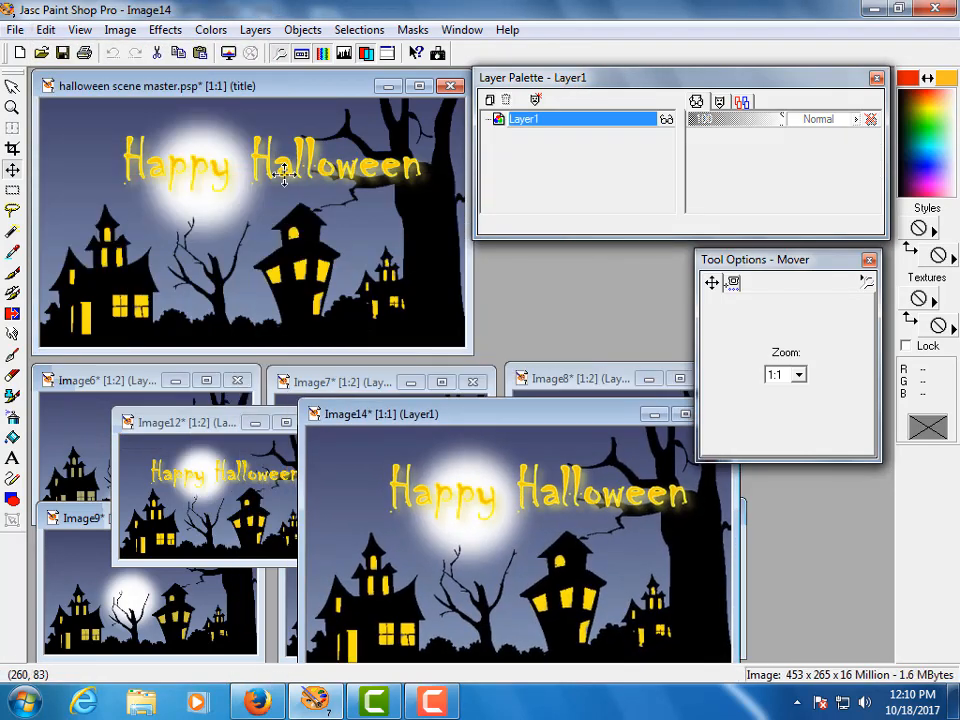
Move the master's title to the upper left of the scene and paste a merged copy as a tenth new image, at 1:2 zoom over the ninth
left_click_drag(282, 176, 208, 144)
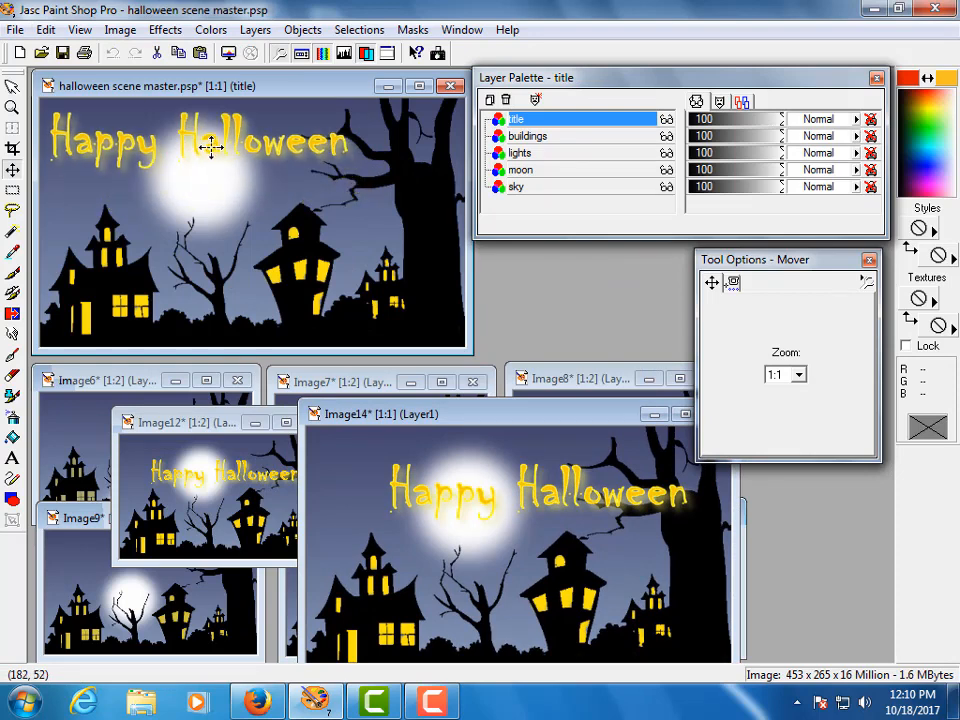
left_click(44, 32)
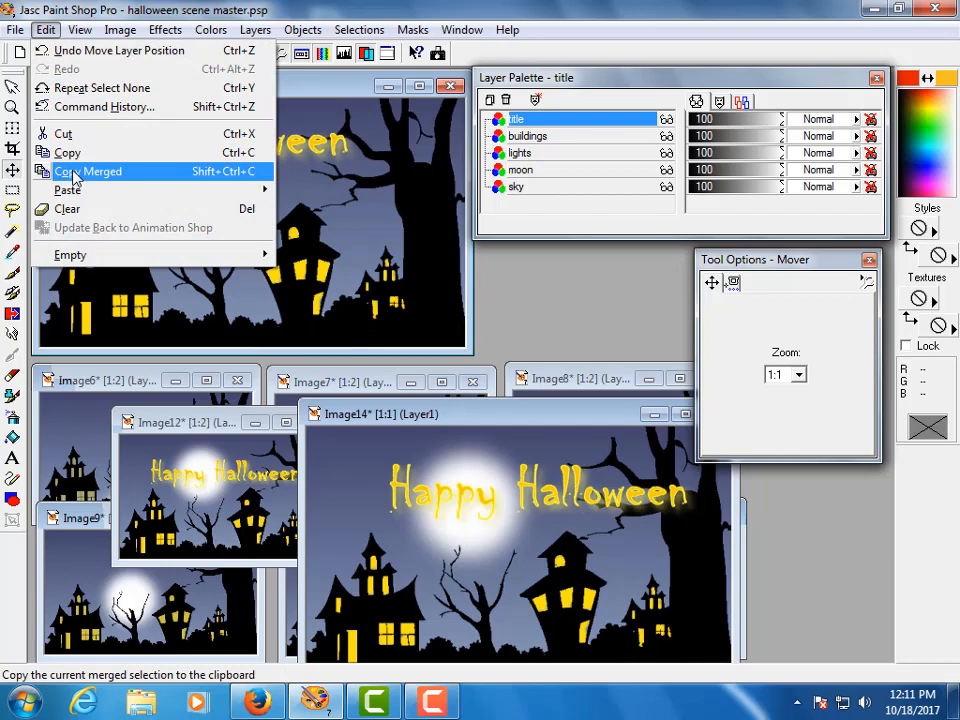
left_click(73, 173)
left_click(45, 30)
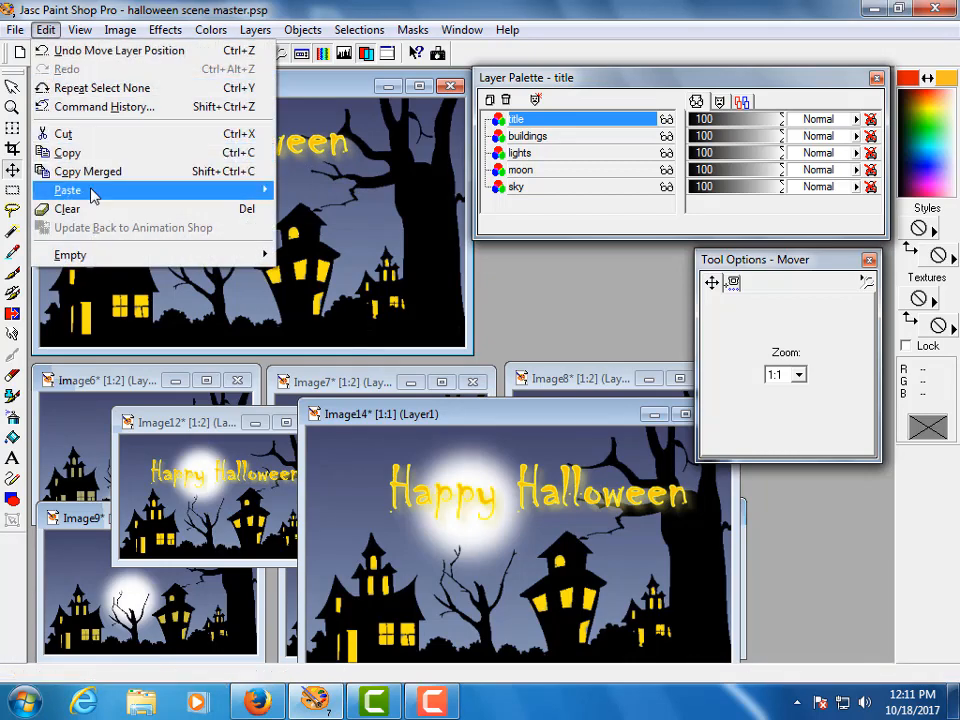
mouse_move(96, 192)
left_click(290, 191)
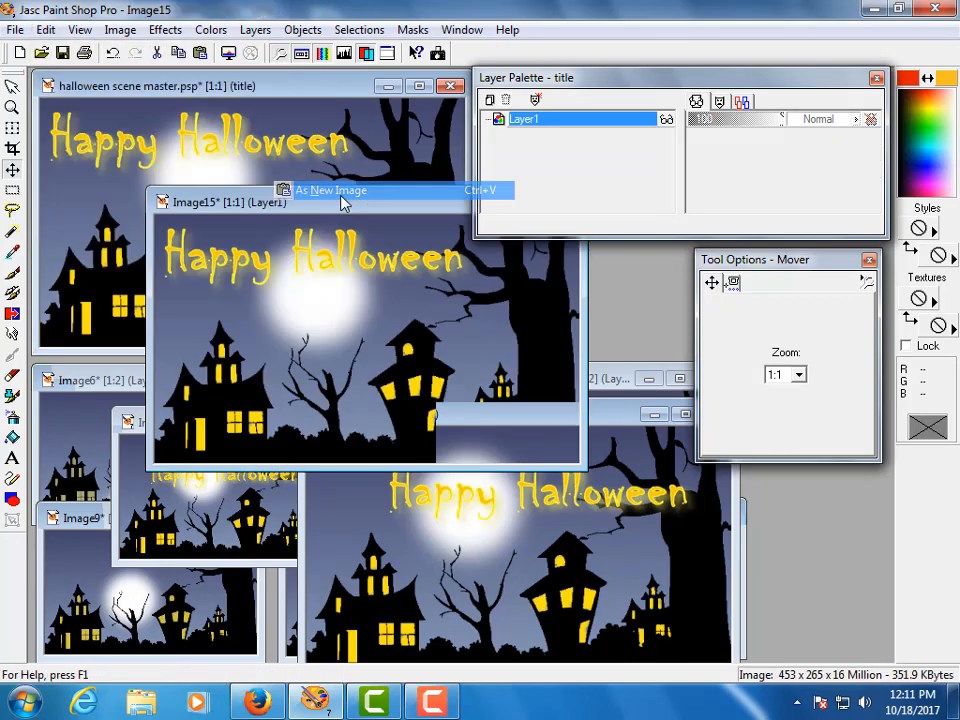
scroll(325, 218, "down", 1)
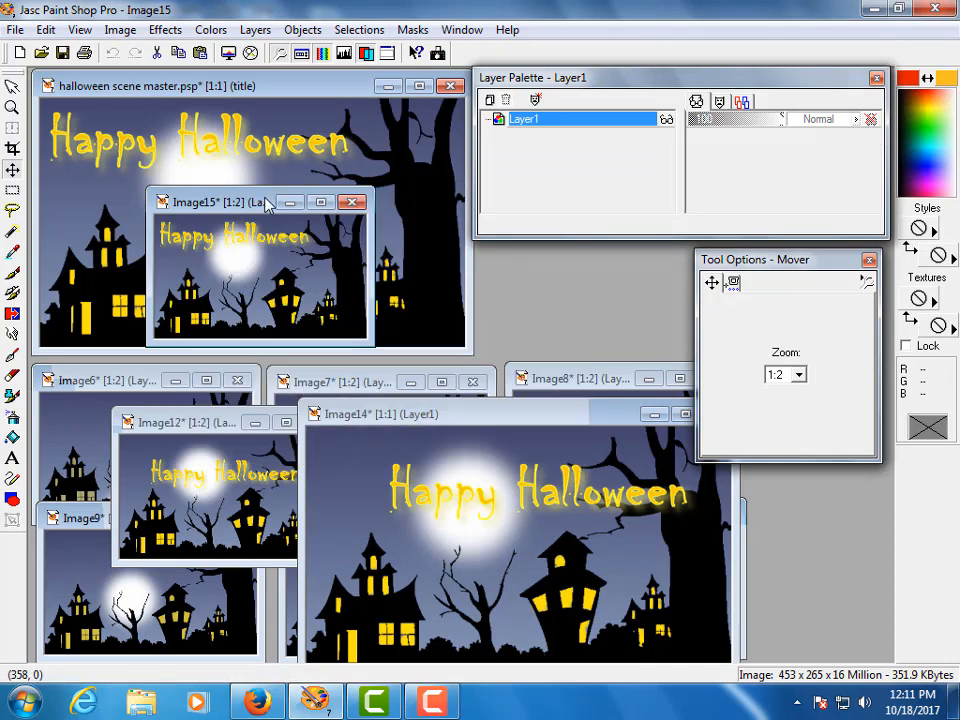
left_click_drag(265, 203, 461, 436)
Move the master's title down and right across the moon, and paste a merged copy as an eleventh new image at 1:2 zoom beside the tenth
left_click_drag(235, 147, 291, 188)
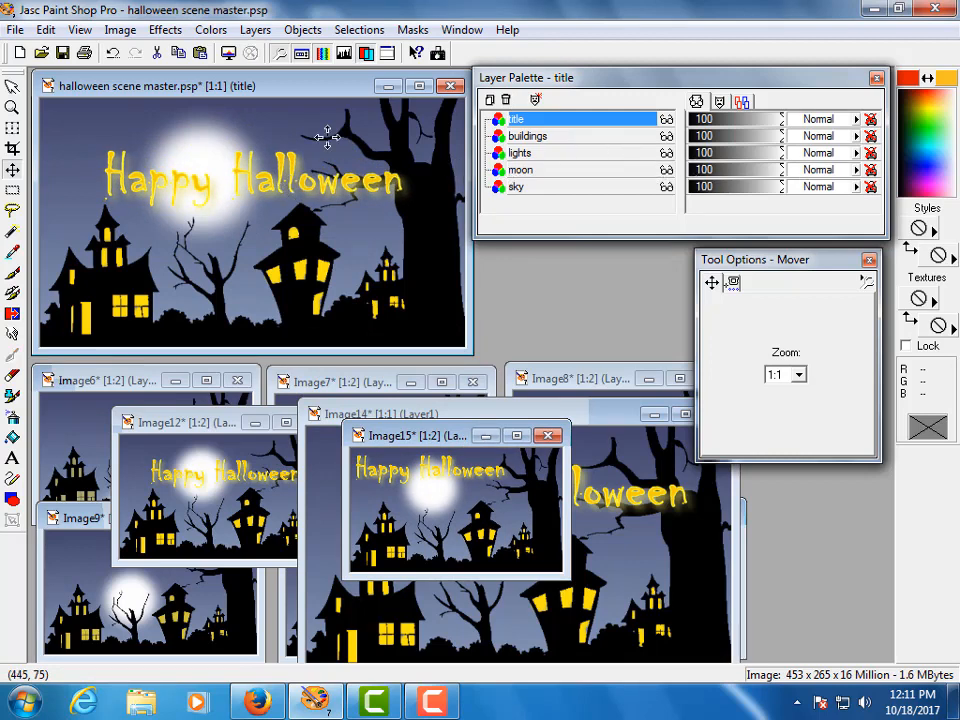
left_click(46, 29)
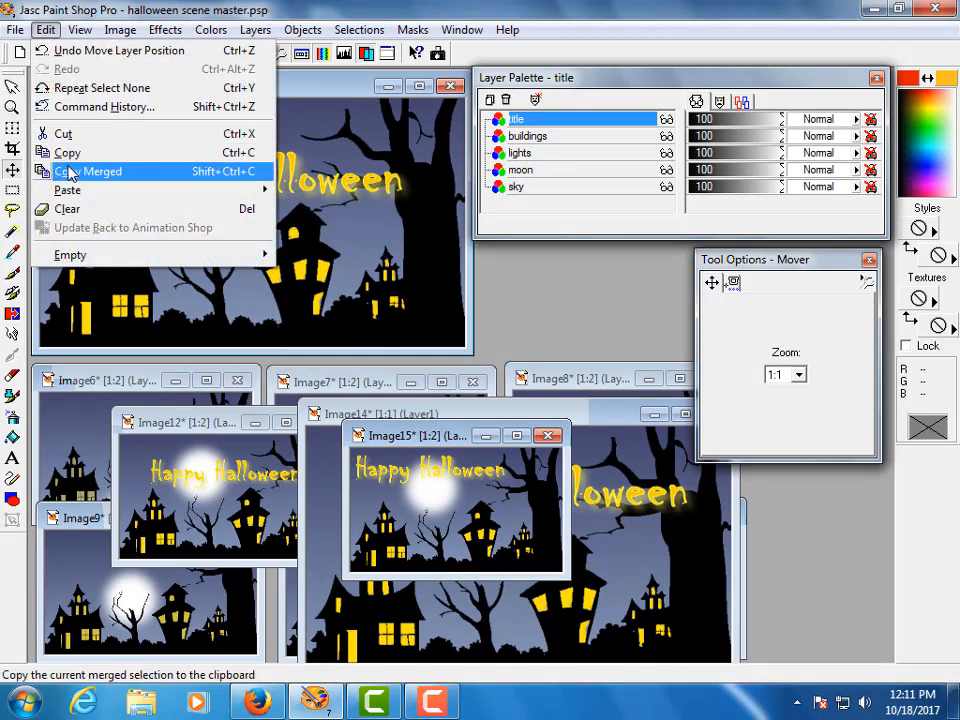
left_click(70, 172)
left_click(46, 29)
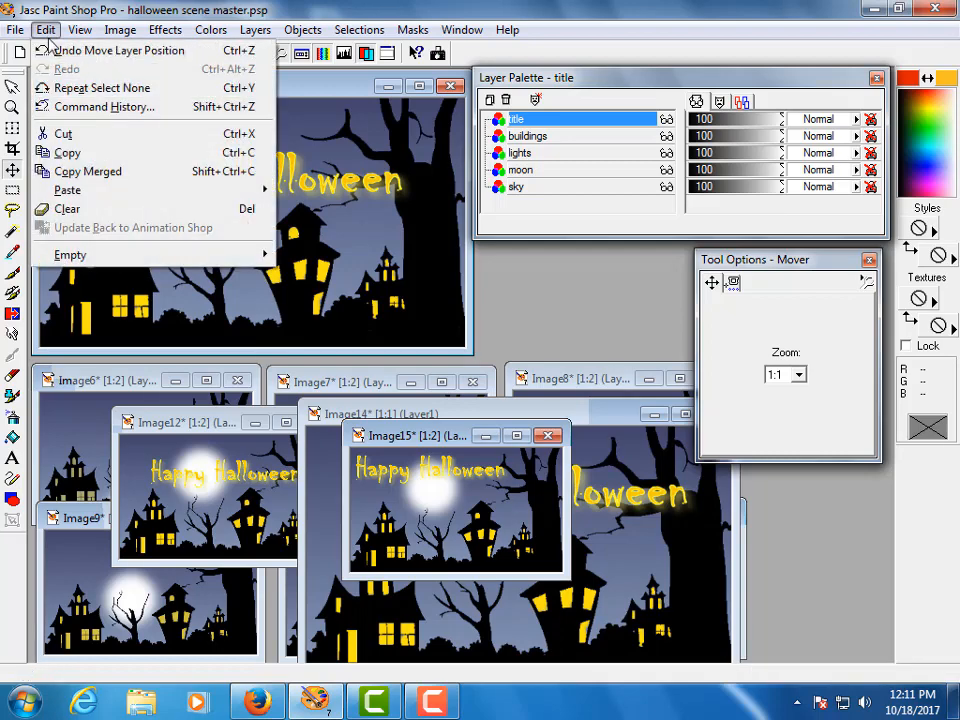
mouse_move(66, 190)
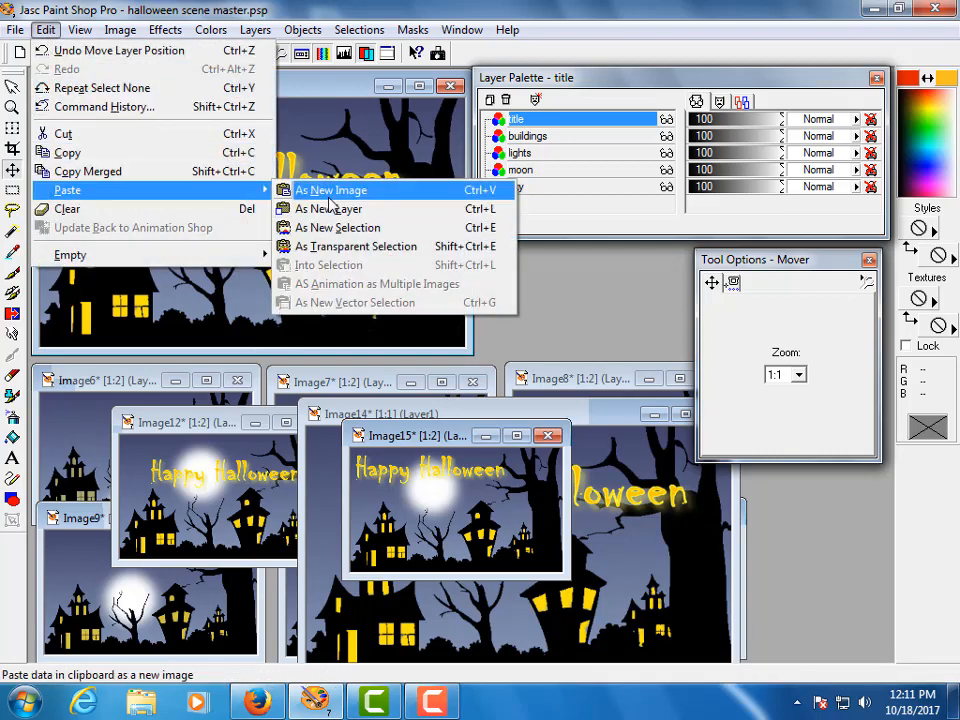
left_click(298, 189)
key("minus")
left_click_drag(304, 221, 690, 470)
left_click_drag(610, 477, 629, 482)
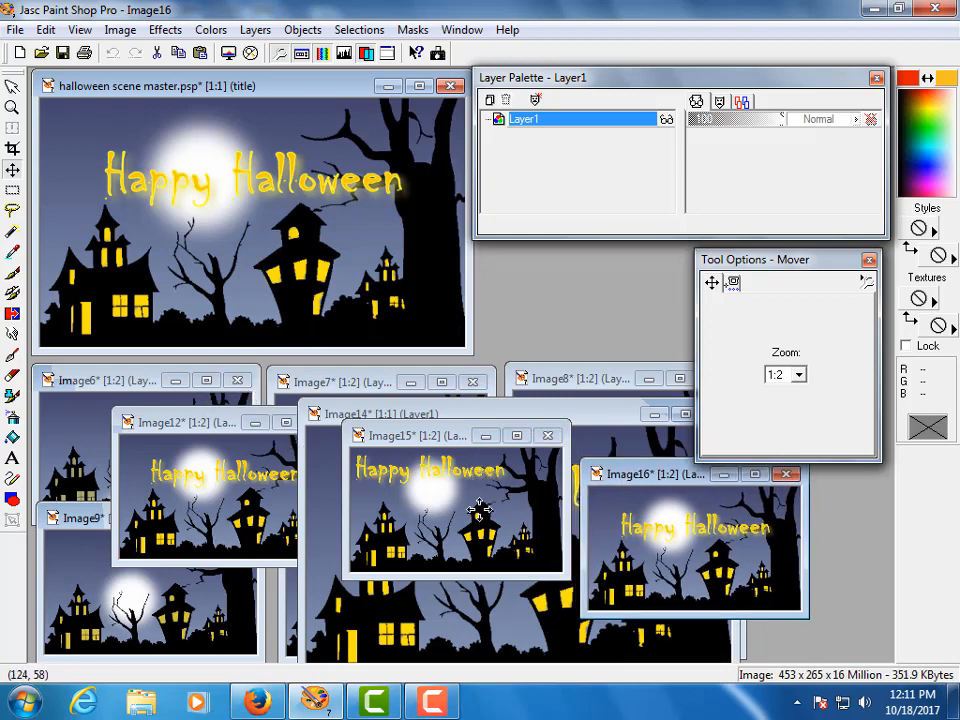
Save the halloween scene master image with the title in its new position
left_click(130, 87)
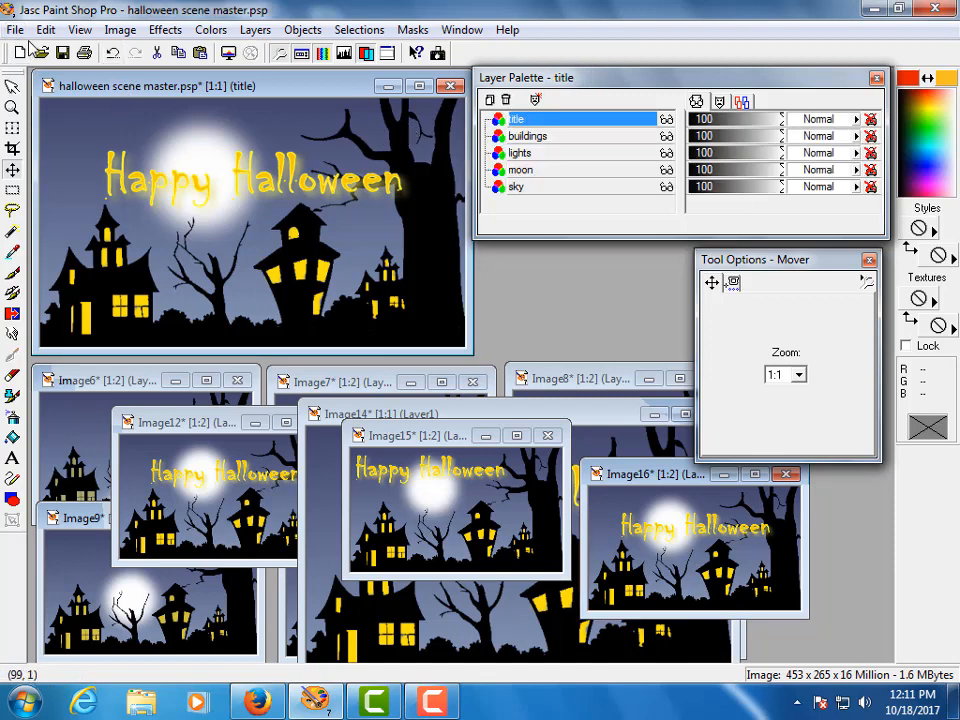
left_click(61, 53)
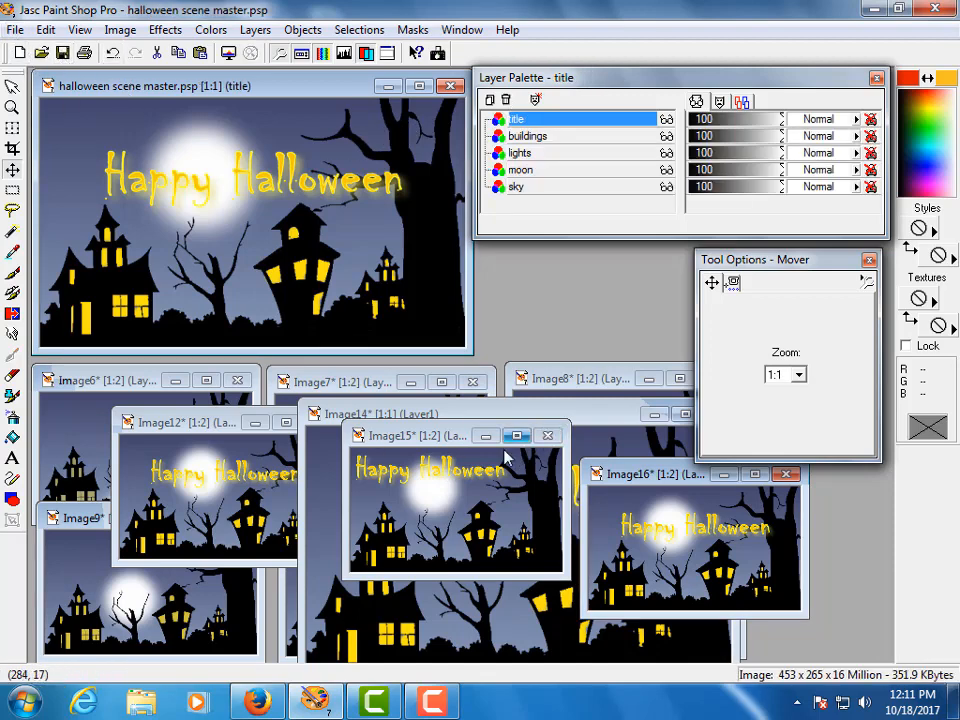